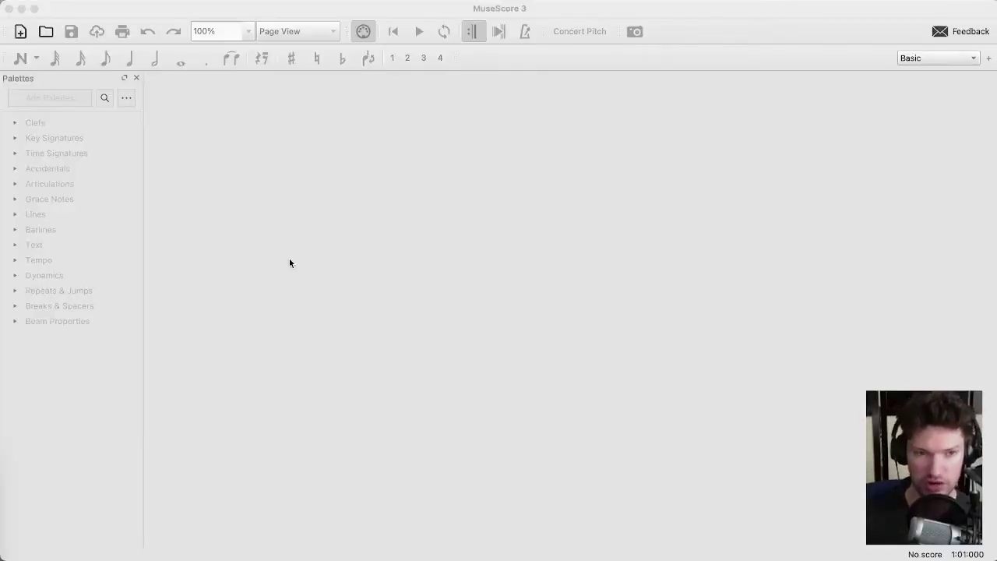
# - Start a new score titled 'Keyboard Entry Tutorial' and pass the template page
pyautogui.click(471, 8)
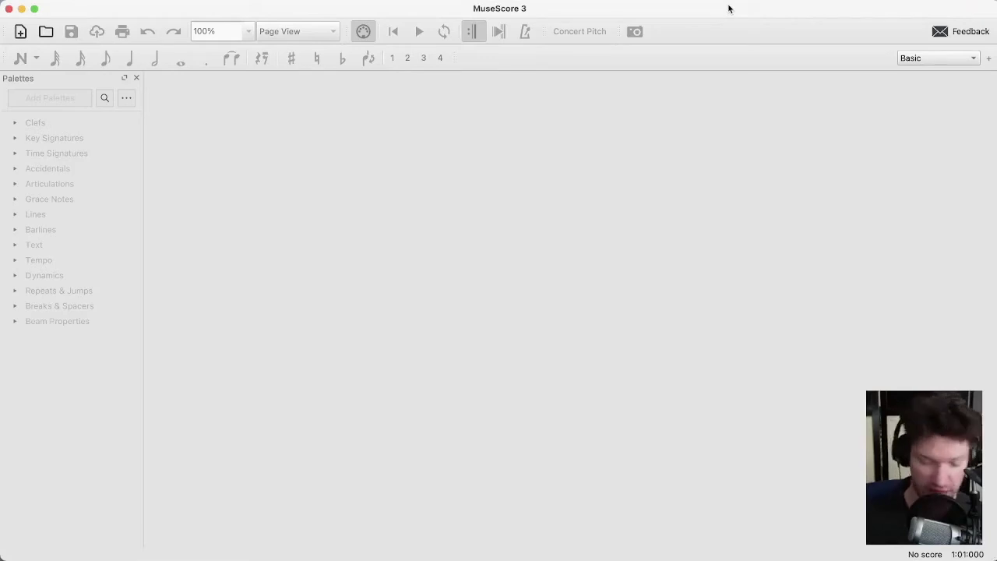
pyautogui.press('super+n')
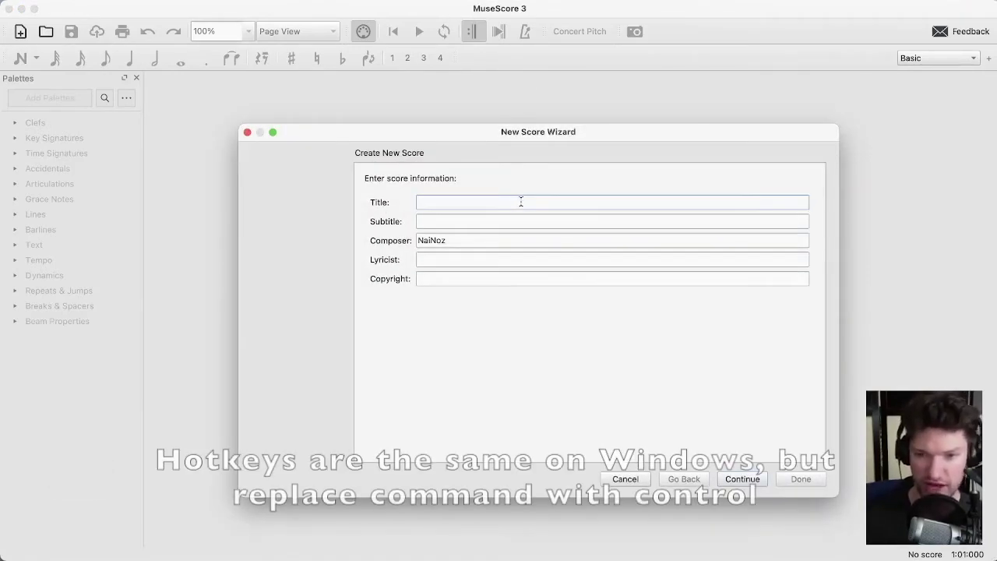
pyautogui.write('Keyb')
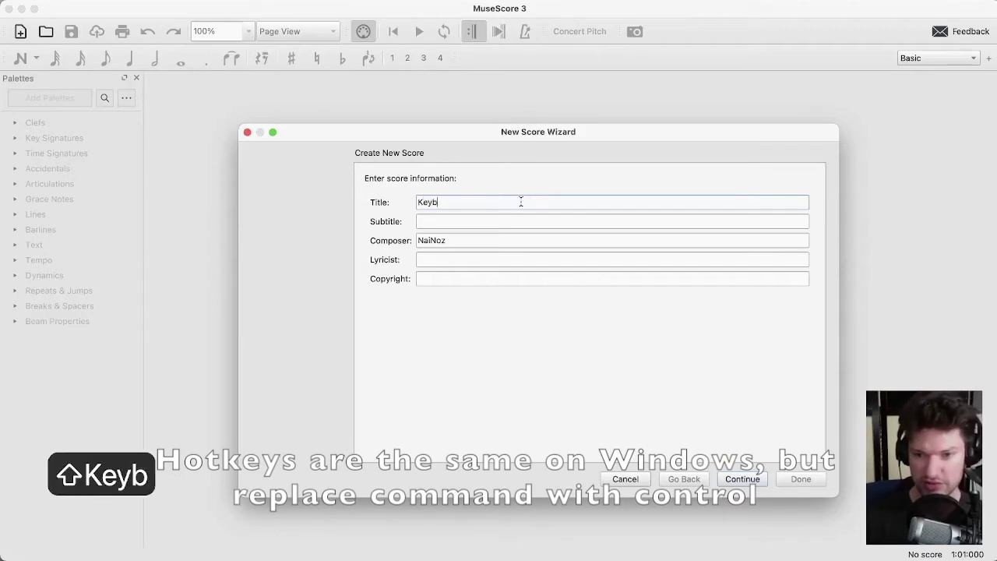
pyautogui.write('oard Entry Tutorial')
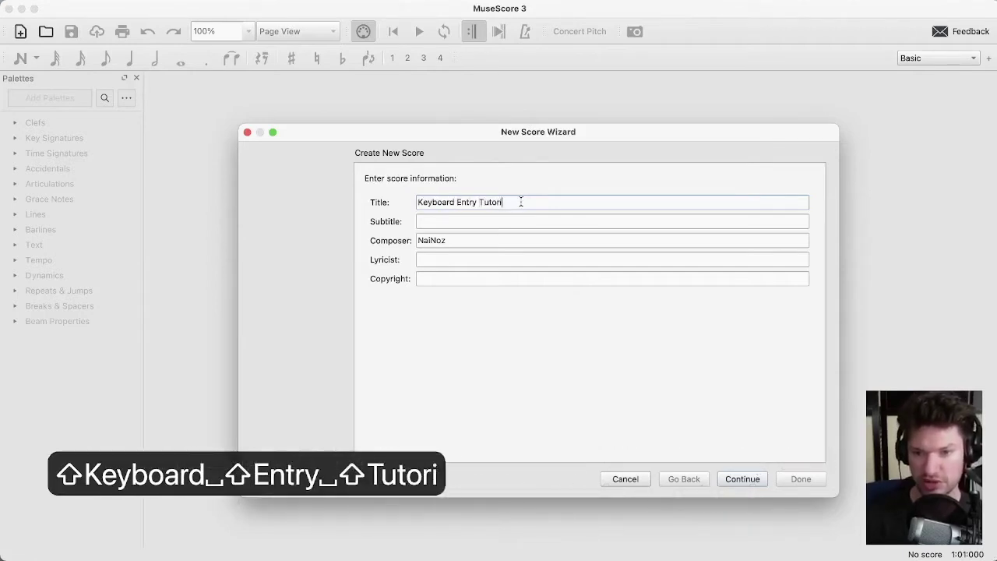
pyautogui.click(753, 478)
pyautogui.click(753, 480)
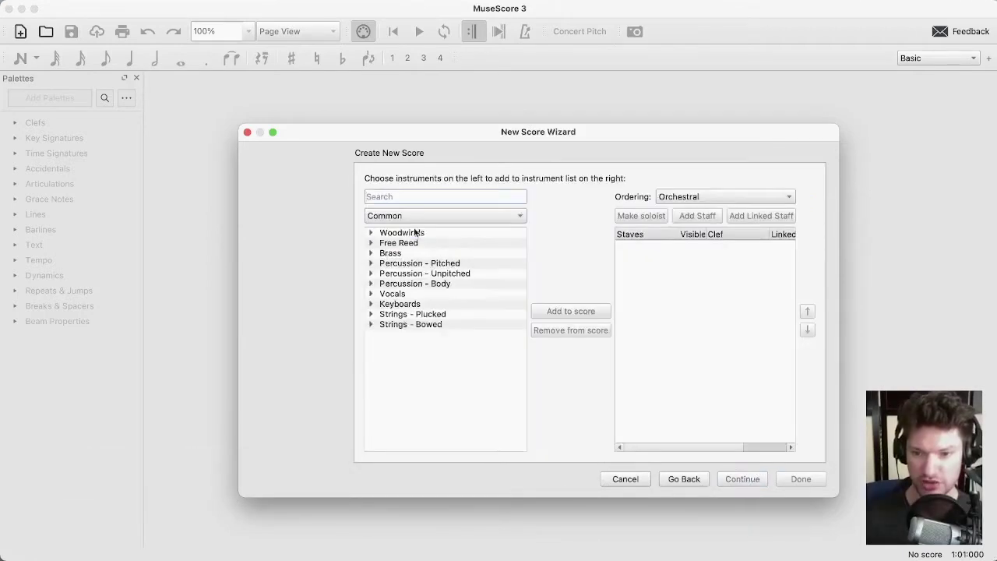
# - Find Piano among the instruments and add it to the score
pyautogui.write('piano')
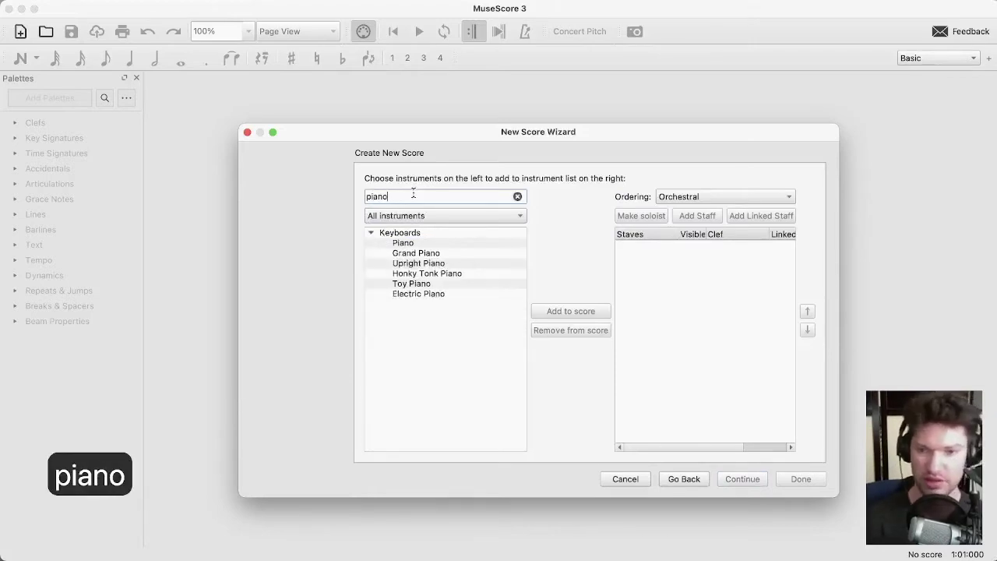
pyautogui.click(405, 243)
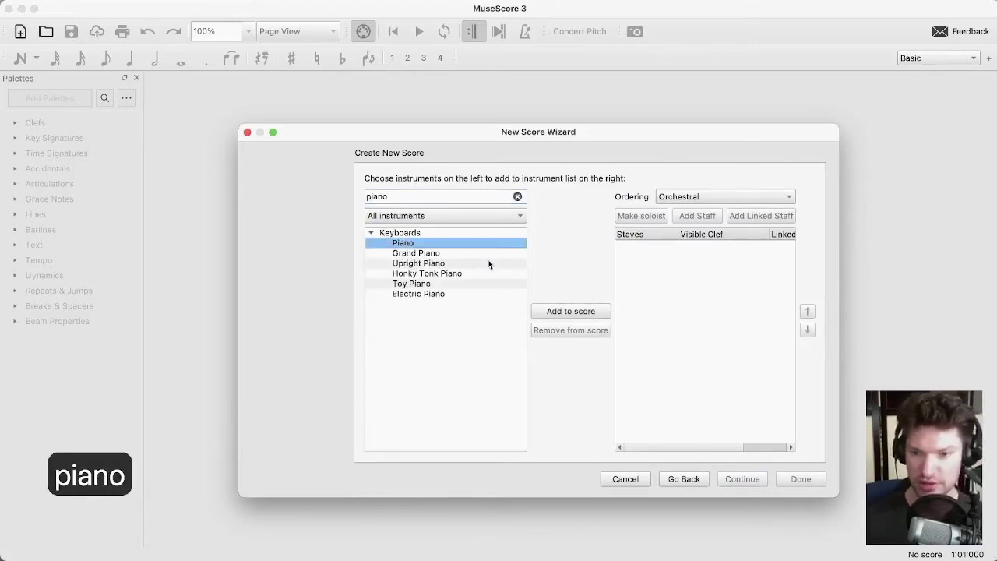
pyautogui.click(569, 312)
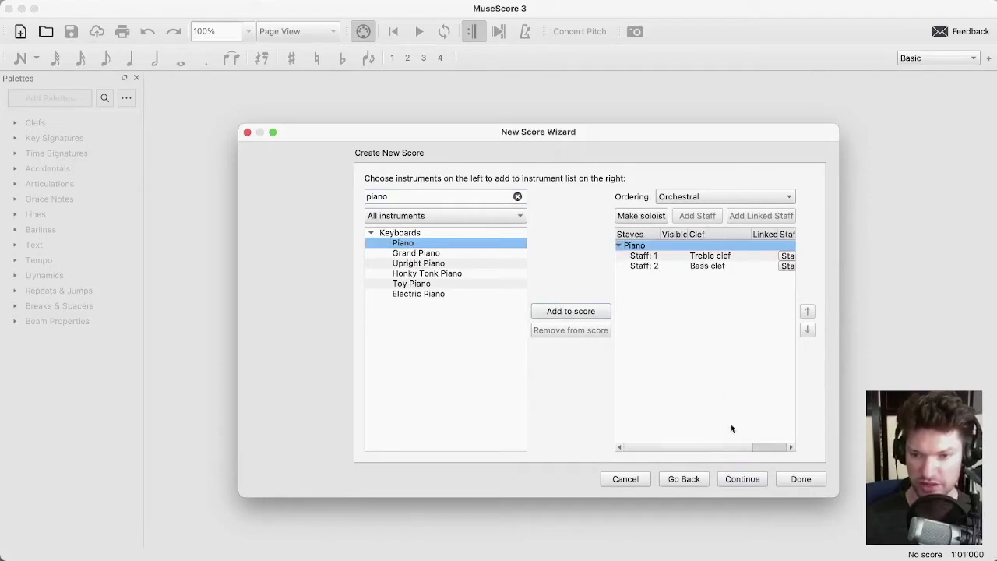
pyautogui.click(737, 481)
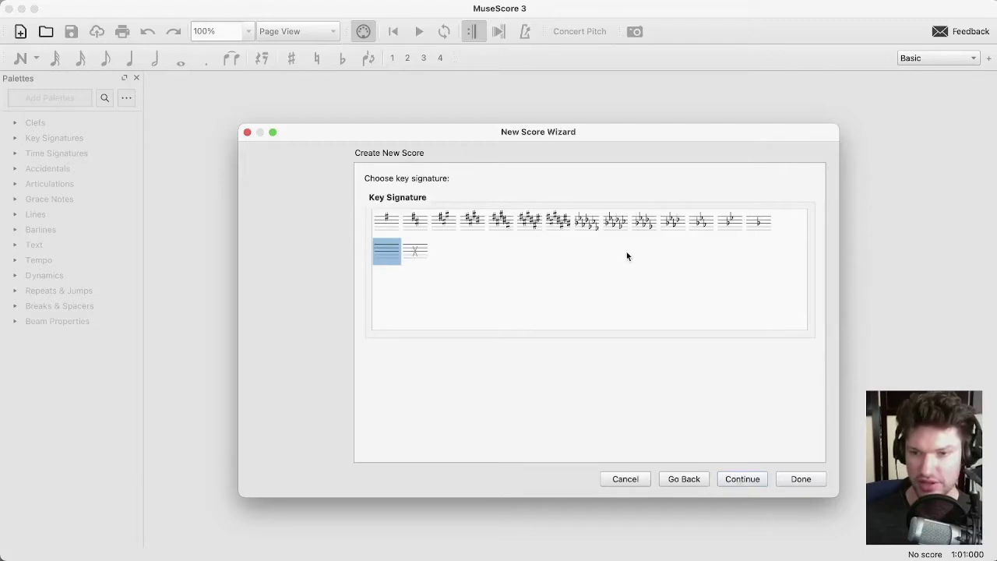
# - Create the score in one flat with 8 measures and a tempo marking included
pyautogui.click(755, 223)
pyautogui.click(755, 480)
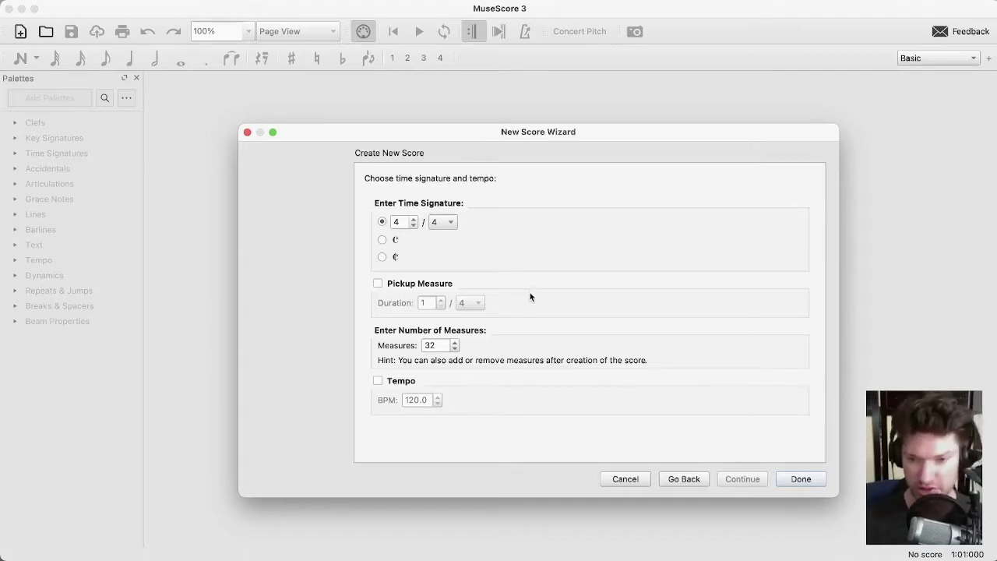
pyautogui.doubleClick(436, 345)
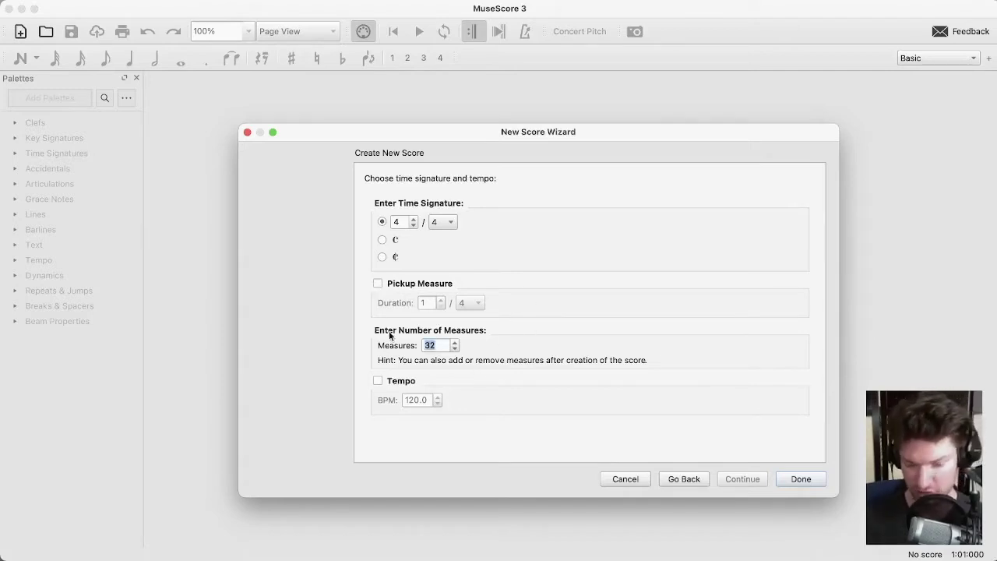
pyautogui.write('8')
pyautogui.click(381, 384)
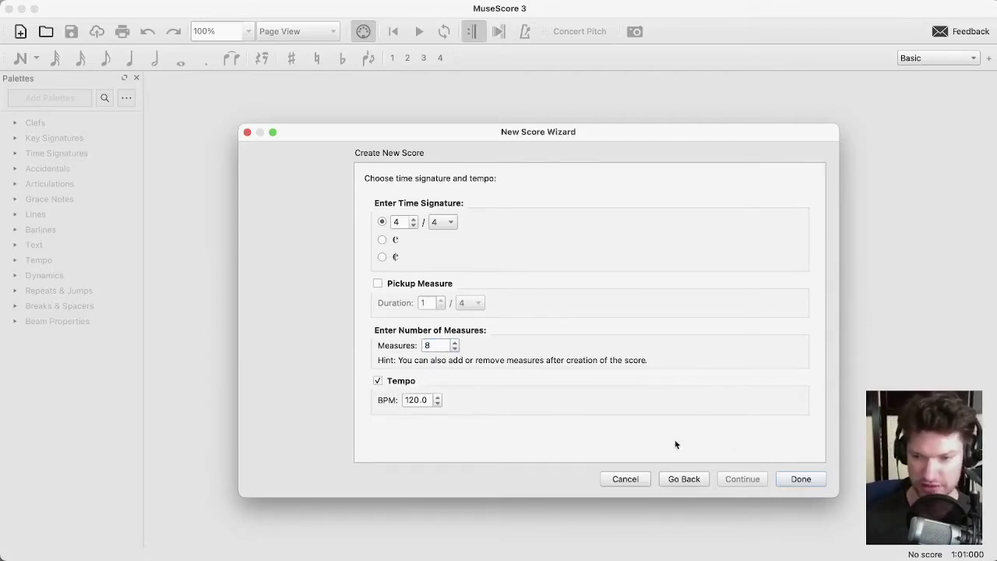
pyautogui.click(801, 479)
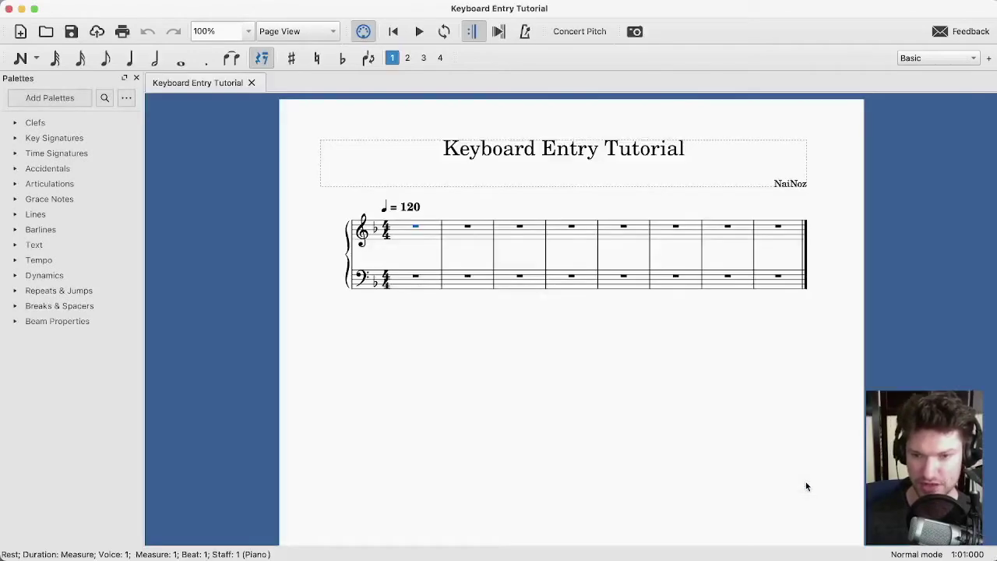
pyautogui.moveTo(628, 336); pyautogui.dragTo(504, 381)
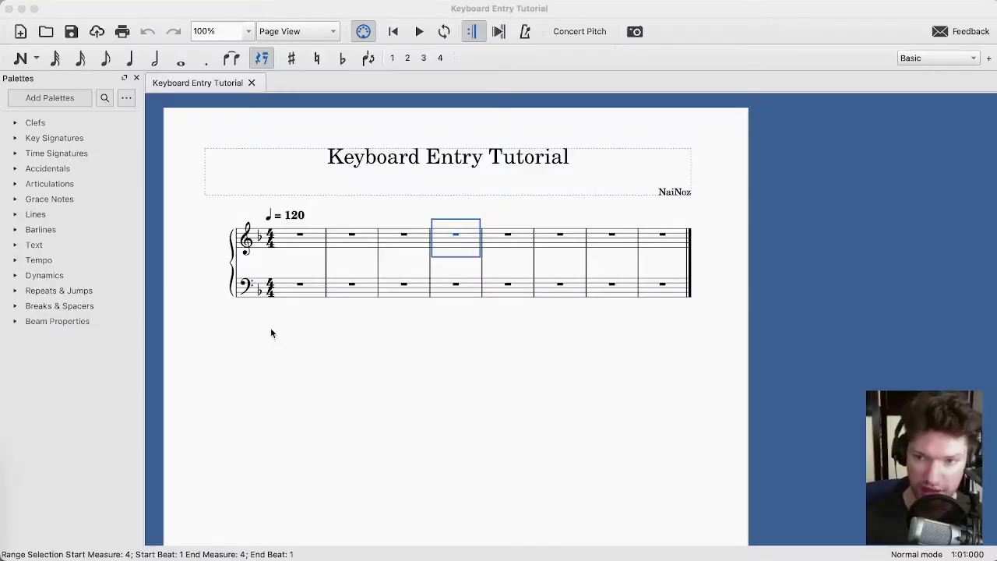
pyautogui.click(272, 333)
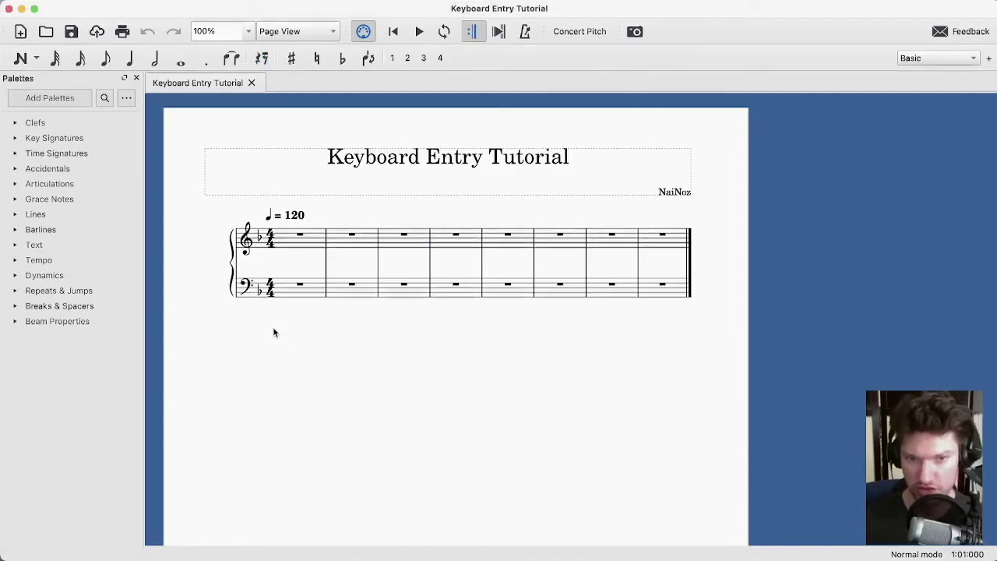
# - Toggle note input on and off, select measures 2–5 across the staves, then clear the selection
pyautogui.click(23, 64)
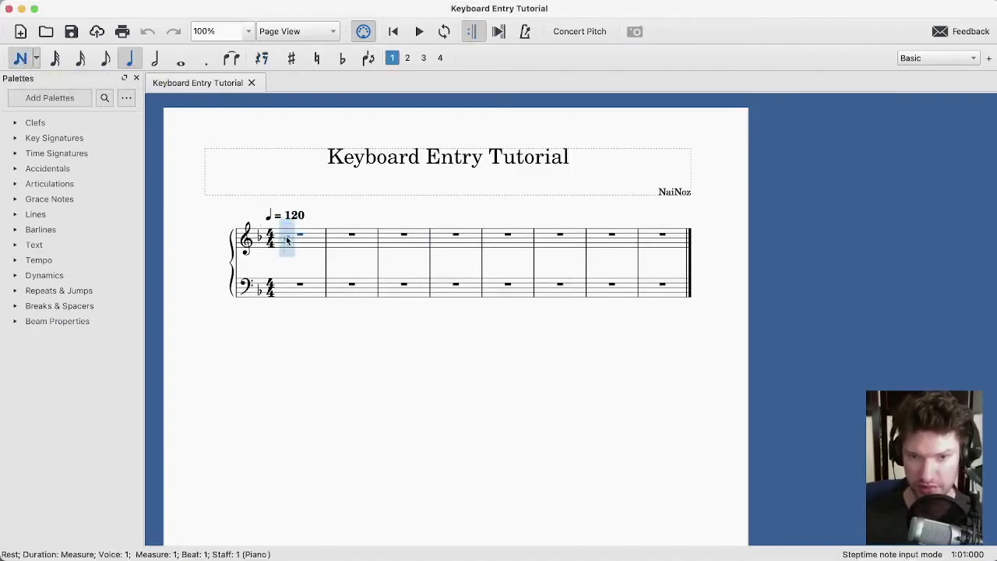
pyautogui.click(21, 66)
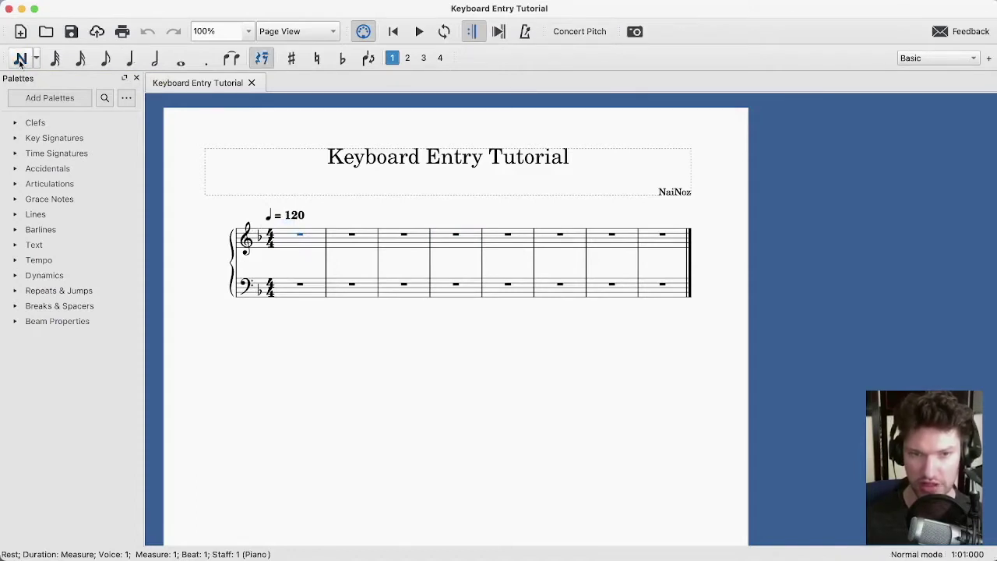
pyautogui.click(339, 248)
pyautogui.click(423, 247)
pyautogui.click(470, 282)
pyautogui.click(516, 251)
pyautogui.press('Escape')
# - Enter note input at measure 1 and try quarter, half and whole durations, toggling the dot
pyautogui.press('n')
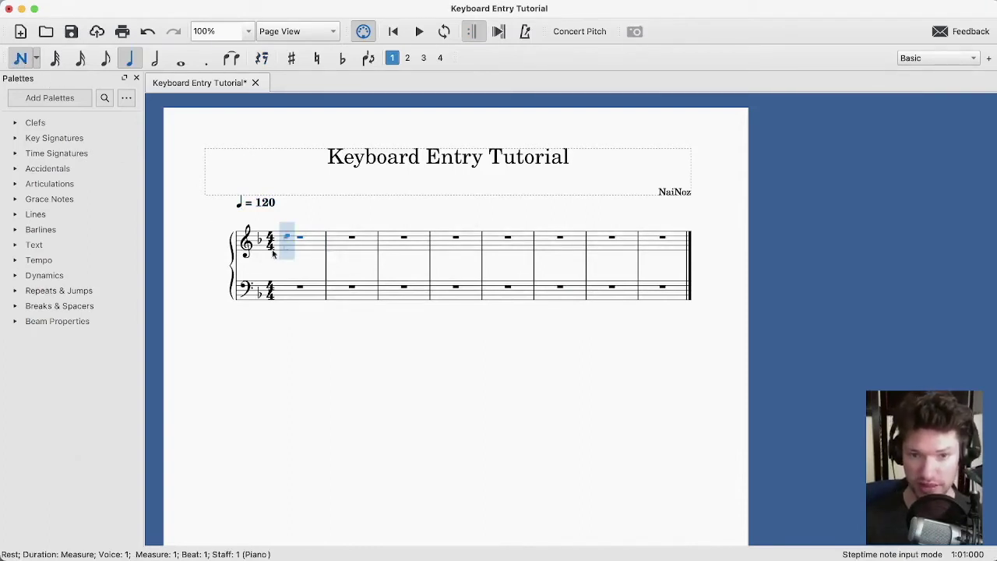
pyautogui.press('5')
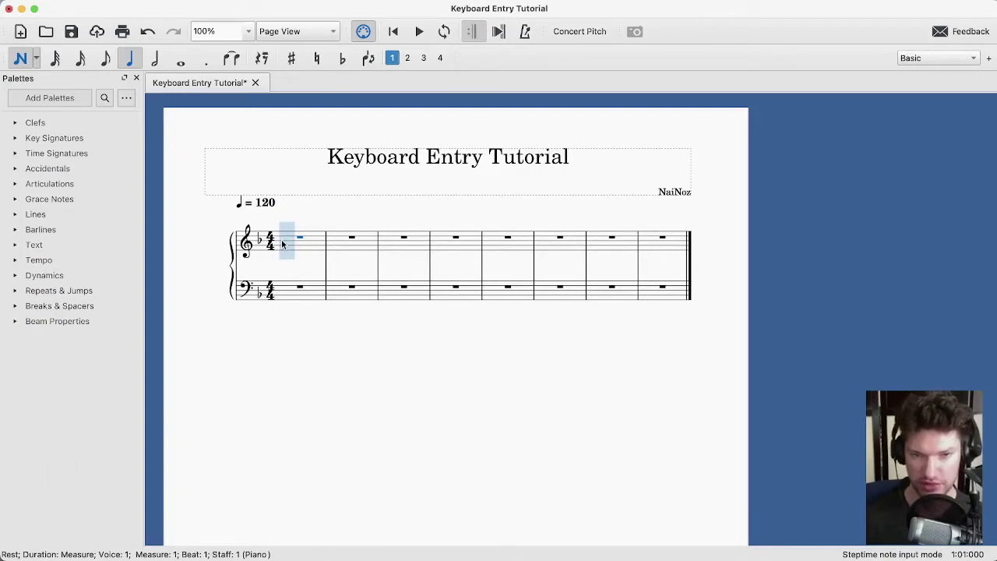
pyautogui.press('5')
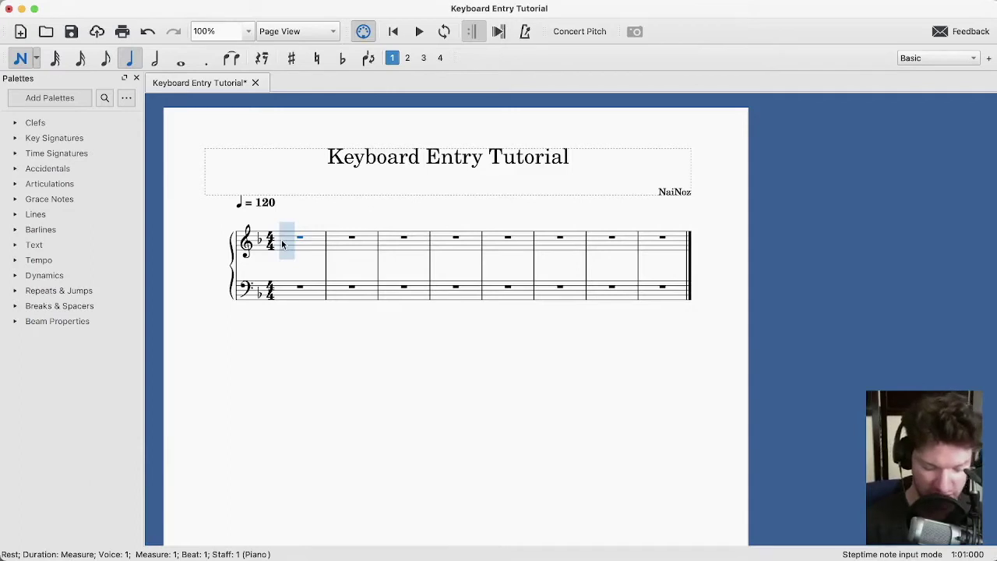
pyautogui.press('6')
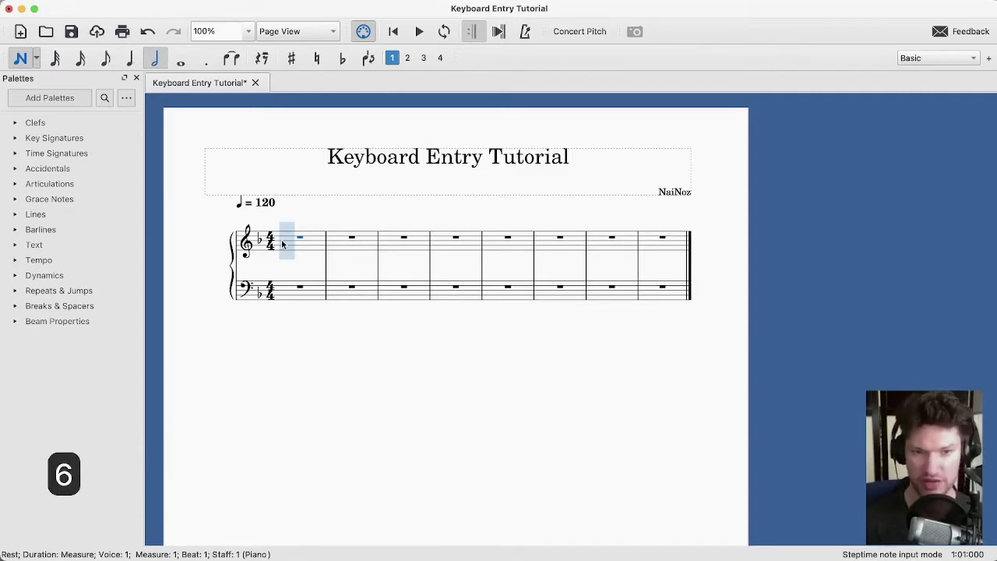
pyautogui.press('7')
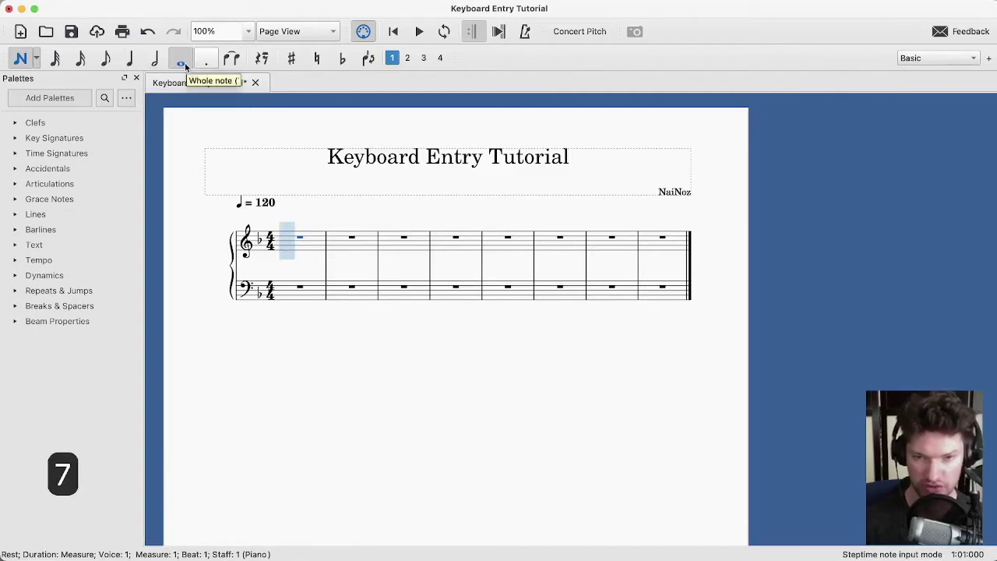
pyautogui.click(185, 66)
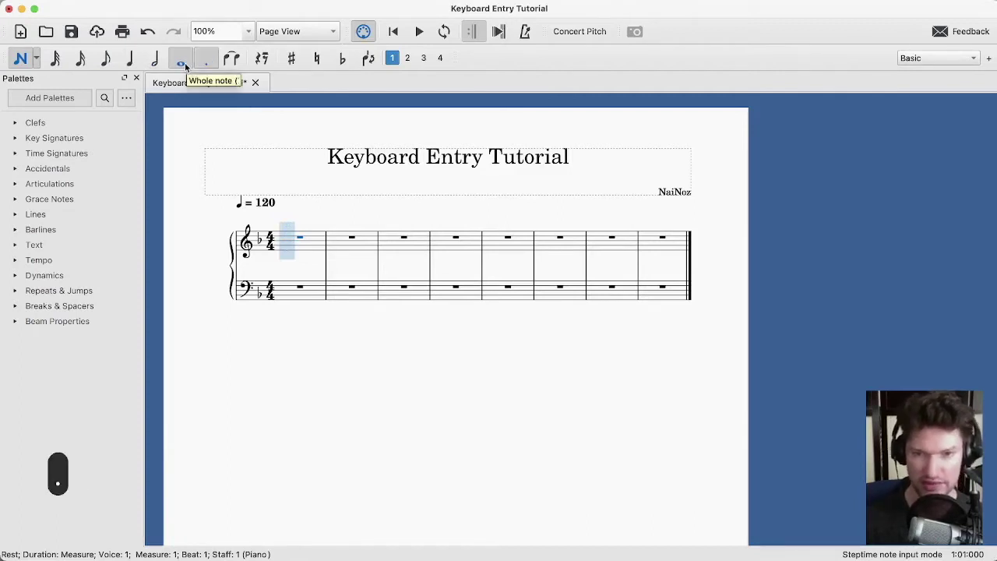
pyautogui.click(185, 66)
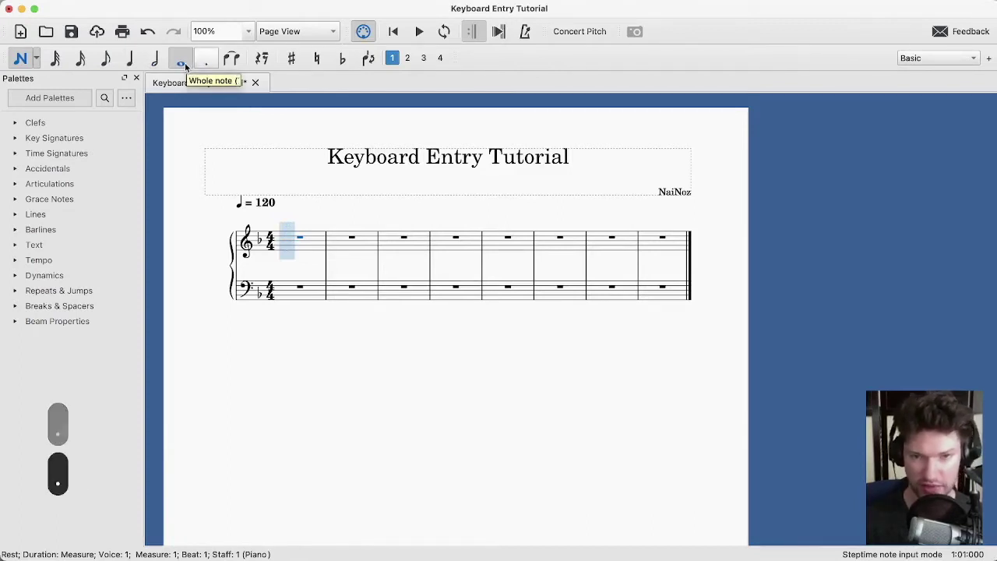
# - Cycle eighth, sixteenth, quarter, half and whole durations, leaving measure 1 with a half rest
pyautogui.press('4')
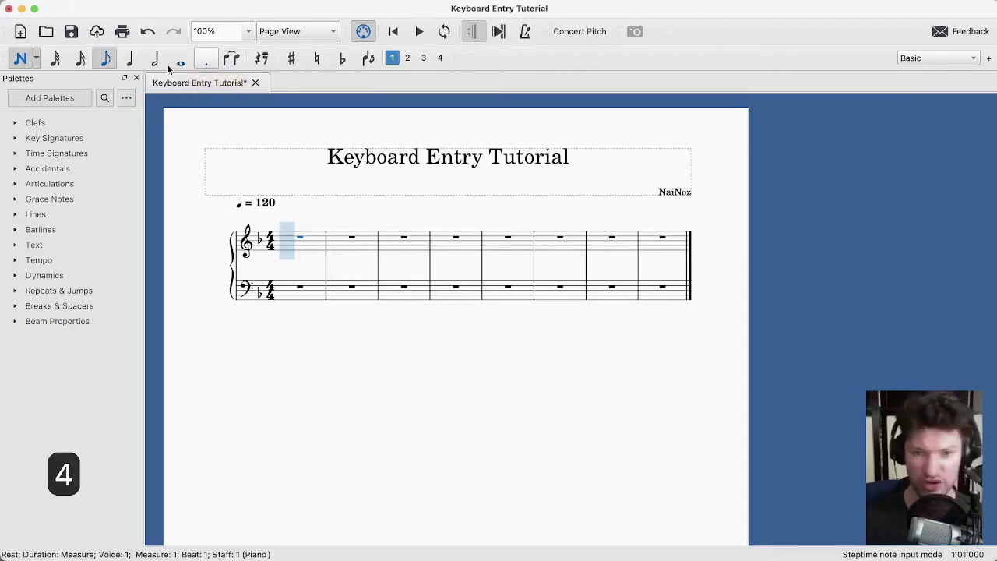
pyautogui.press('3')
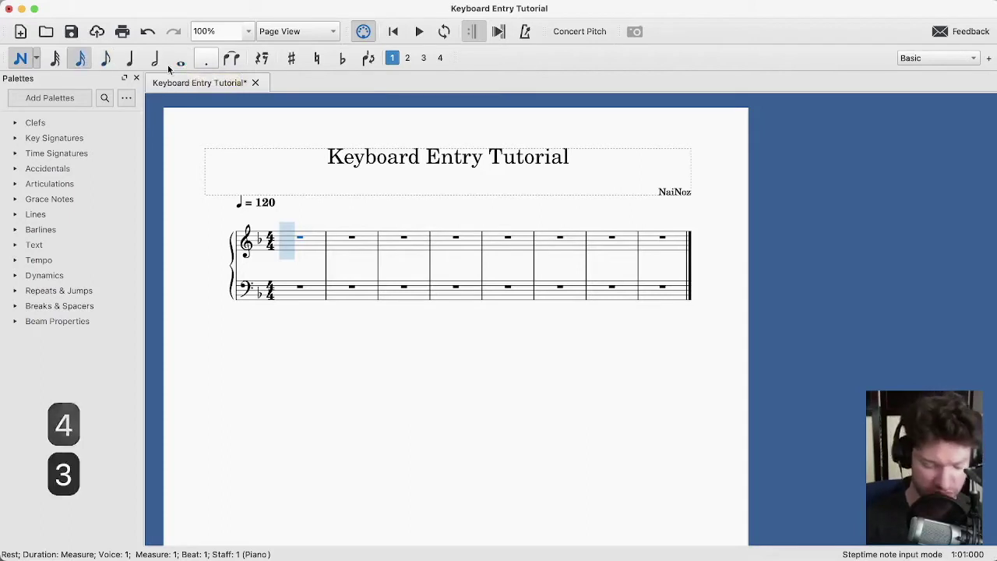
pyautogui.press('3')
pyautogui.press('4')
pyautogui.press('5')
pyautogui.press('6')
pyautogui.press('7')
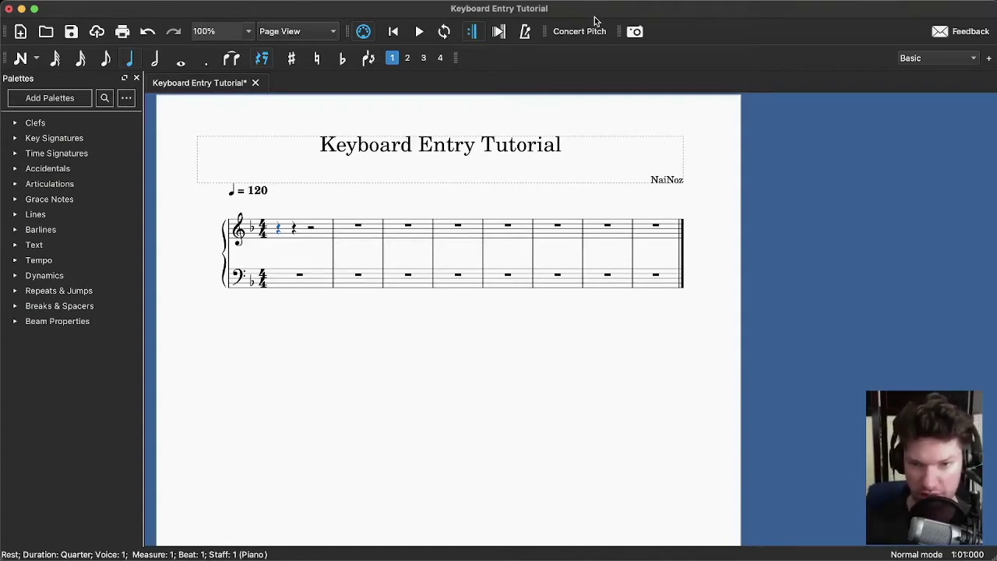
pyautogui.press('6')
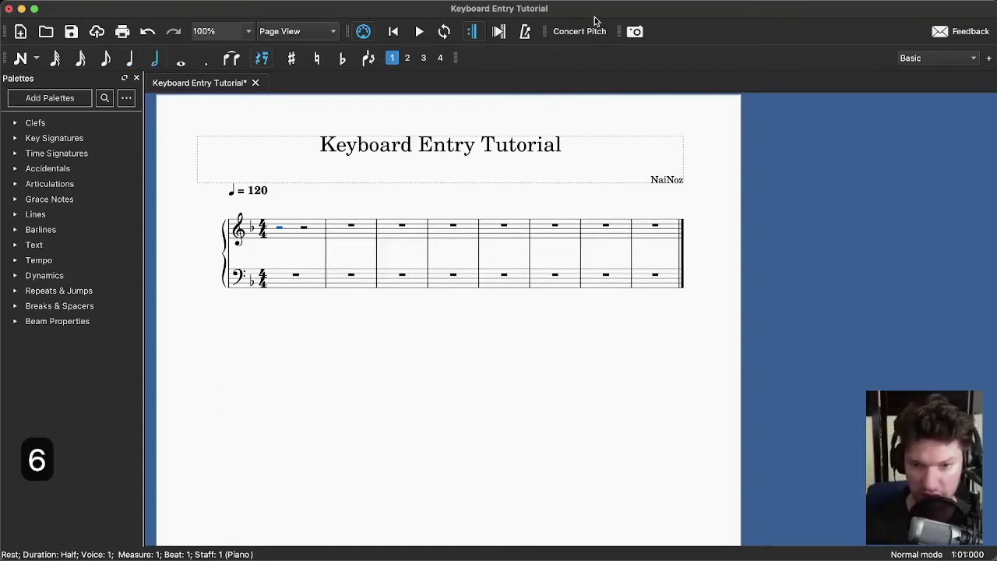
# - Enter a half-note F and quarter notes G and A in measure 1
pyautogui.press('n')
pyautogui.press('f')
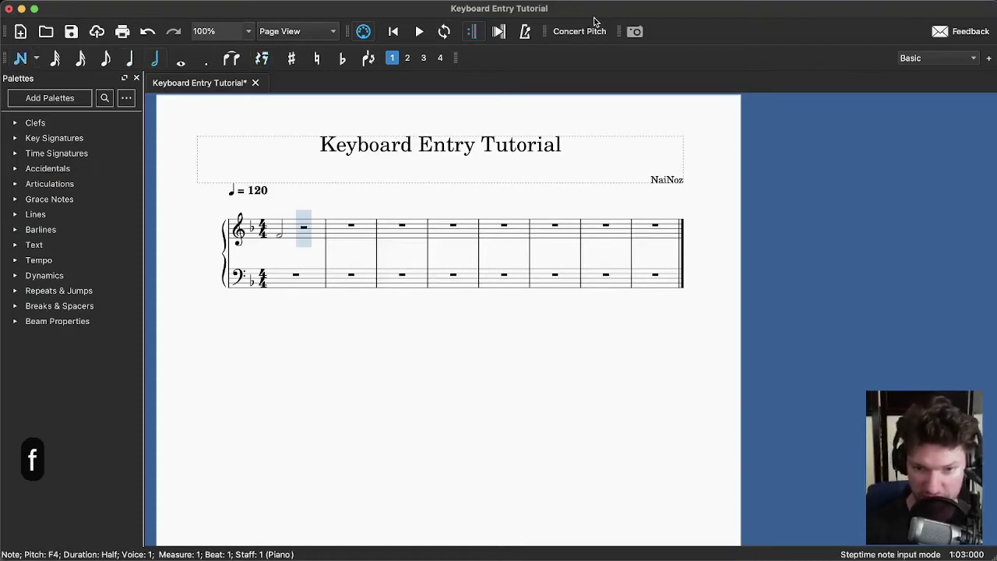
pyautogui.press('5')
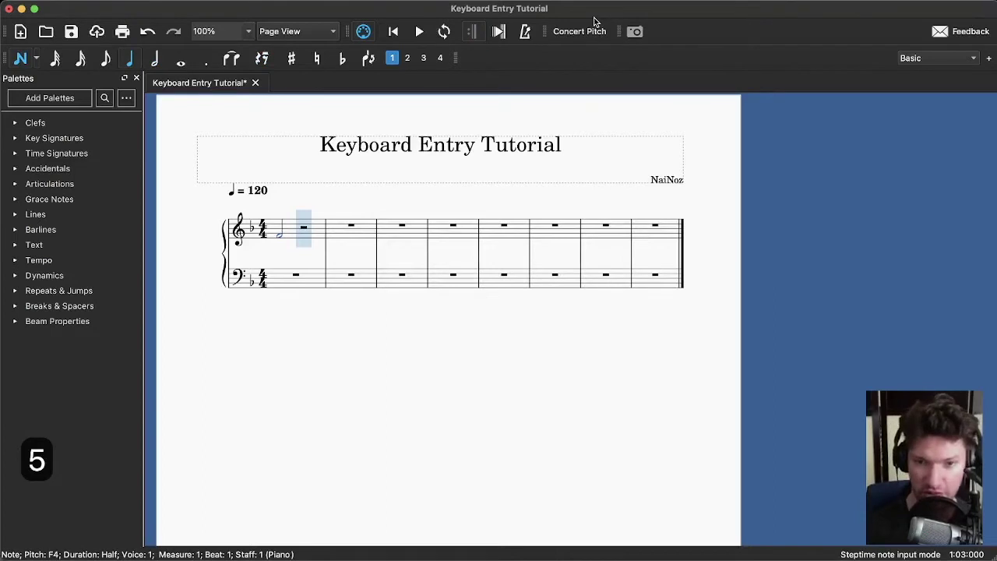
pyautogui.press('g')
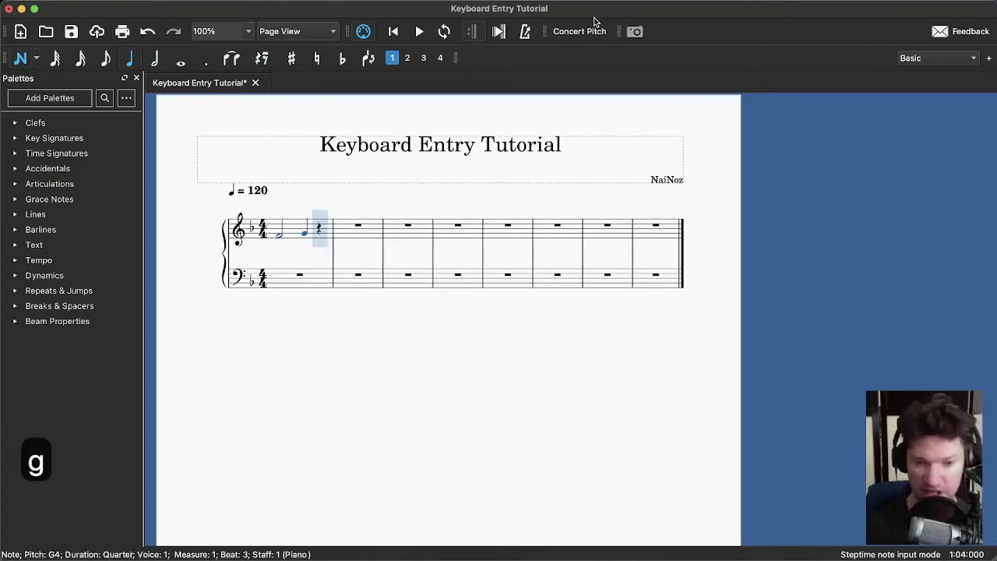
pyautogui.press('a')
# - Enter quarters B♭, C, D, E in measure 2 and a whole-note F in measure 3
pyautogui.press('b')
pyautogui.press('c')
pyautogui.press('d')
pyautogui.press('e')
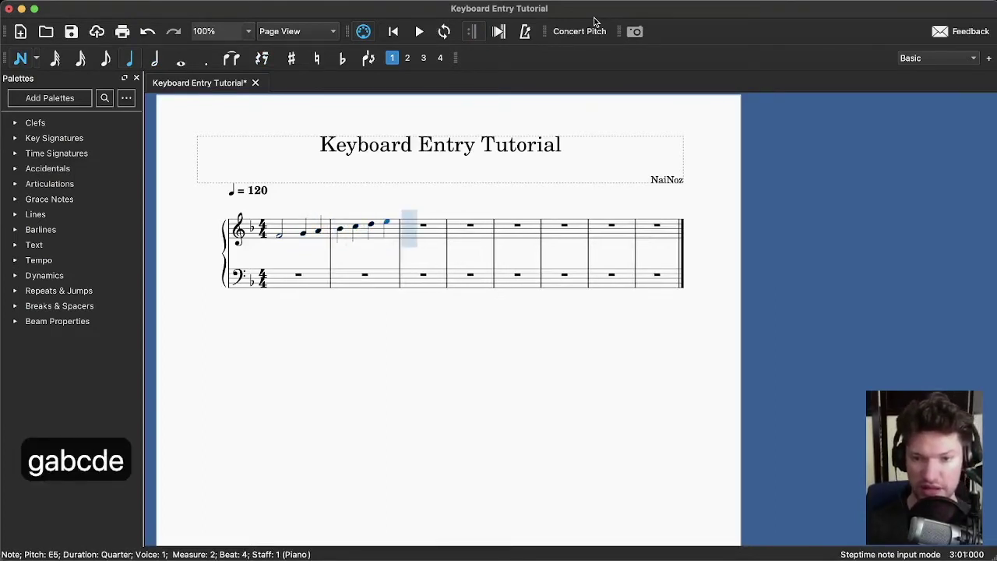
pyautogui.press('7')
pyautogui.press('f')
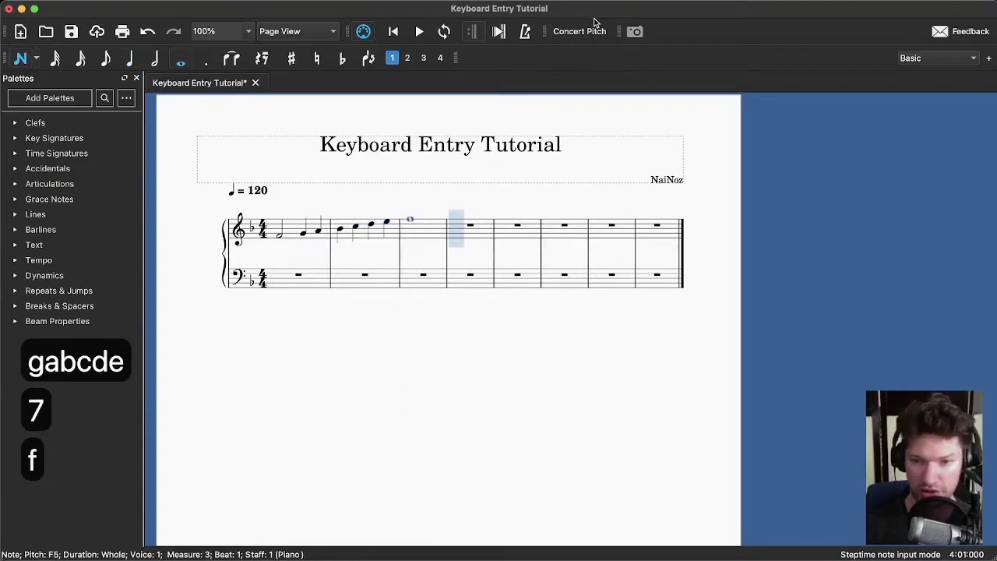
pyautogui.press('Escape')
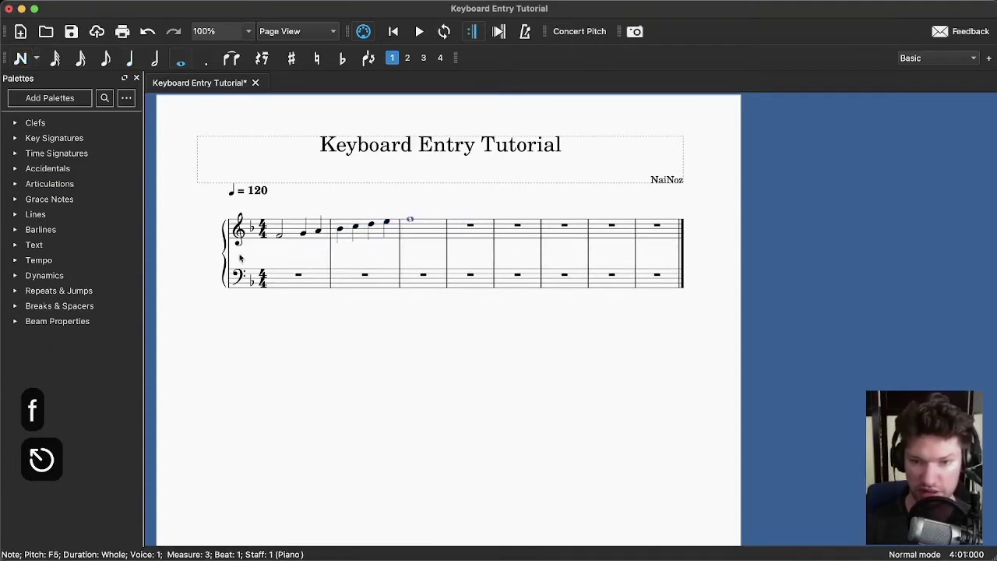
pyautogui.click(299, 228)
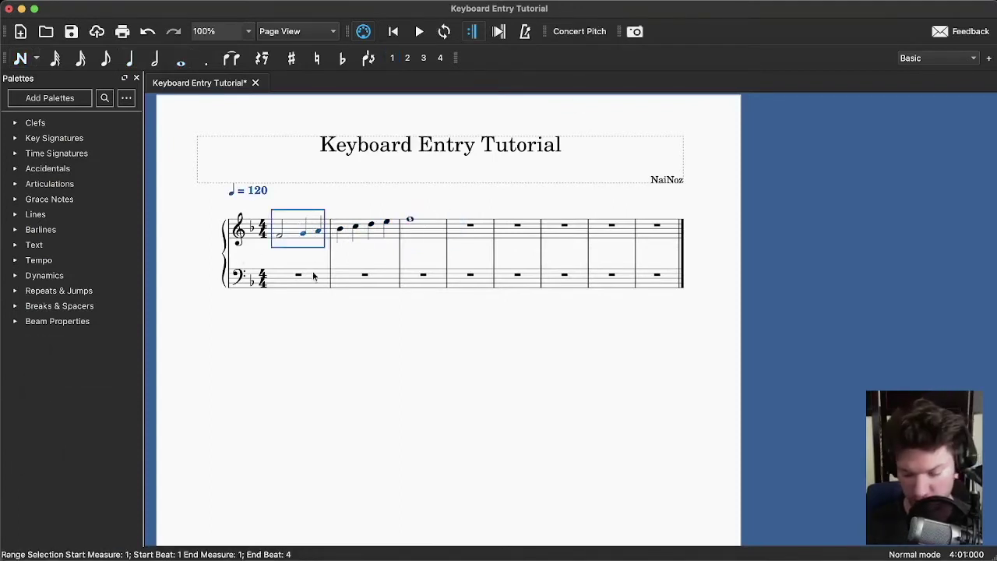
pyautogui.press('space')
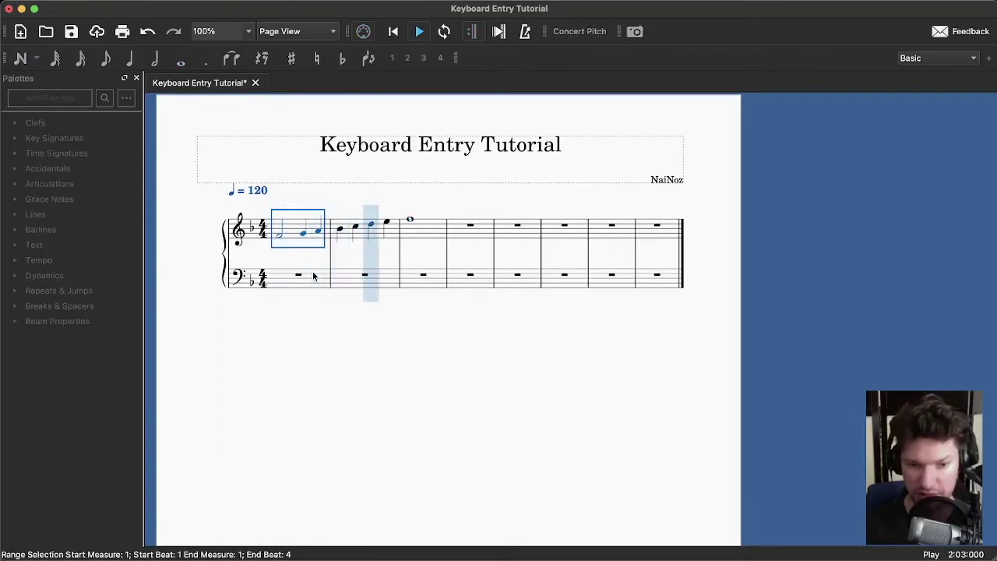
pyautogui.press('space')
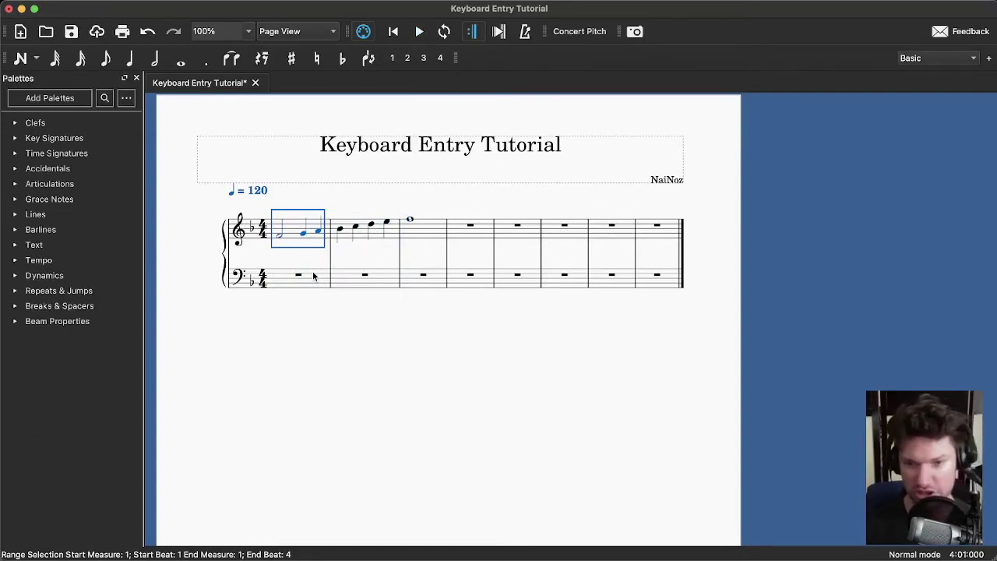
pyautogui.click(392, 236)
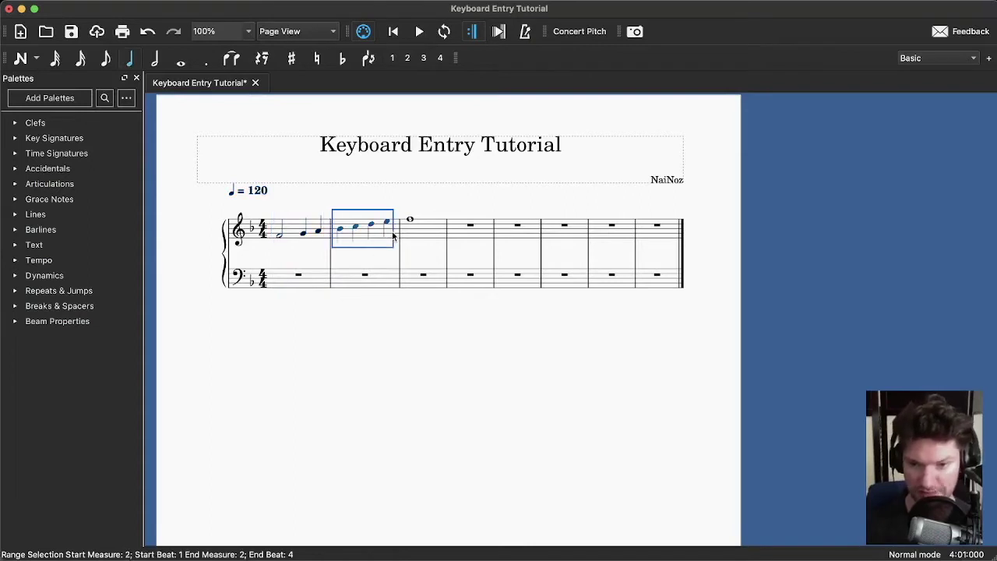
# - Select notes in measures 1–2, stepping with arrow keys to the C in measure 2
pyautogui.press('n')
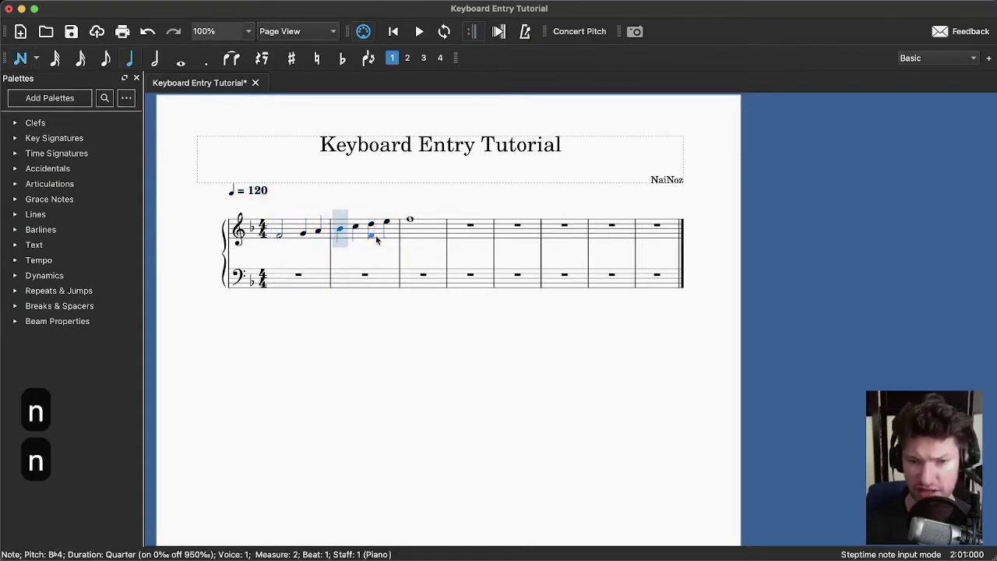
pyautogui.press('n')
pyautogui.click(372, 226)
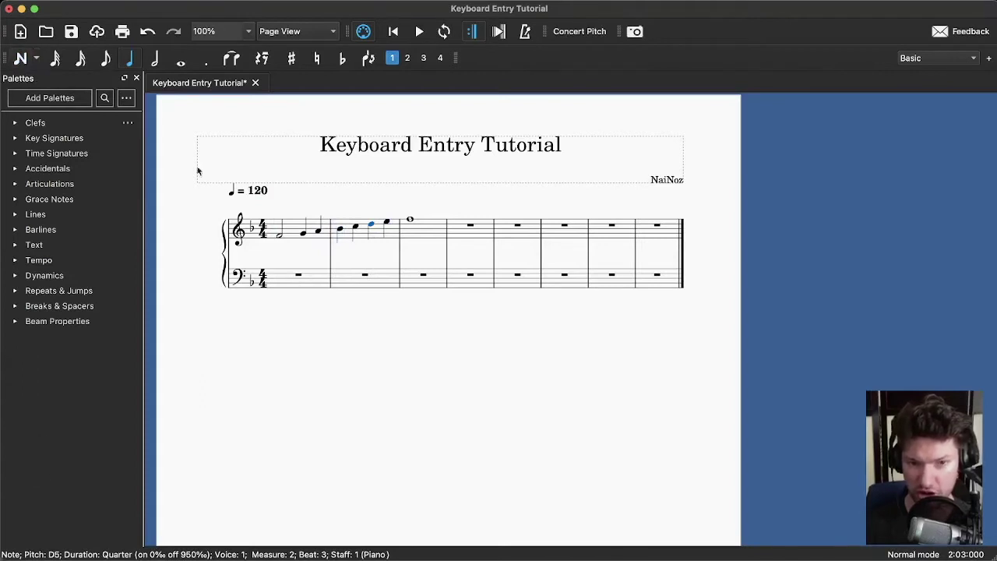
pyautogui.click(358, 227)
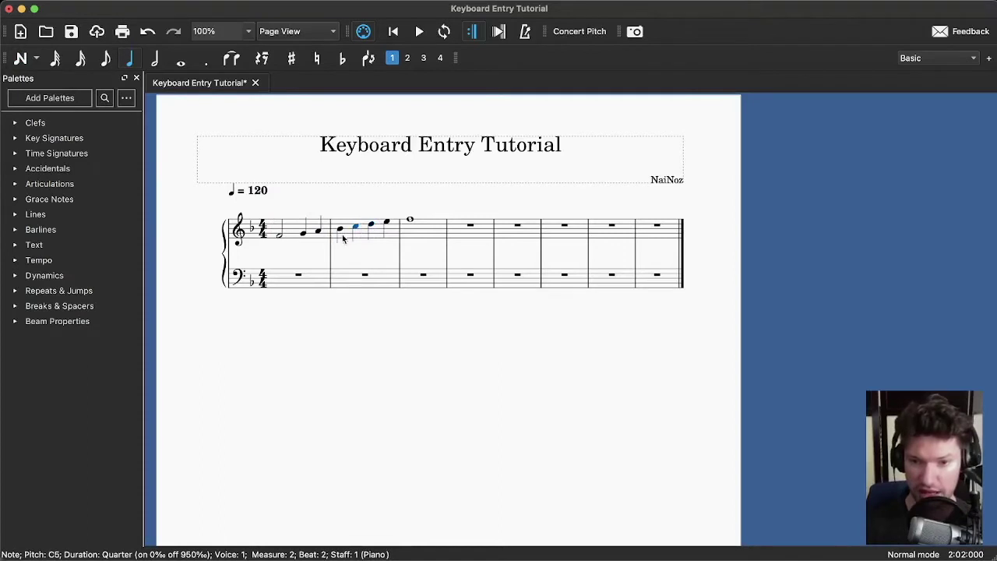
pyautogui.click(339, 229)
pyautogui.press('Left')
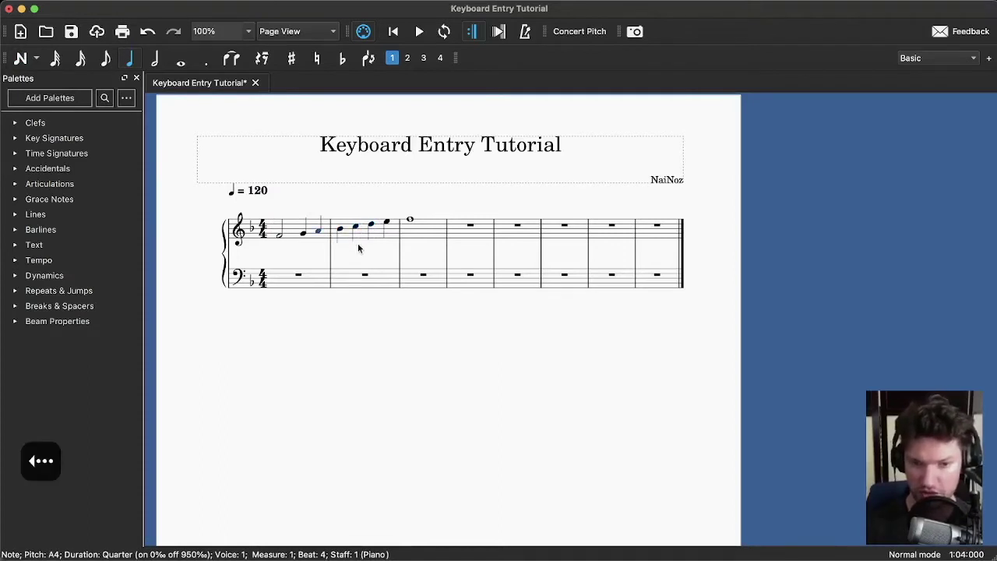
pyautogui.press('Left')
pyautogui.press('Right')
pyautogui.press('Right')
pyautogui.press('Right')
pyautogui.press('Right')
pyautogui.press('Right')
pyautogui.press('Right')
pyautogui.press('Right')
pyautogui.press('Right')
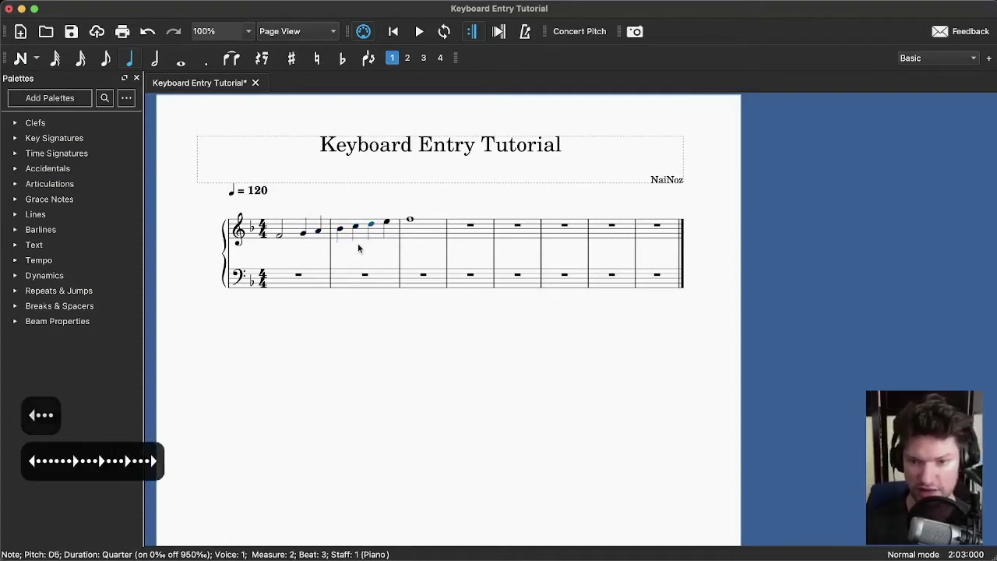
pyautogui.press('Left')
pyautogui.press('Left')
pyautogui.press('Left')
pyautogui.press('Left')
pyautogui.press('Left')
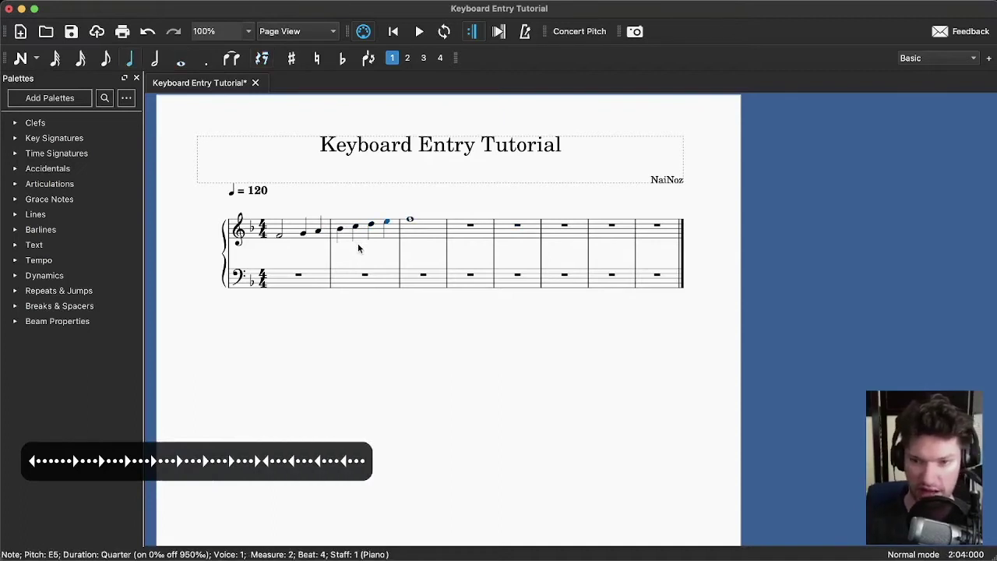
# - Lower the C to A, and try E♭, F and E♯ before restoring a plain E
pyautogui.press('Down')
pyautogui.press('Down')
pyautogui.press('Down')
pyautogui.press('Down')
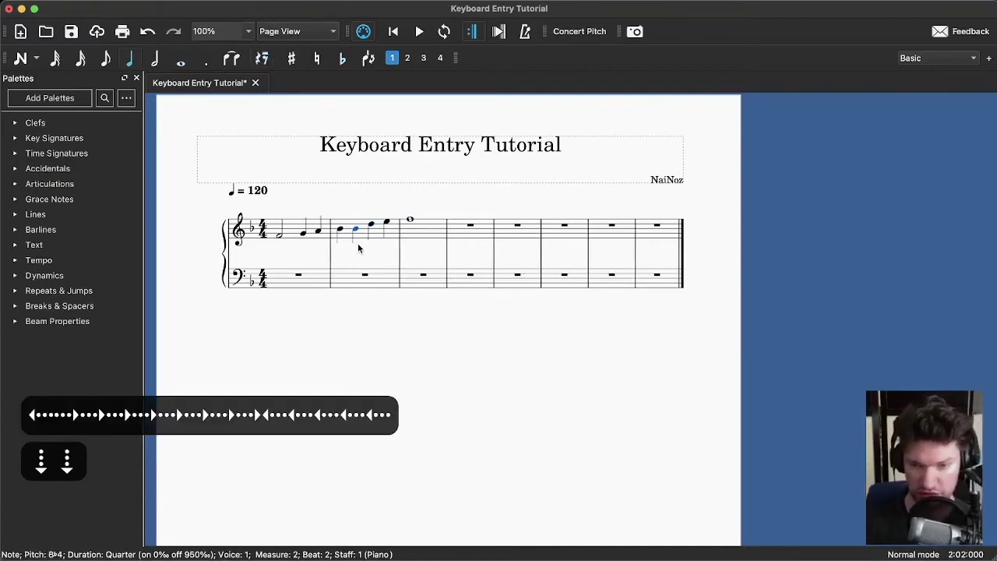
pyautogui.press('Down')
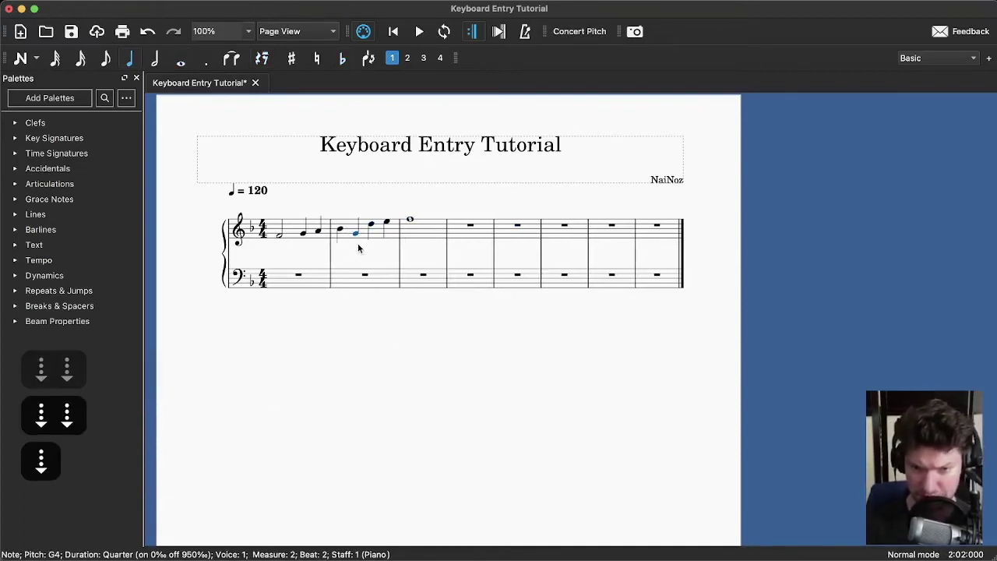
pyautogui.press('Up')
pyautogui.press('Up')
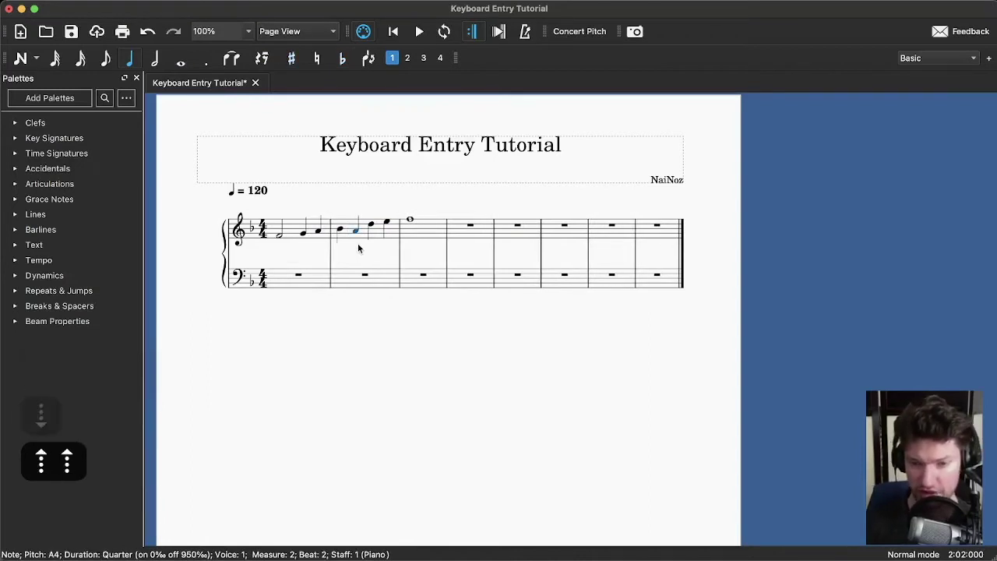
pyautogui.press('Right')
pyautogui.press('Right')
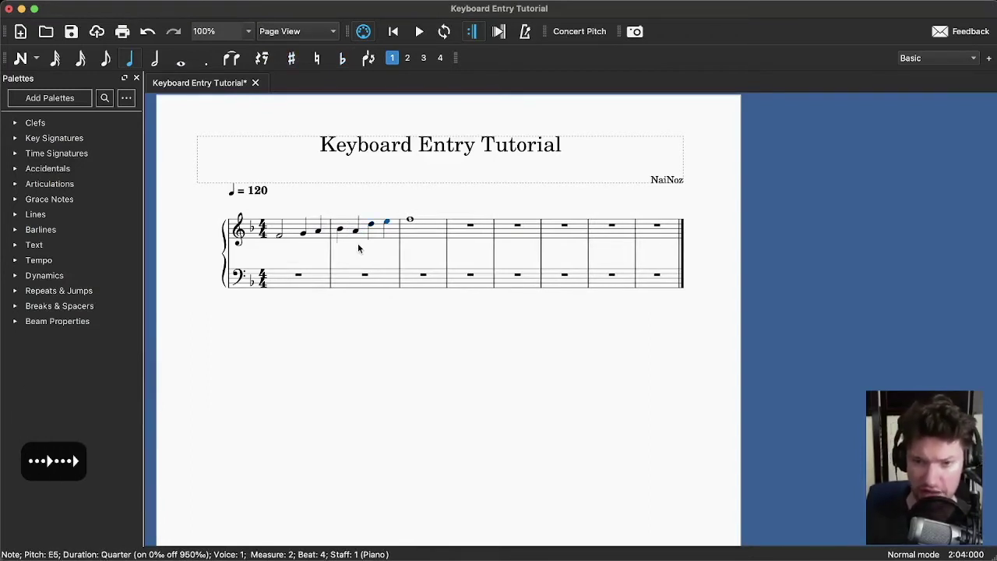
pyautogui.press('Down')
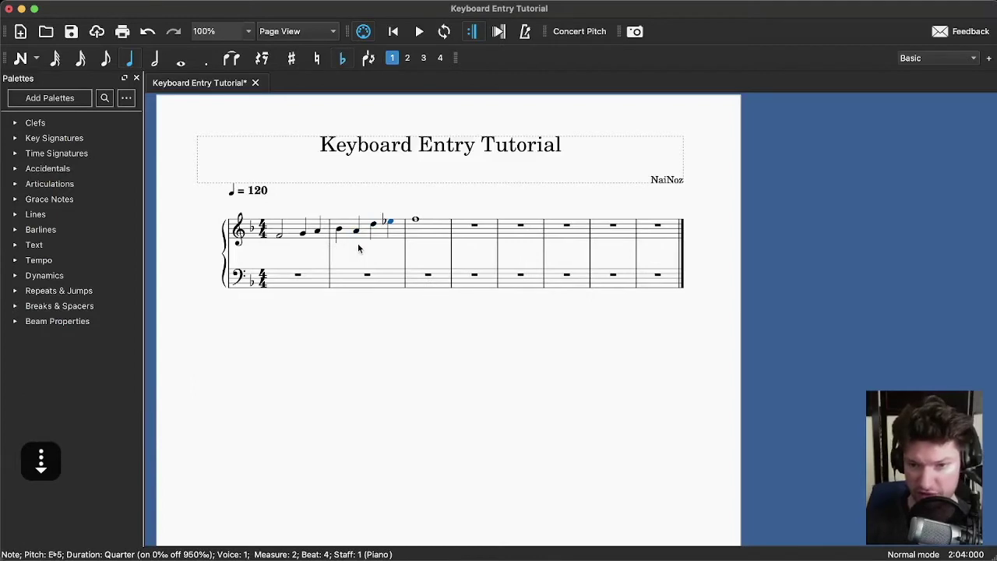
pyautogui.press('Up')
pyautogui.press('Up')
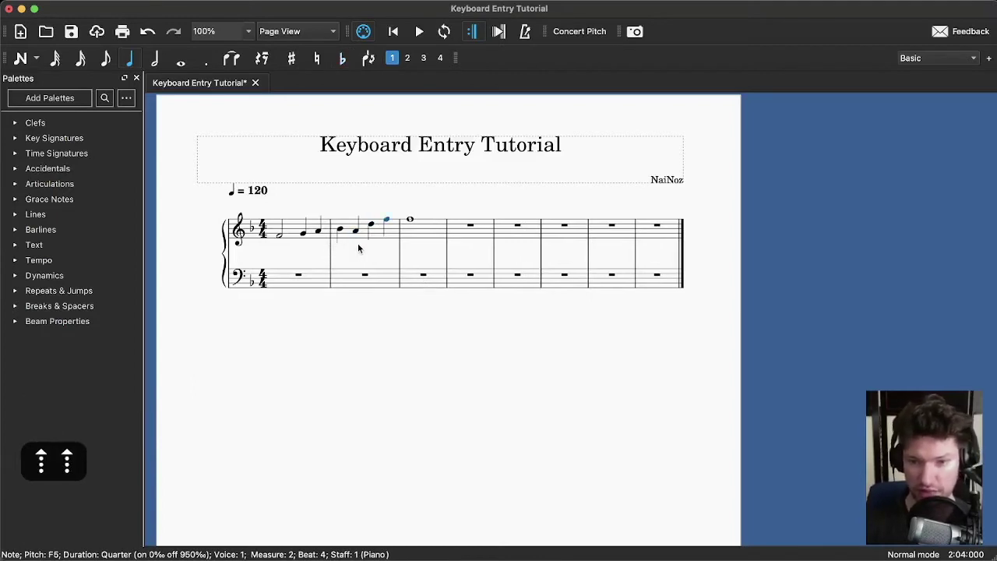
pyautogui.press('Down')
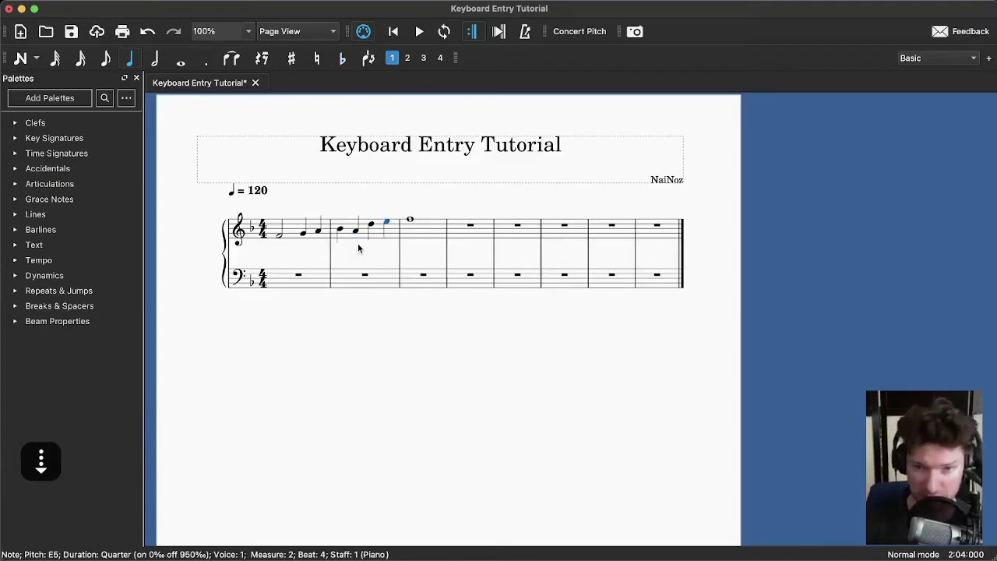
pyautogui.click(293, 60)
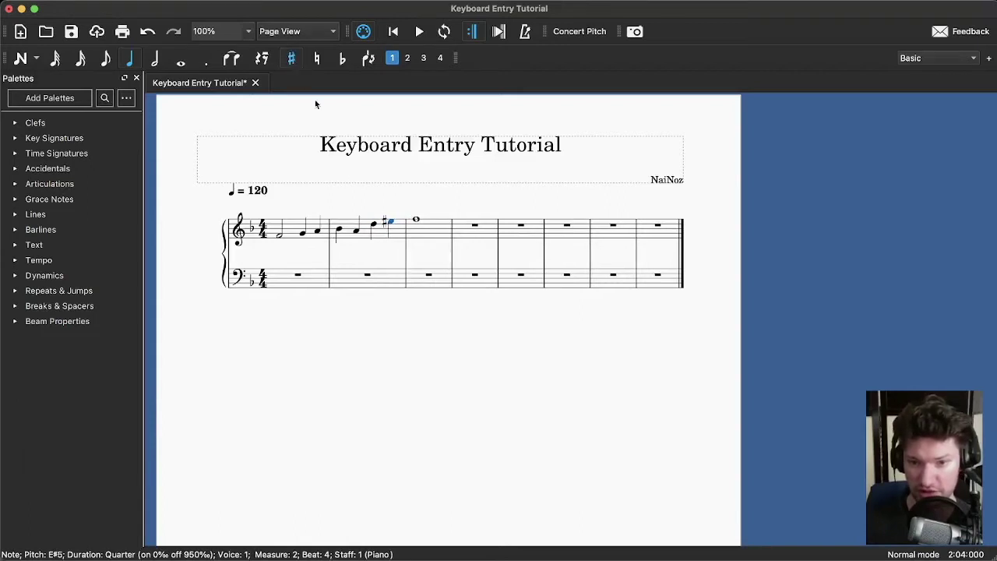
pyautogui.click(292, 62)
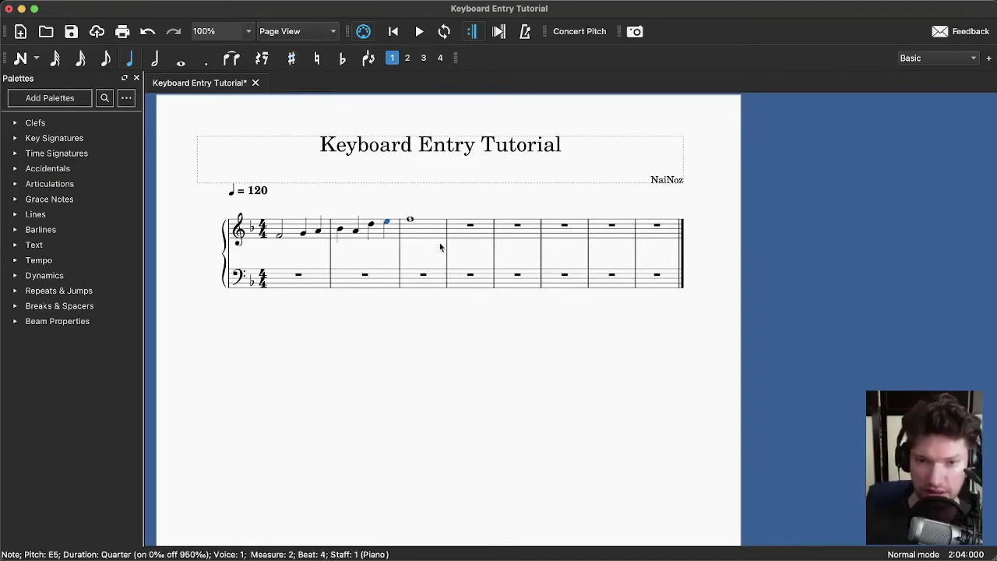
pyautogui.press('Left')
pyautogui.press('Left')
pyautogui.press('Left')
pyautogui.press('Left')
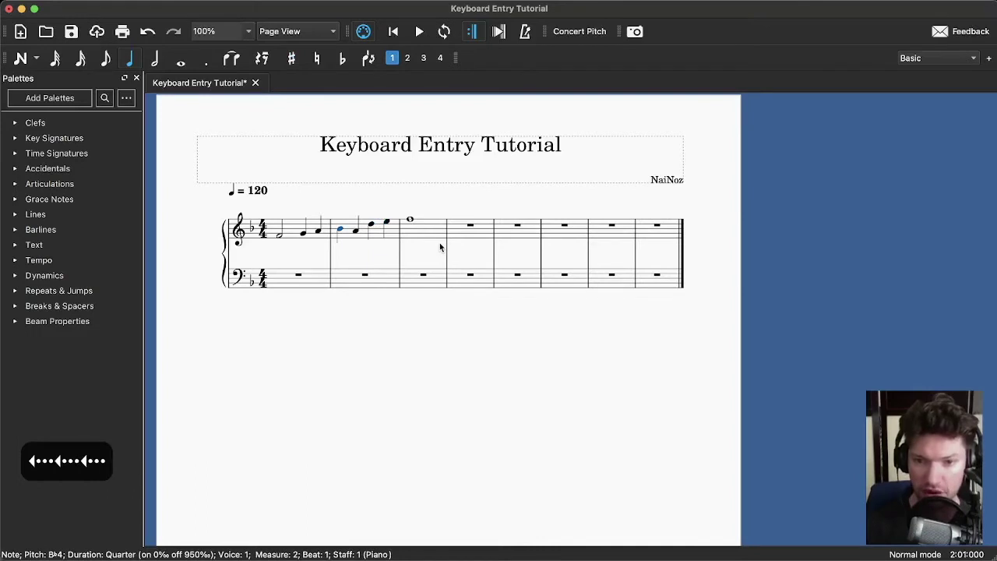
# - Make measure 1's G a dotted quarter and shorten measure 2's B♭ to a sixteenth, followed by a sixteenth C
pyautogui.press('Left')
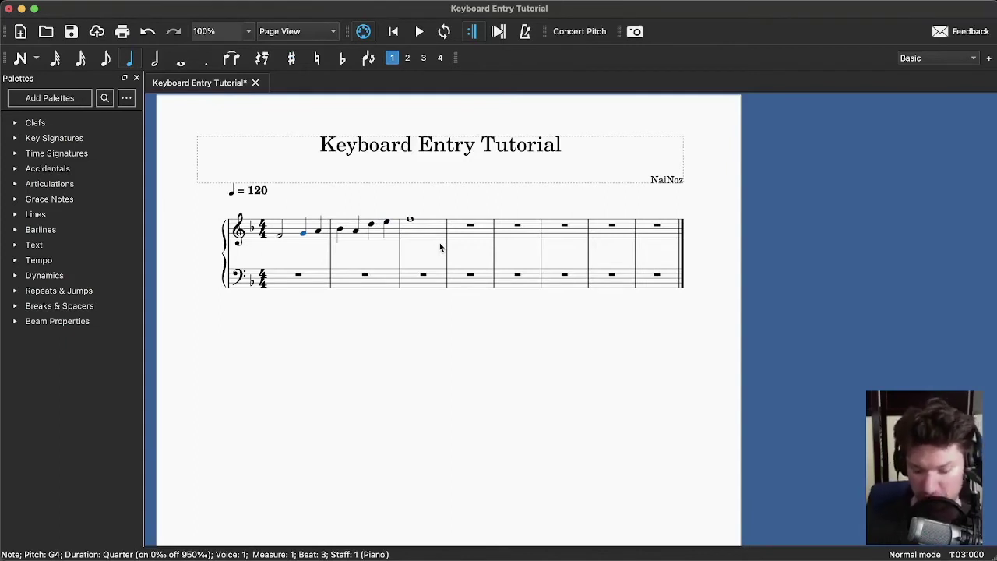
pyautogui.press('.')
pyautogui.press('Right')
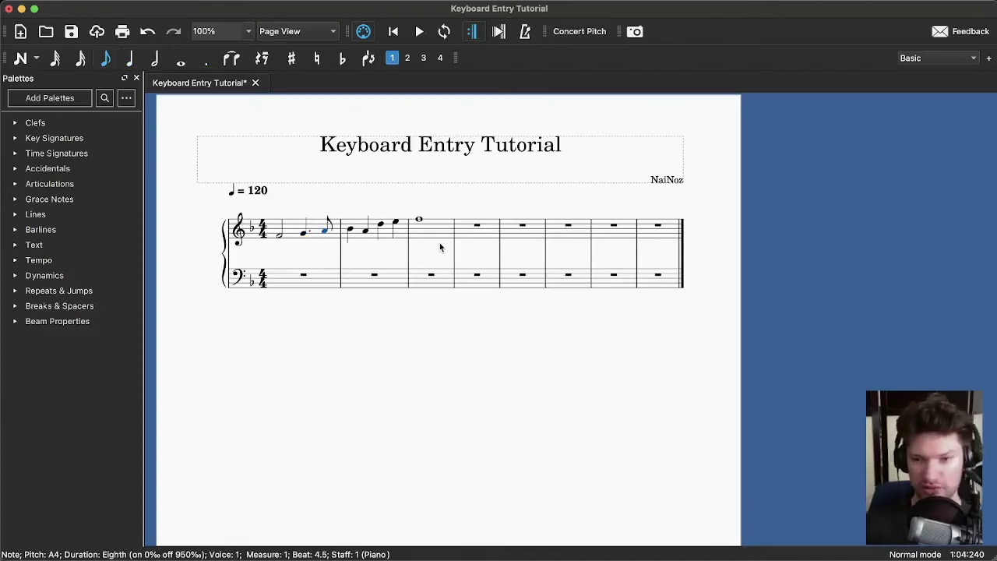
pyautogui.press('Right')
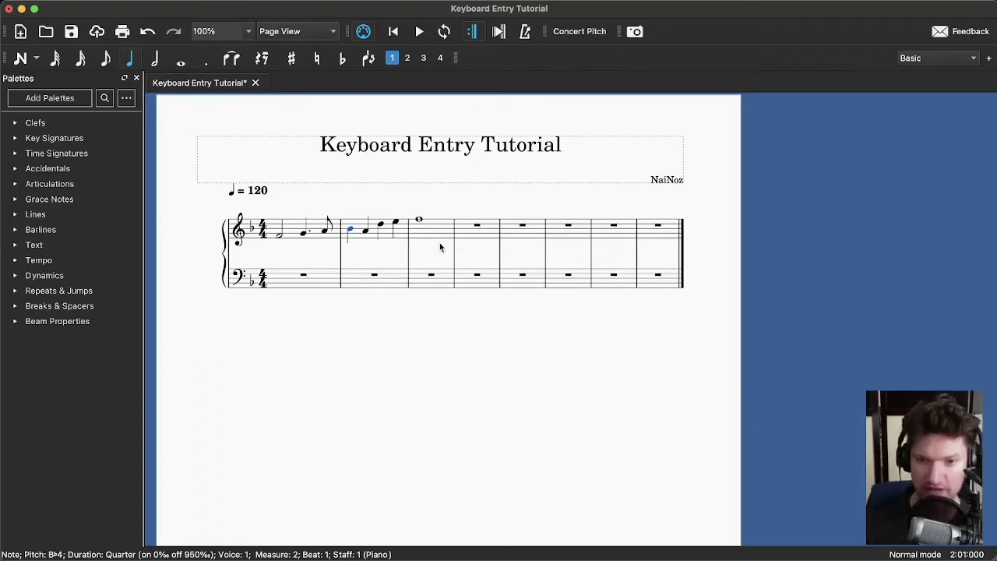
pyautogui.press('3')
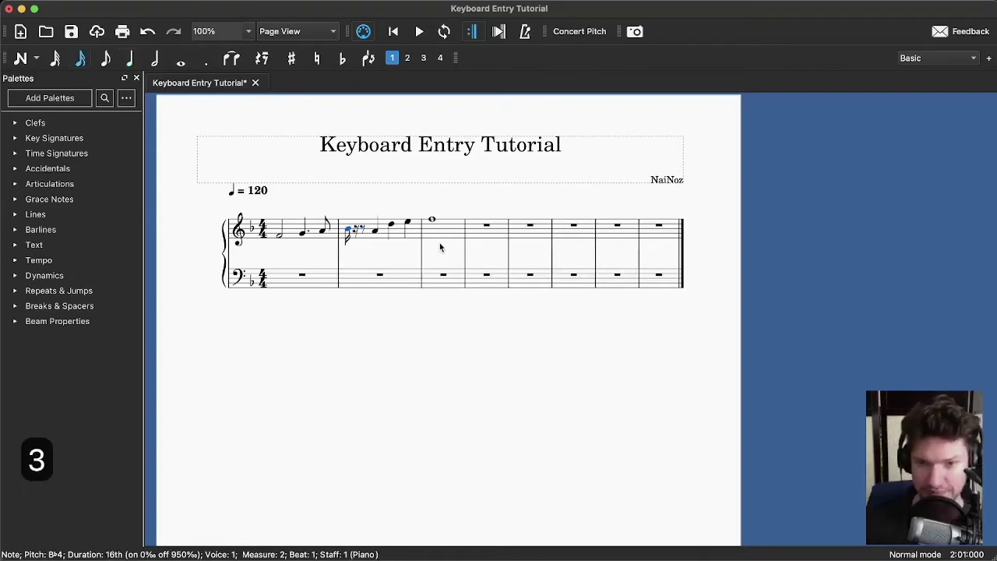
pyautogui.press('Right')
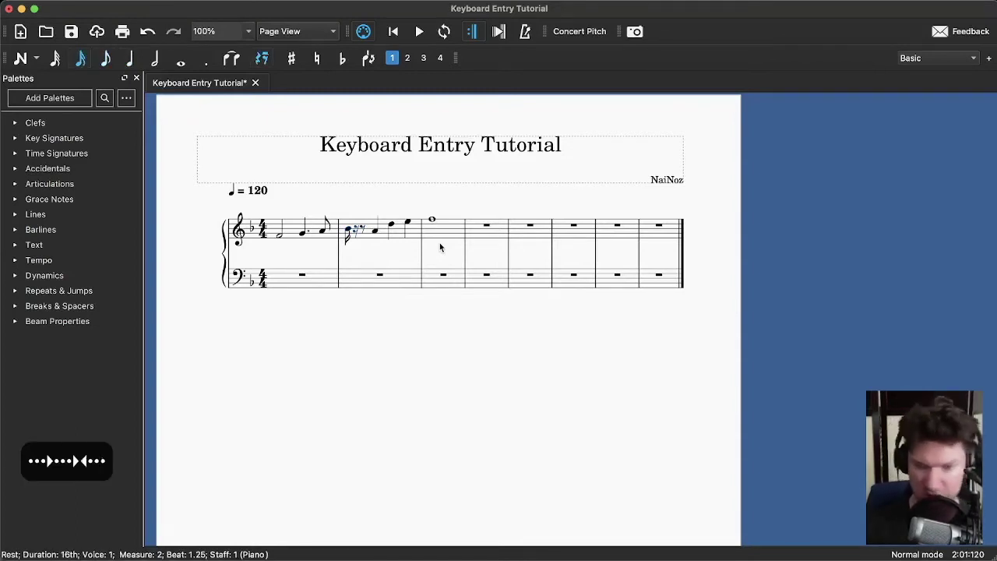
pyautogui.press('c')
pyautogui.press('4')
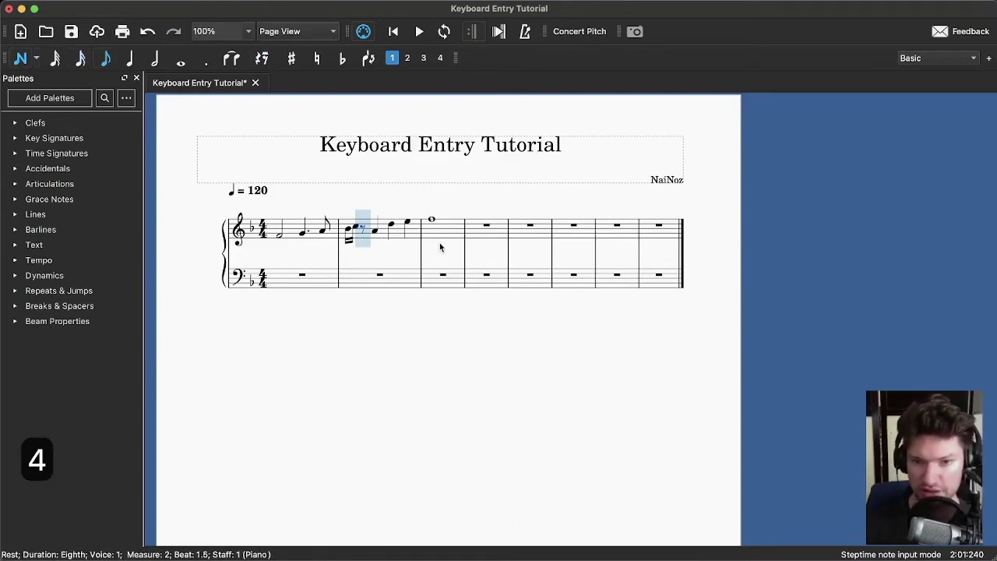
# - Enter an eighth note at beat 1.5 of measure 2 and bring it to G4
pyautogui.press('d')
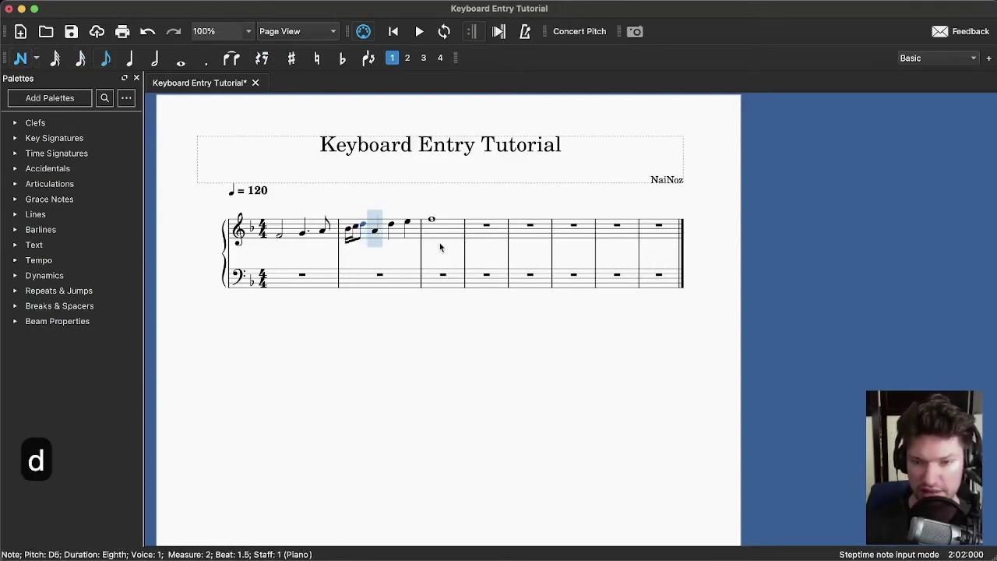
pyautogui.press('super+Down')
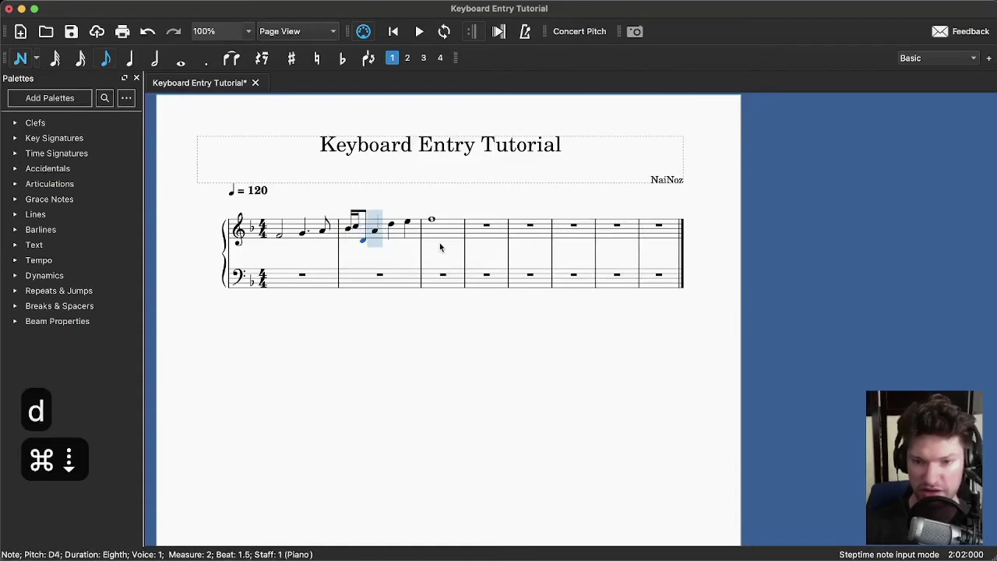
pyautogui.press('Up')
pyautogui.press('Up')
pyautogui.press('Up')
pyautogui.press('Up')
pyautogui.press('Up')
pyautogui.press('Up')
pyautogui.press('Up')
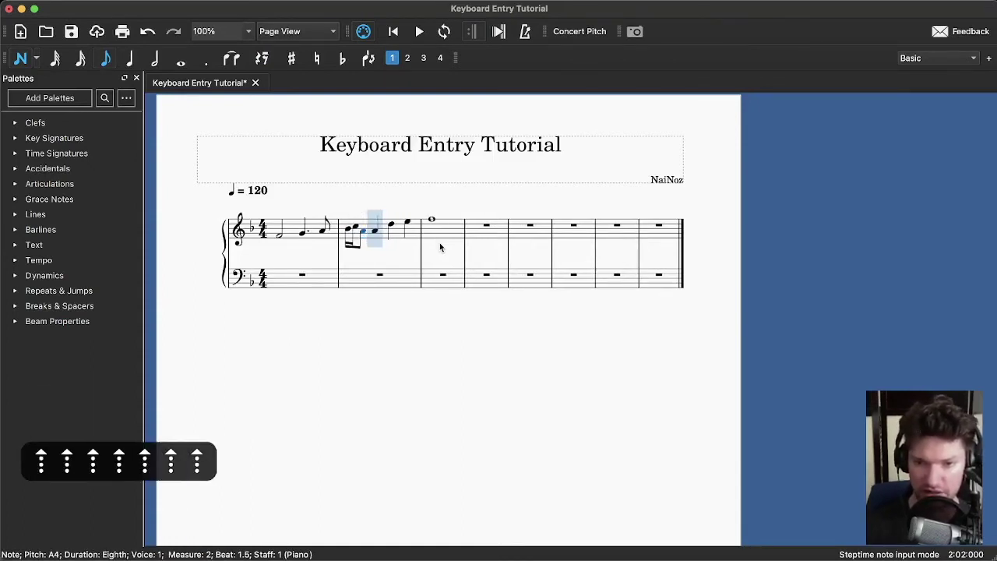
pyautogui.press('Down')
pyautogui.press('Down')
pyautogui.press('Right')
pyautogui.press('Right')
pyautogui.press('Right')
# - Step through the notes of measures 1–2, leave note entry, and play from measure 2's B♭
pyautogui.press('Left')
pyautogui.press('Left')
pyautogui.press('Left')
pyautogui.press('Left')
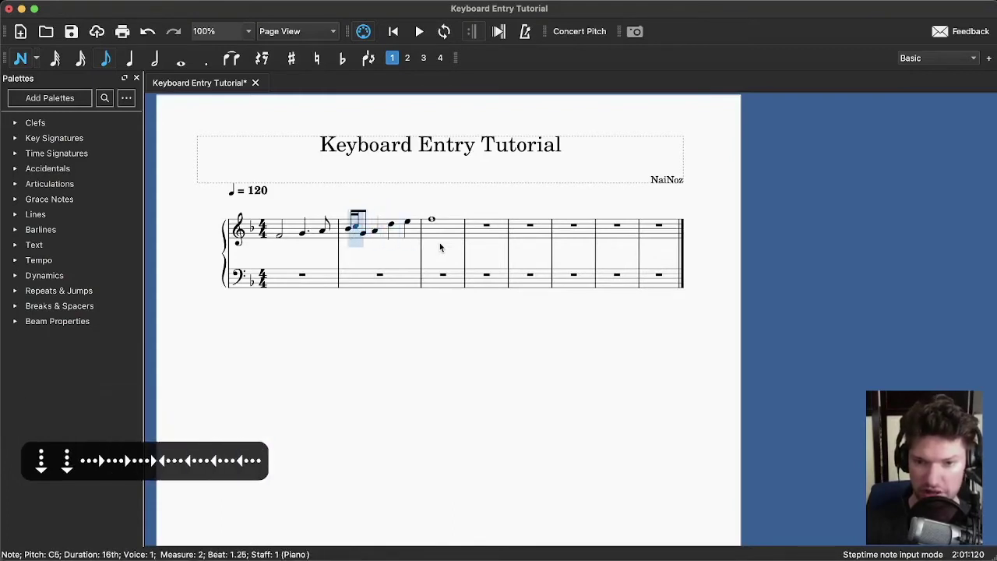
pyautogui.press('Left')
pyautogui.press('Right')
pyautogui.press('Right')
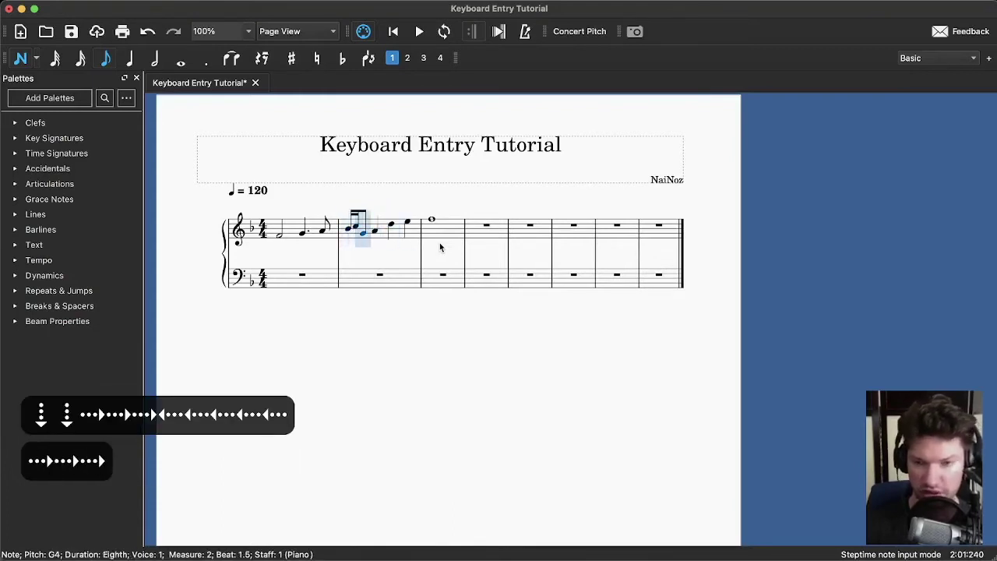
pyautogui.press('Left')
pyautogui.press('Left')
pyautogui.press('Left')
pyautogui.press('Left')
pyautogui.press('Left')
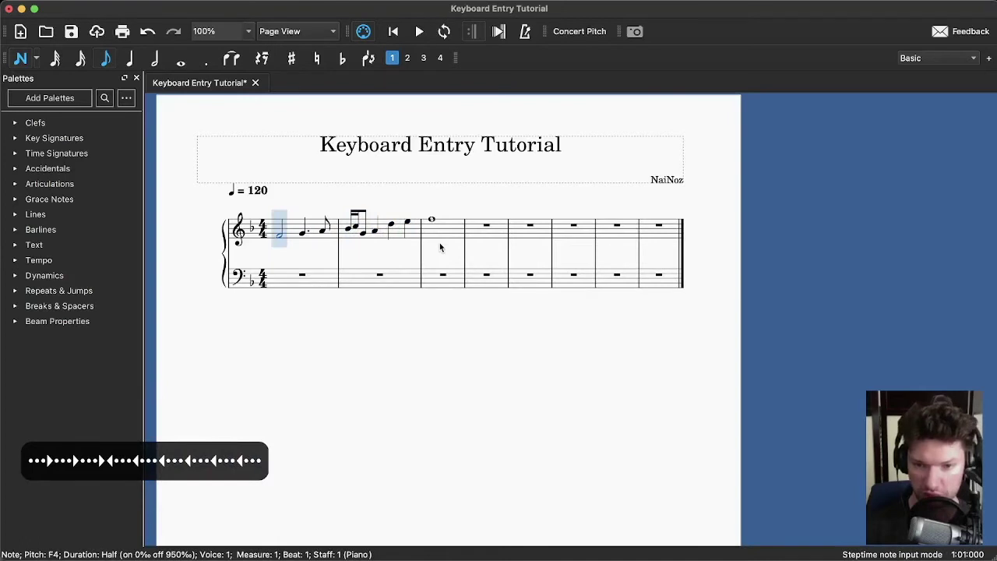
pyautogui.press('Right')
pyautogui.press('Right')
pyautogui.press('Right')
pyautogui.press('Right')
pyautogui.press('Right')
pyautogui.press('Right')
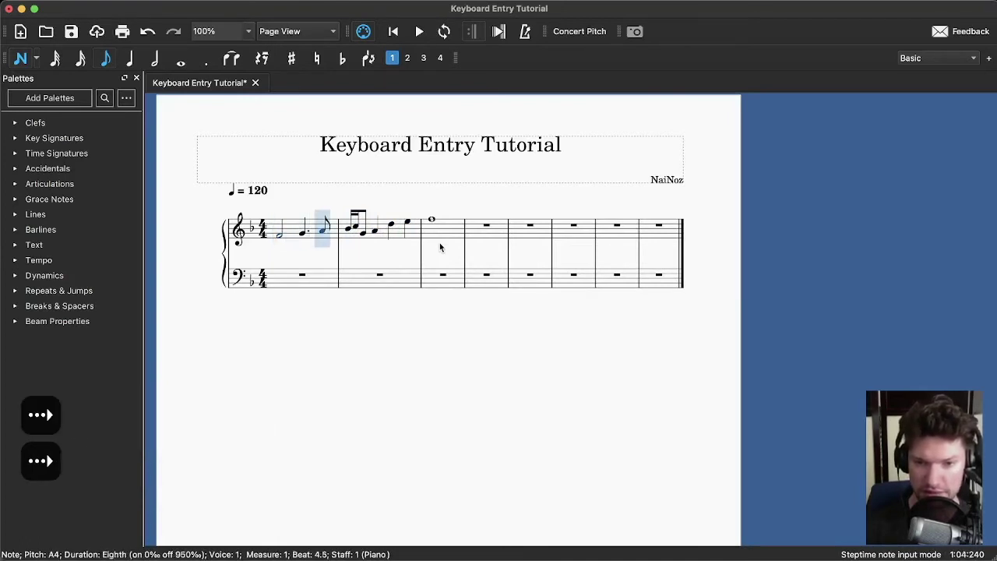
pyautogui.press('Right')
pyautogui.press('Right')
pyautogui.press('Escape')
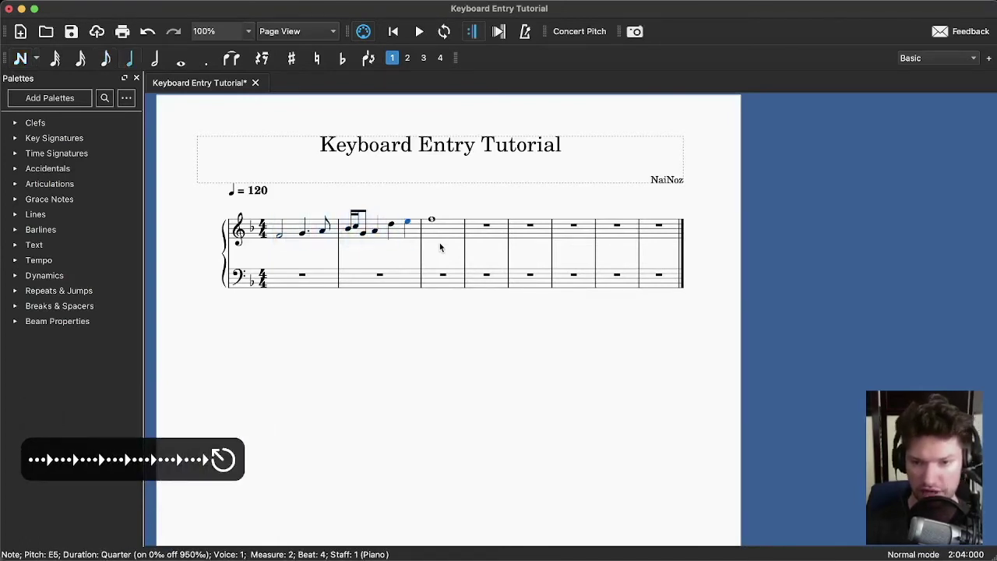
pyautogui.click(351, 226)
pyautogui.click(348, 227)
pyautogui.press('space')
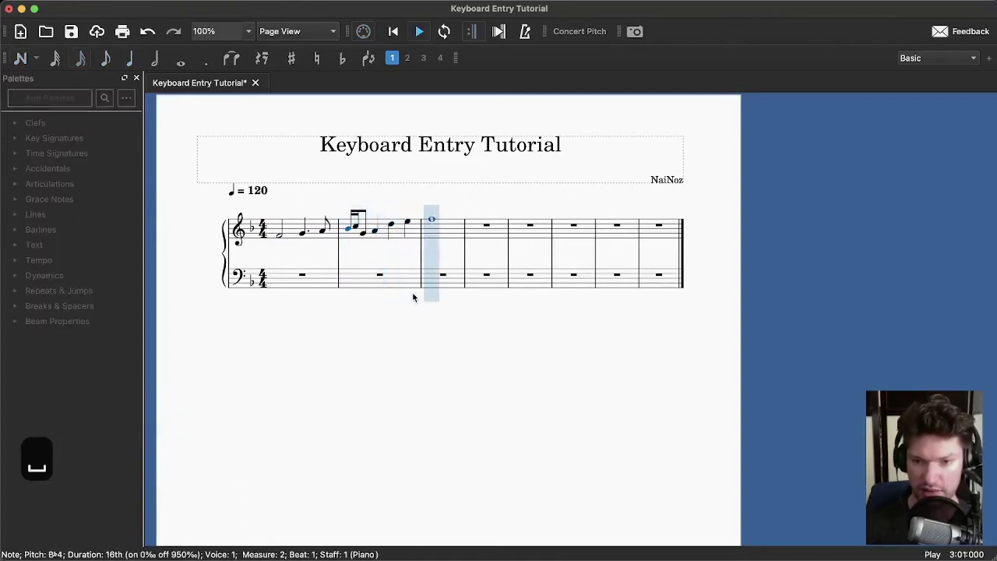
# - Loop playback over treble measures 1–2, play the loop, then stop and clear the selection
pyautogui.press('space')
pyautogui.click(363, 272)
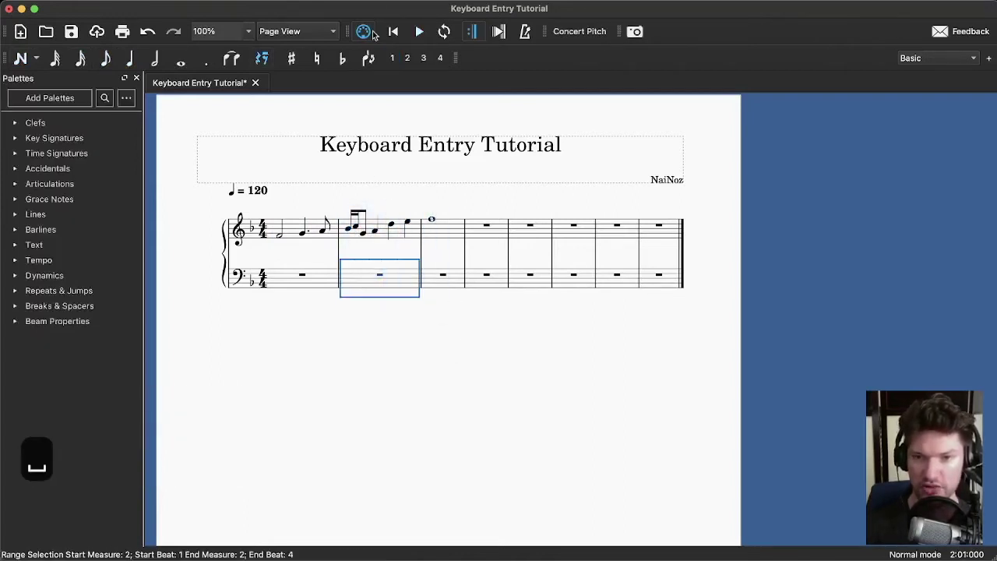
pyautogui.click(444, 31)
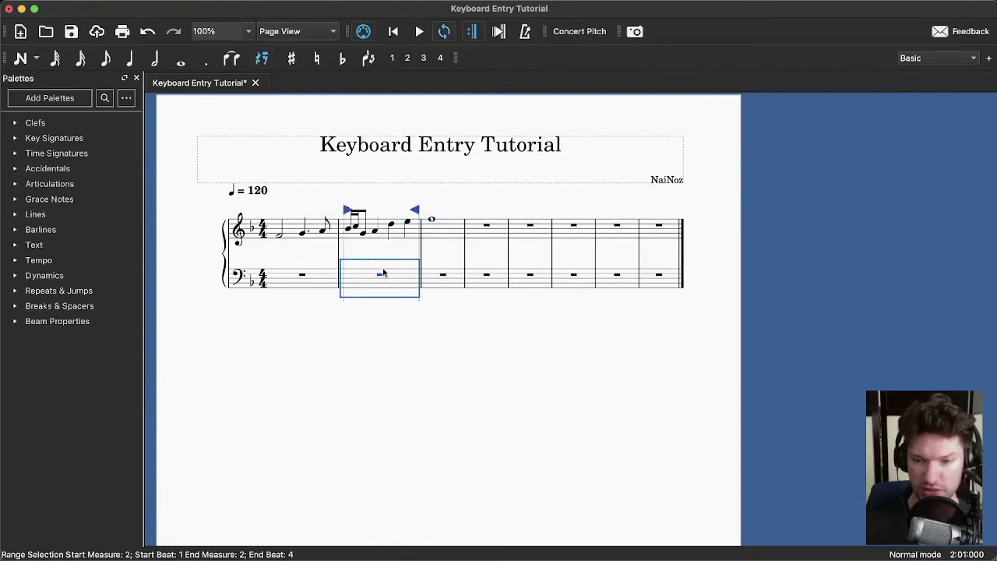
pyautogui.keyDown('shift'); pyautogui.click(319, 279); pyautogui.keyUp('shift')
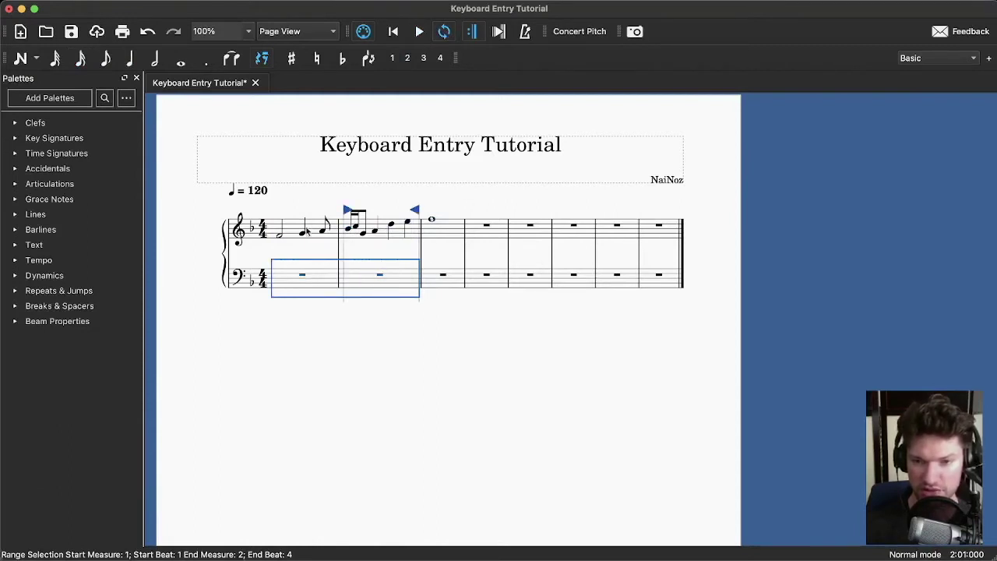
pyautogui.click(279, 233)
pyautogui.keyDown('shift'); pyautogui.click(409, 232); pyautogui.keyUp('shift')
pyautogui.press('space')
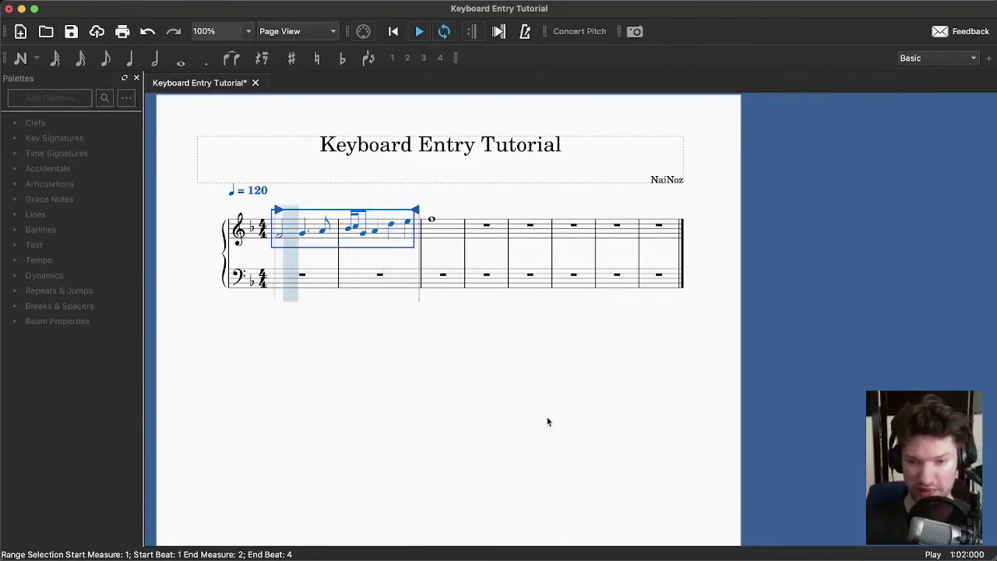
pyautogui.press('space')
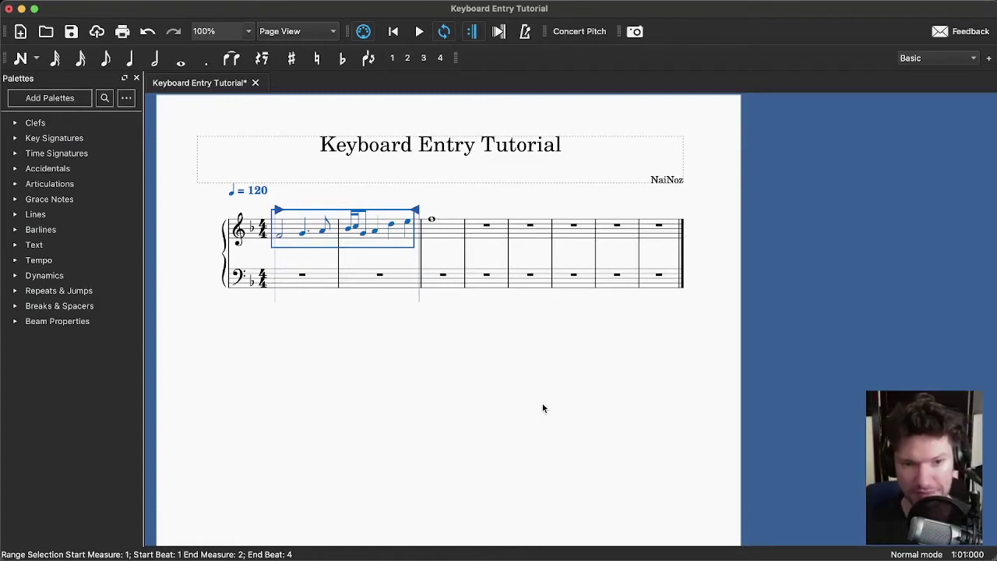
pyautogui.press('Escape')
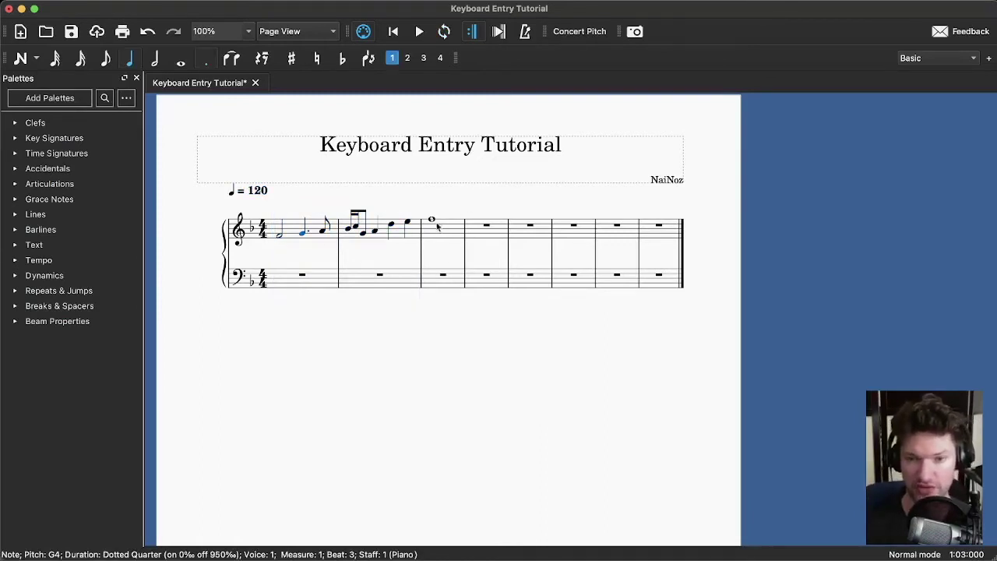
pyautogui.click(350, 227)
pyautogui.keyDown('shift'); pyautogui.click(404, 226); pyautogui.keyUp('shift')
pyautogui.press('super+c')
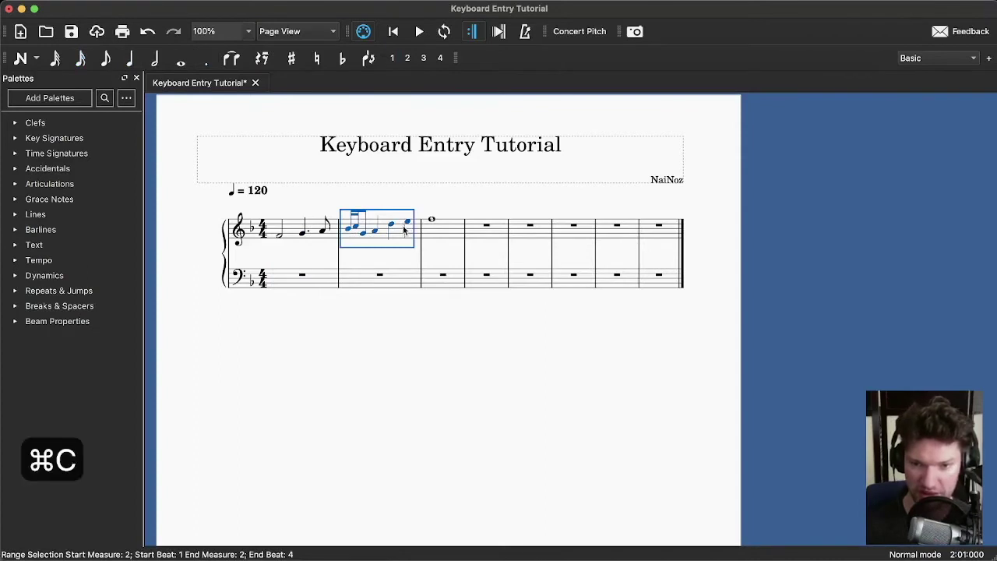
pyautogui.click(363, 281)
pyautogui.press('super+v')
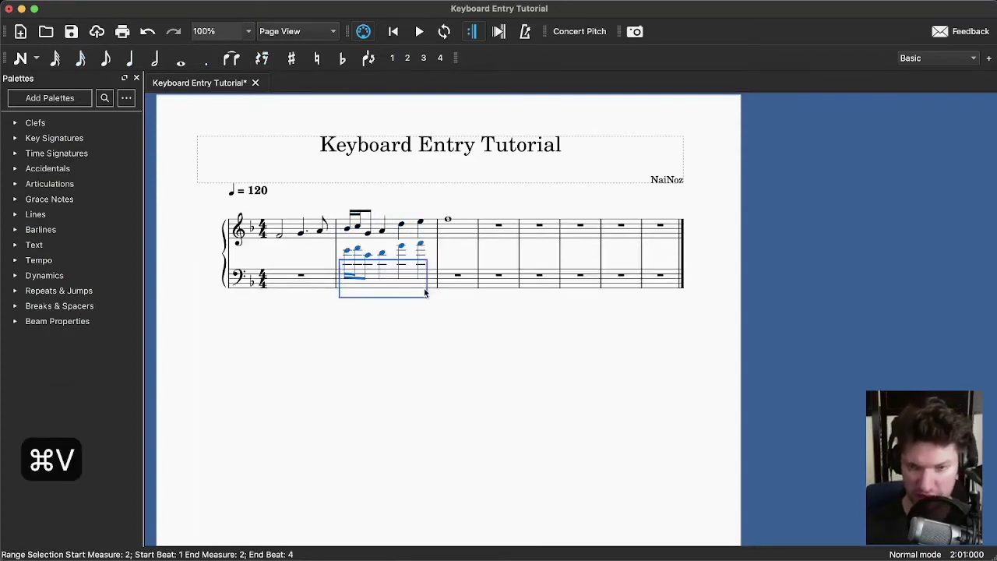
pyautogui.press('super+Down')
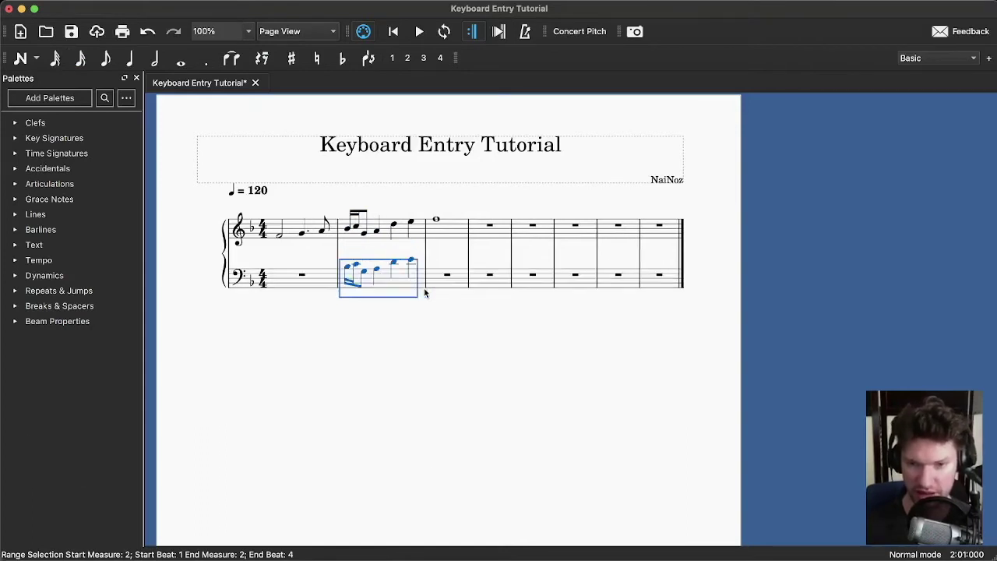
pyautogui.press('super+z')
pyautogui.press('ctrl+super+Down')
pyautogui.press('ctrl+super+Up')
pyautogui.press('shift+super+Down')
pyautogui.press('shift+super+Up')
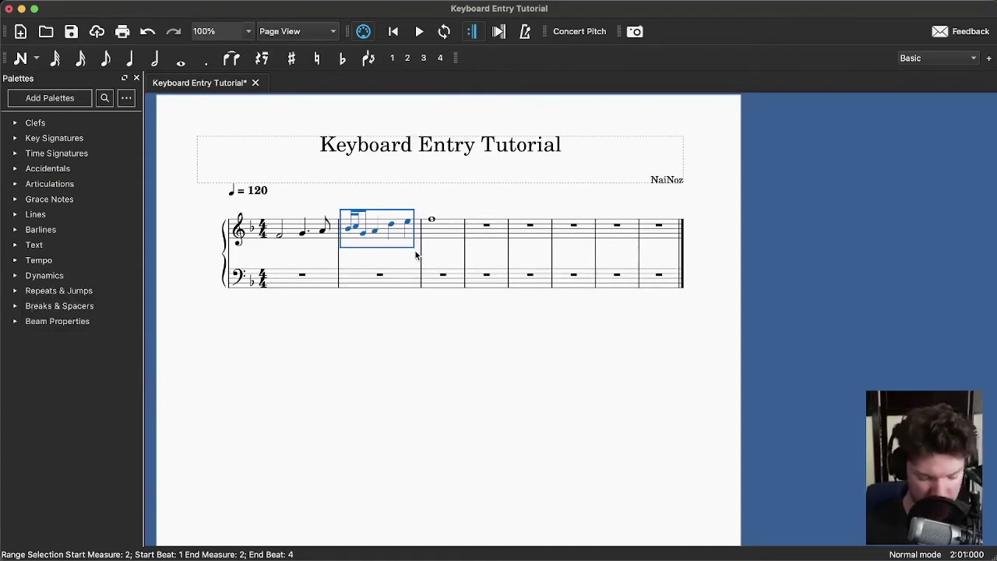
pyautogui.press('shift+super+Down')
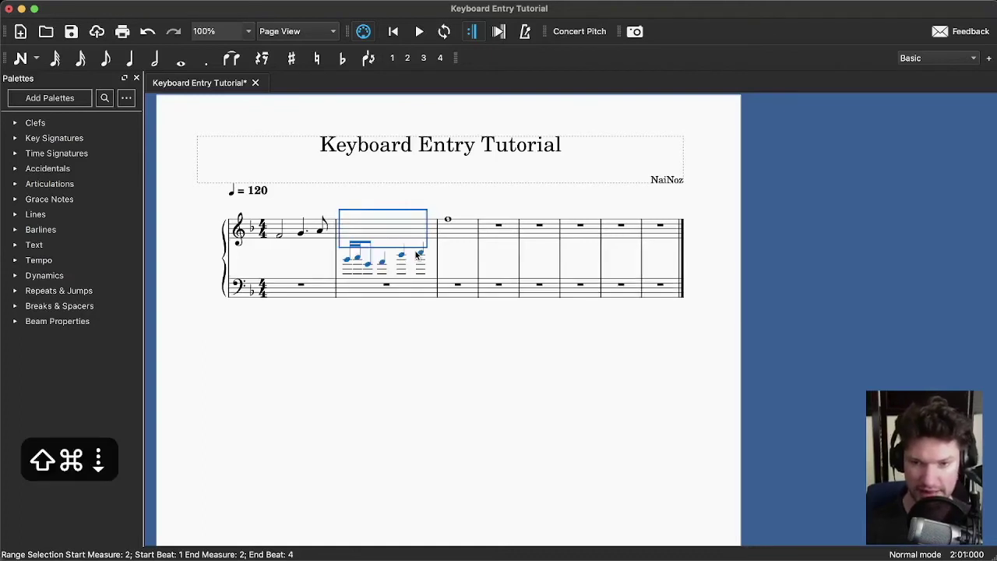
pyautogui.press('shift+super+Down')
pyautogui.press('super+Down')
pyautogui.press('super+Down')
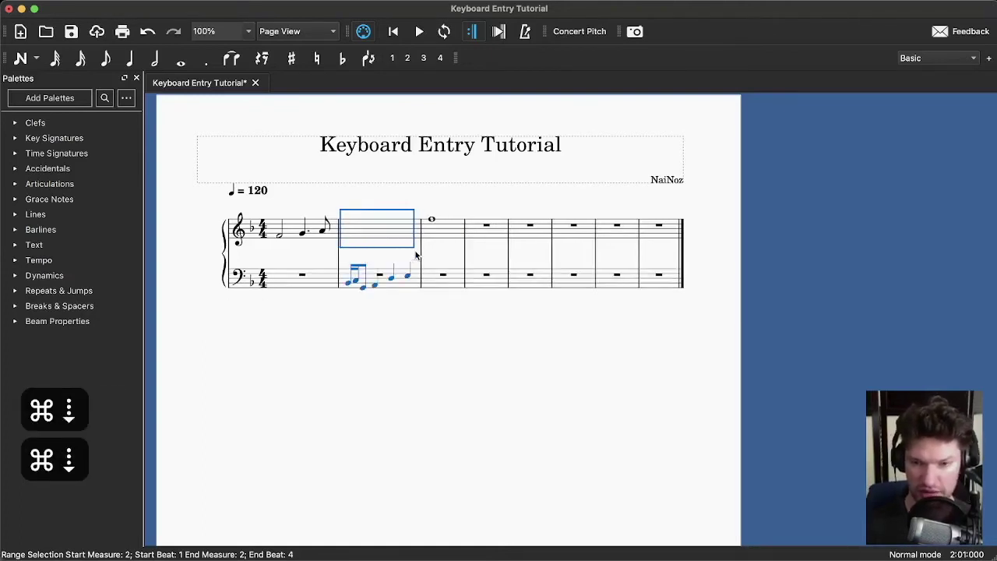
pyautogui.press('shift+super+Up')
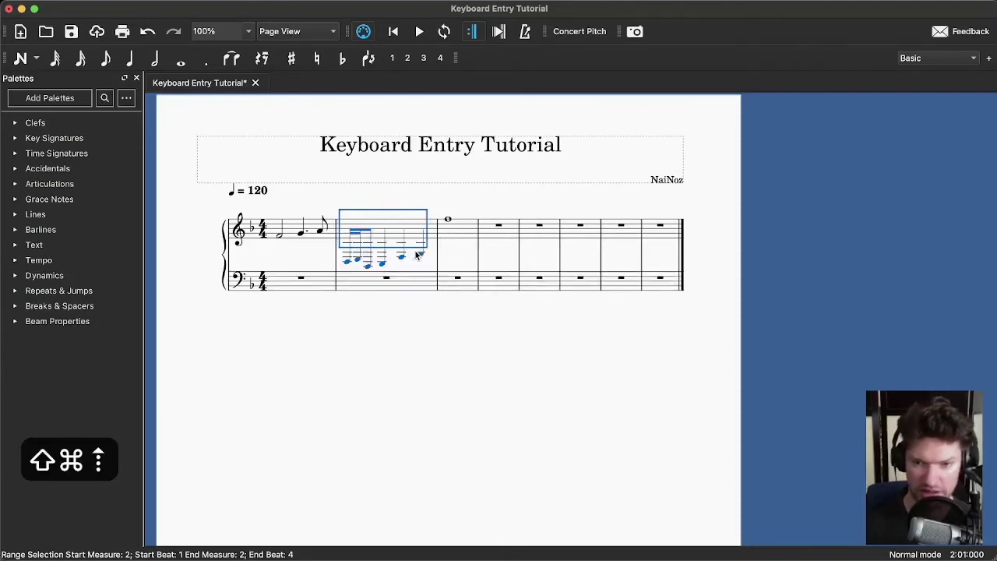
pyautogui.press('super+Up')
pyautogui.press('super+Up')
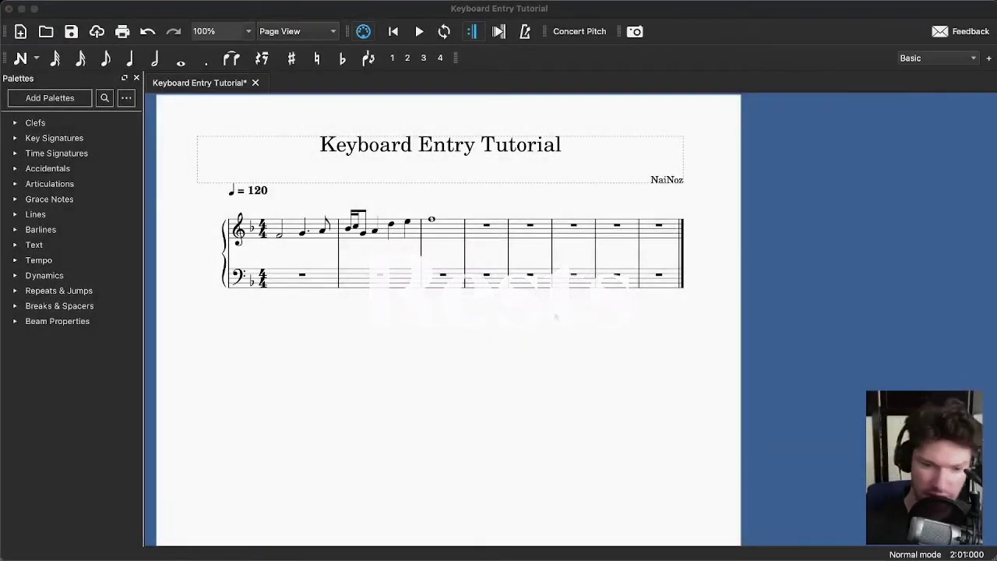
# - Replace the quarter note on beat 3 of measure 2 with a quarter rest
pyautogui.click(395, 225)
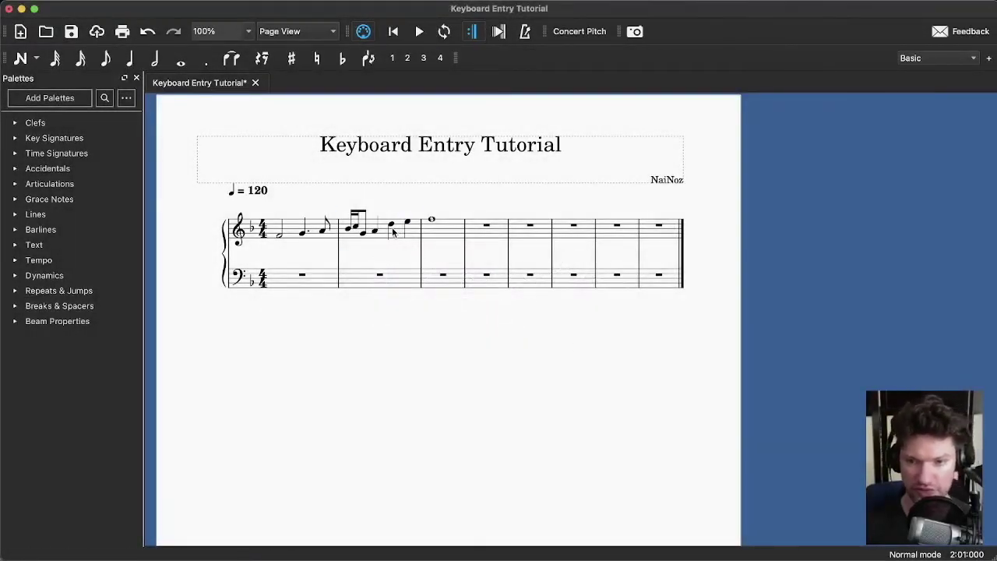
pyautogui.click(393, 232)
pyautogui.press('n')
pyautogui.press('0')
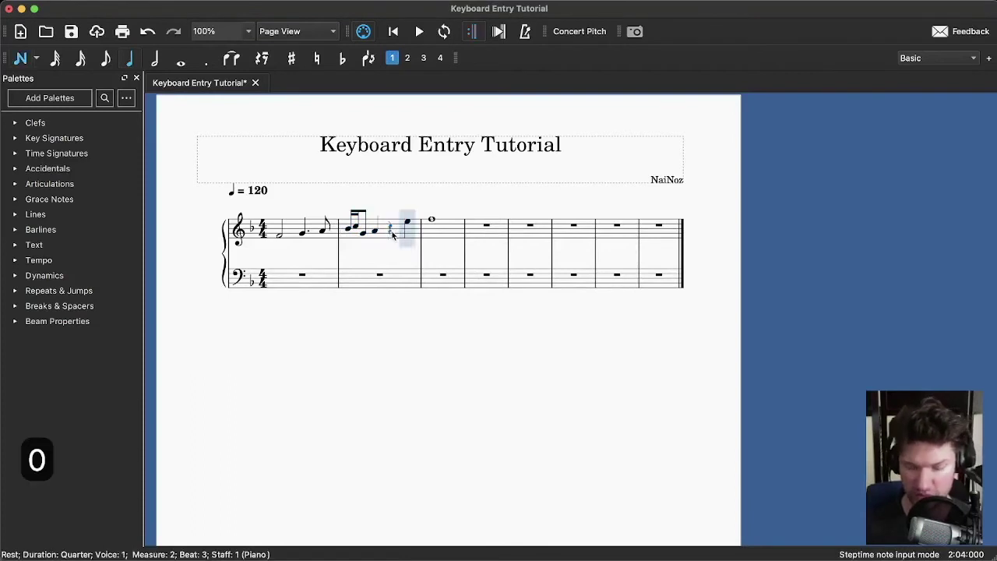
pyautogui.press('Escape')
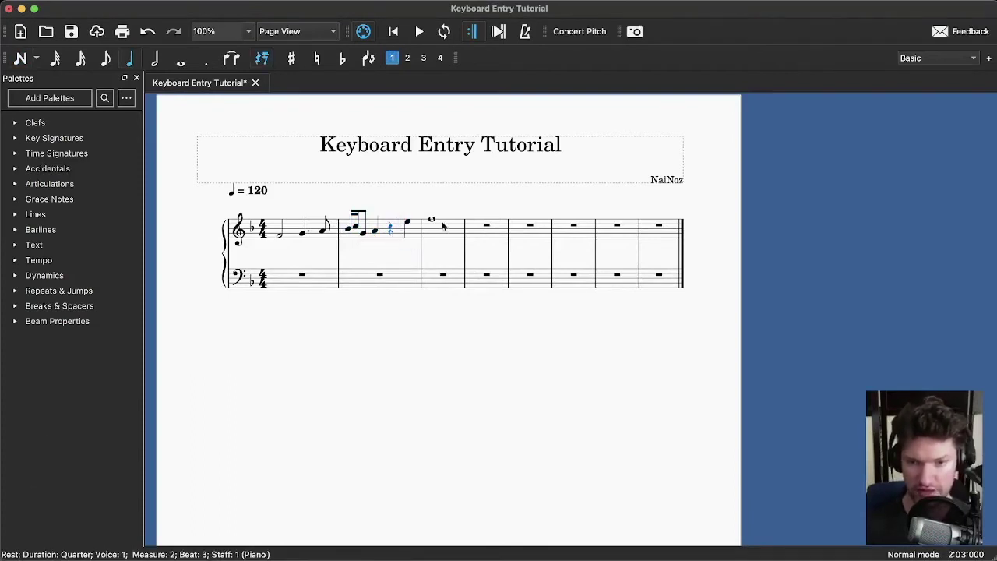
# - Start measure 4 with a dotted-quarter C5 followed by an eighth rest
pyautogui.click(482, 233)
pyautogui.press('n')
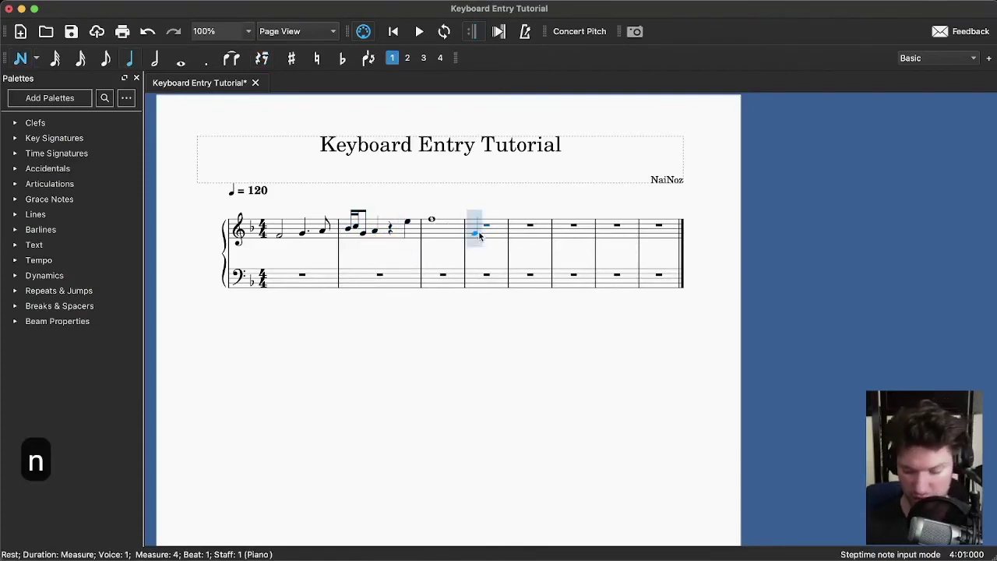
pyautogui.press('5')
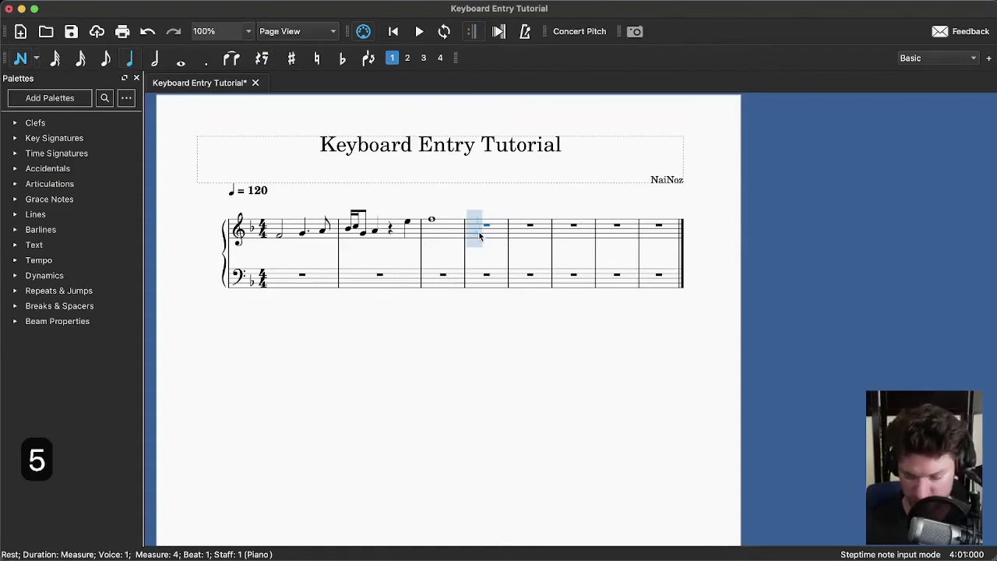
pyautogui.press('.')
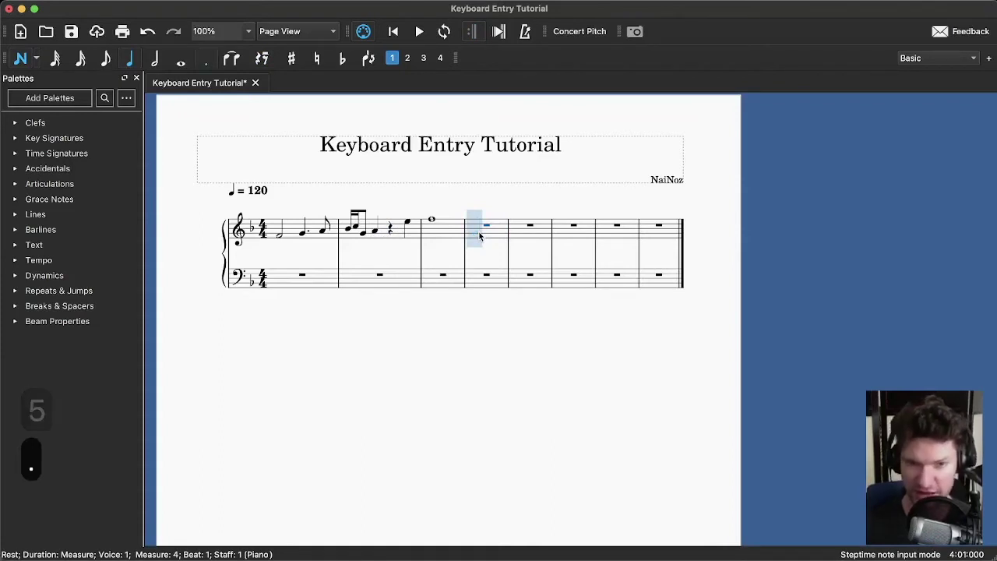
pyautogui.press('c')
pyautogui.press('4')
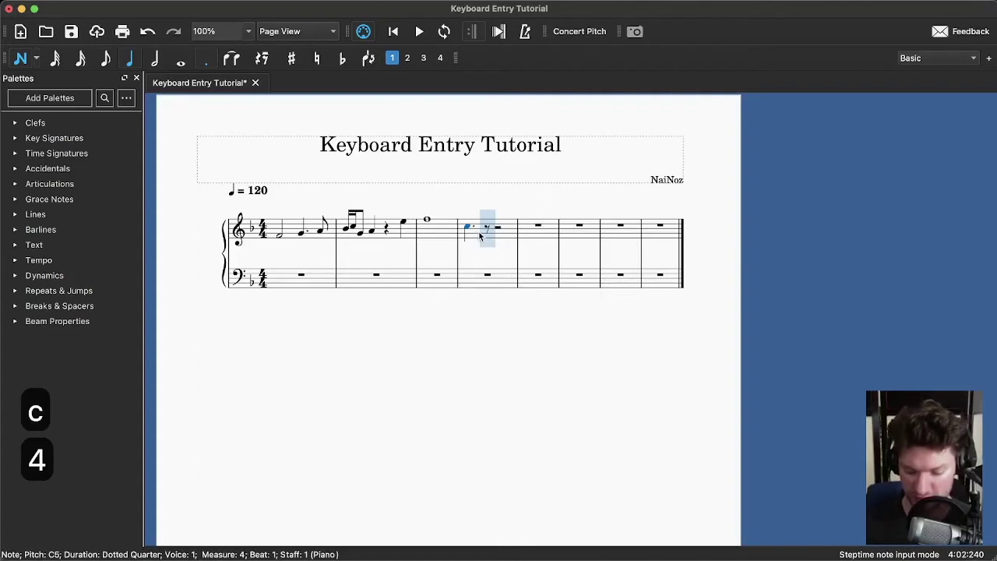
pyautogui.press('0')
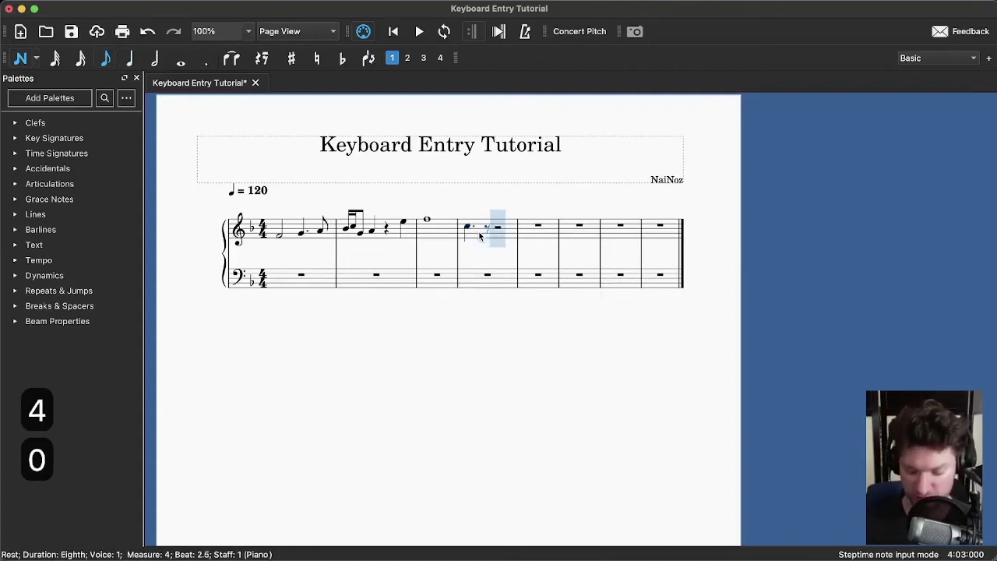
# - Add eighths E5, C5, A4, sixteenths G and E, and a quarter-note F4 opening measure 5
pyautogui.press('4')
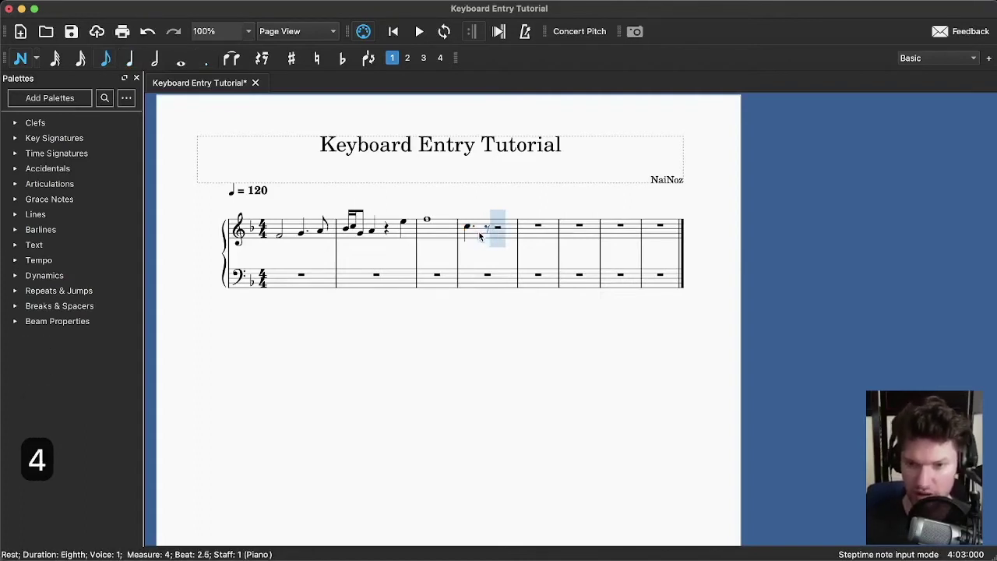
pyautogui.press('e')
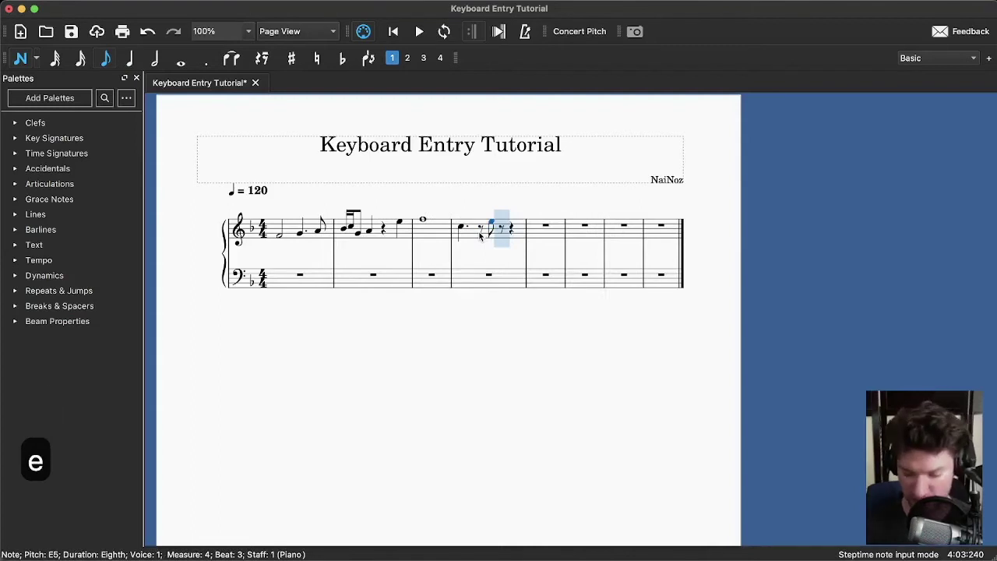
pyautogui.press('c')
pyautogui.press('a')
pyautogui.press('3')
pyautogui.press('g')
pyautogui.press('e')
pyautogui.press('5')
pyautogui.press('f')
pyautogui.press('Escape')
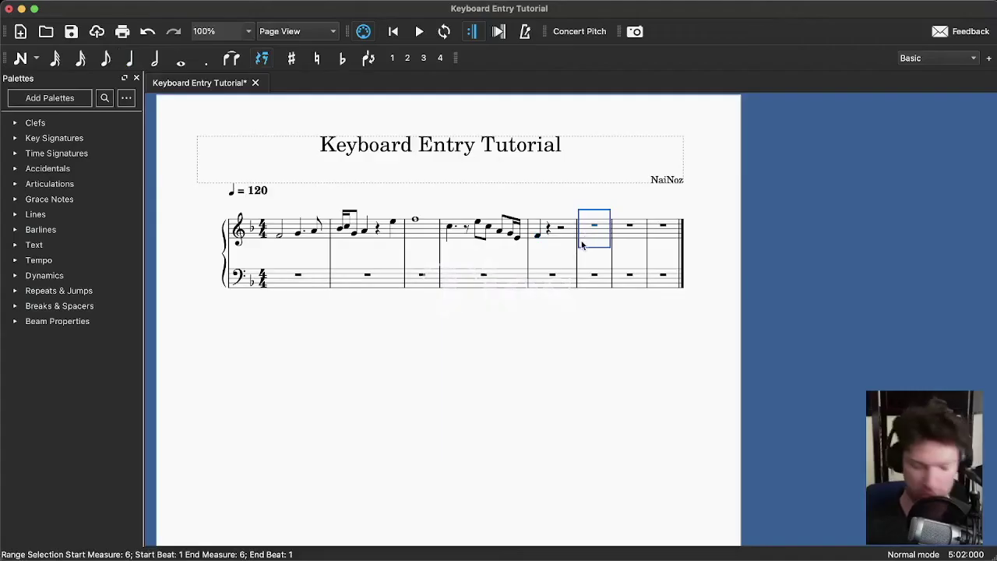
pyautogui.press('n')
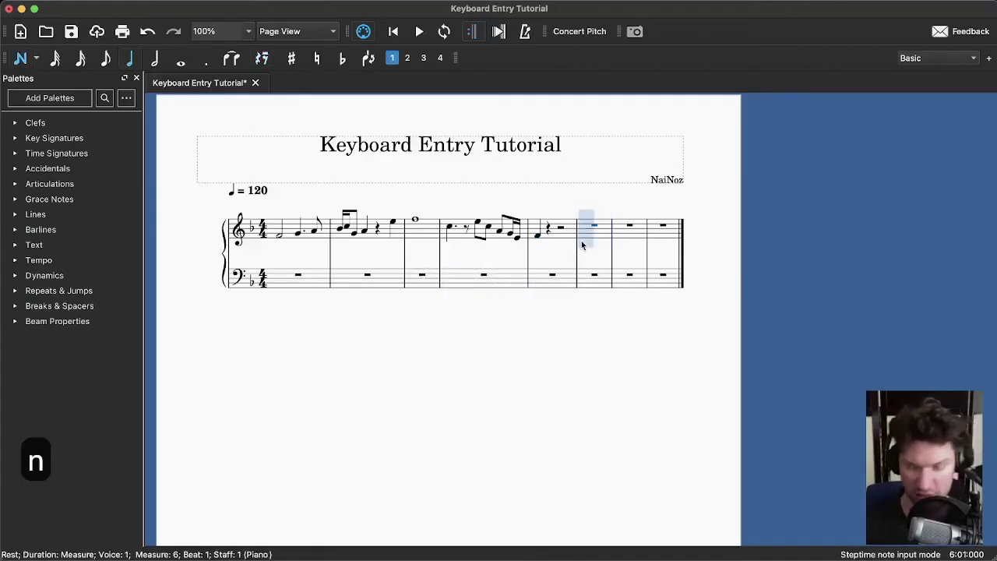
# - Enter a dotted-quarter F4 and an eighth A4 tied to another eighth in measure 6
pyautogui.press('5')
pyautogui.press('.')
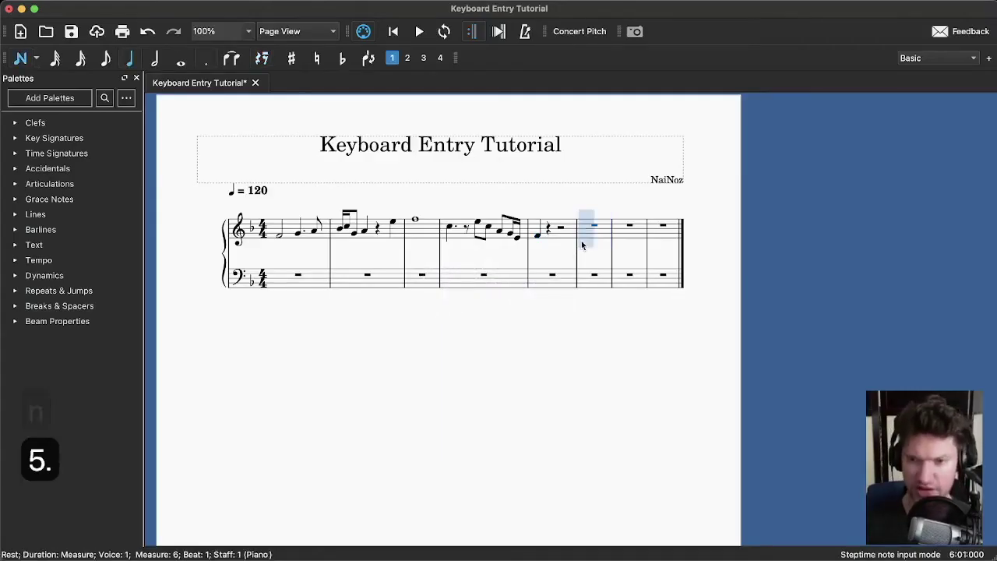
pyautogui.press('f')
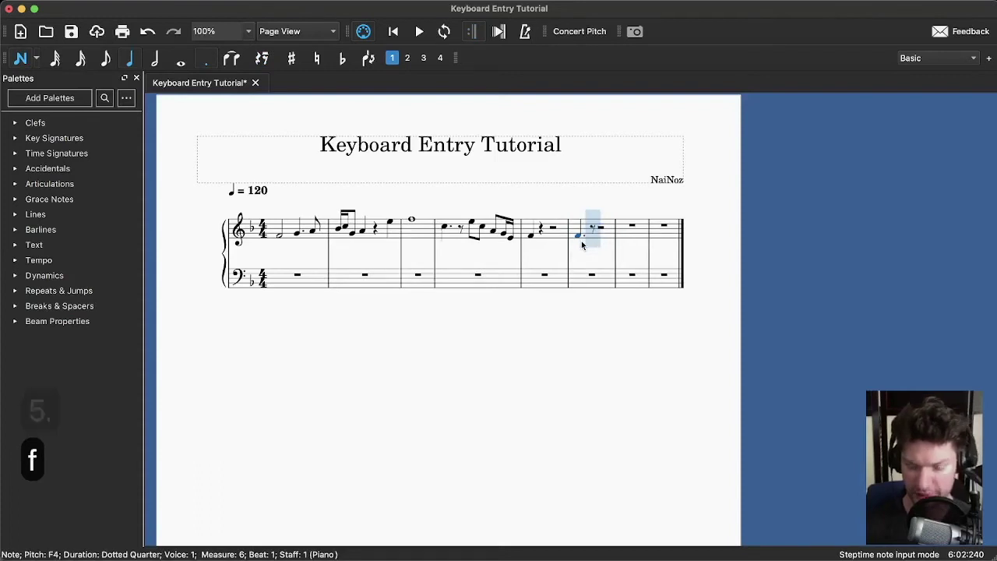
pyautogui.press('4')
pyautogui.press('a')
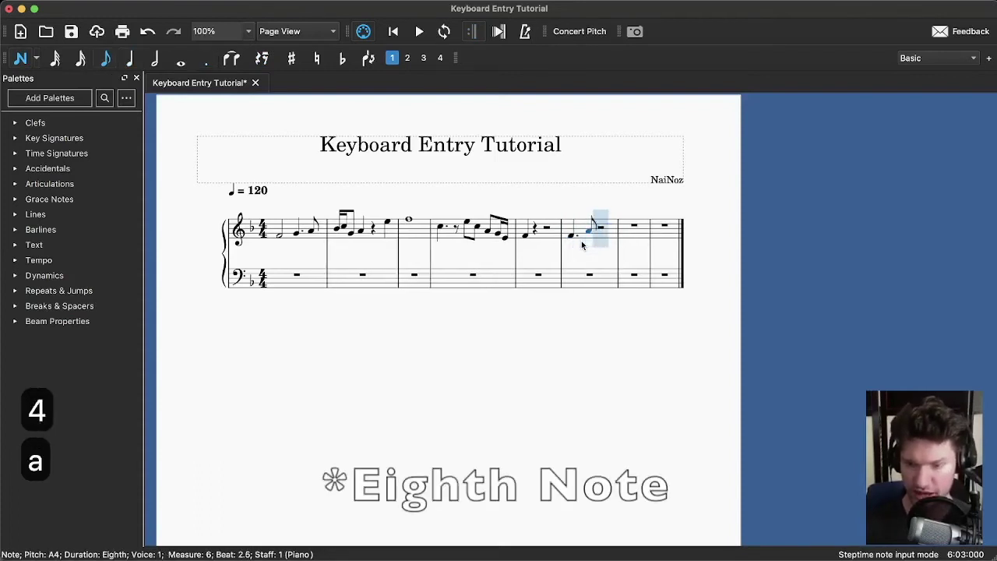
pyautogui.press('5')
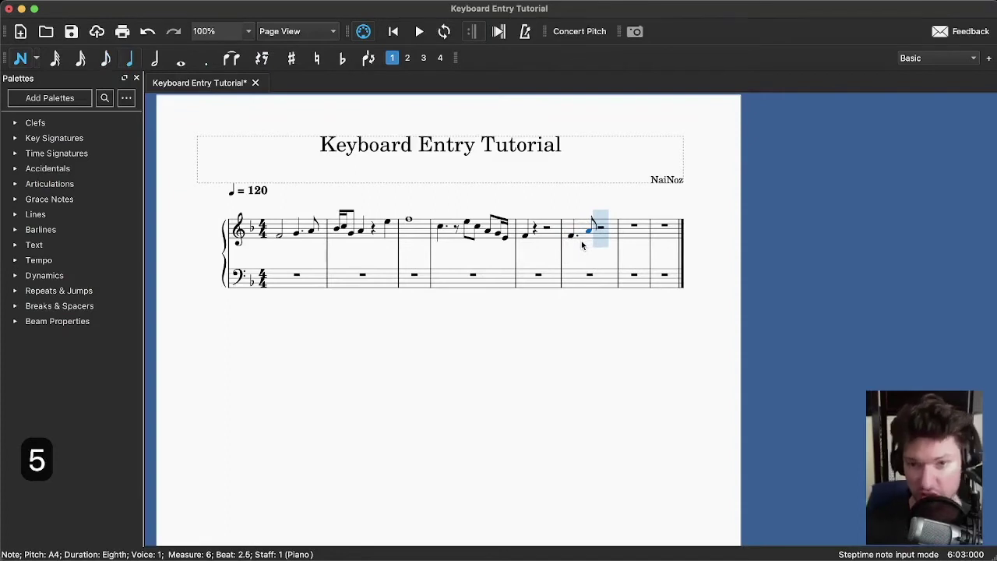
pyautogui.press('4')
pyautogui.press('+')
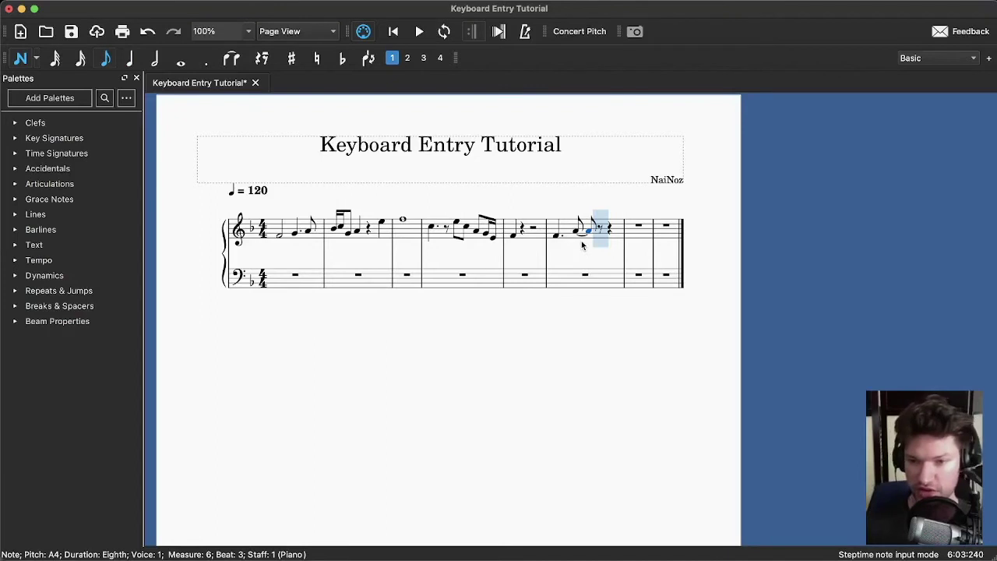
# - Add an eighth D5 and a quarter F5 tied into a whole-note F5 in measure 7
pyautogui.press('4')
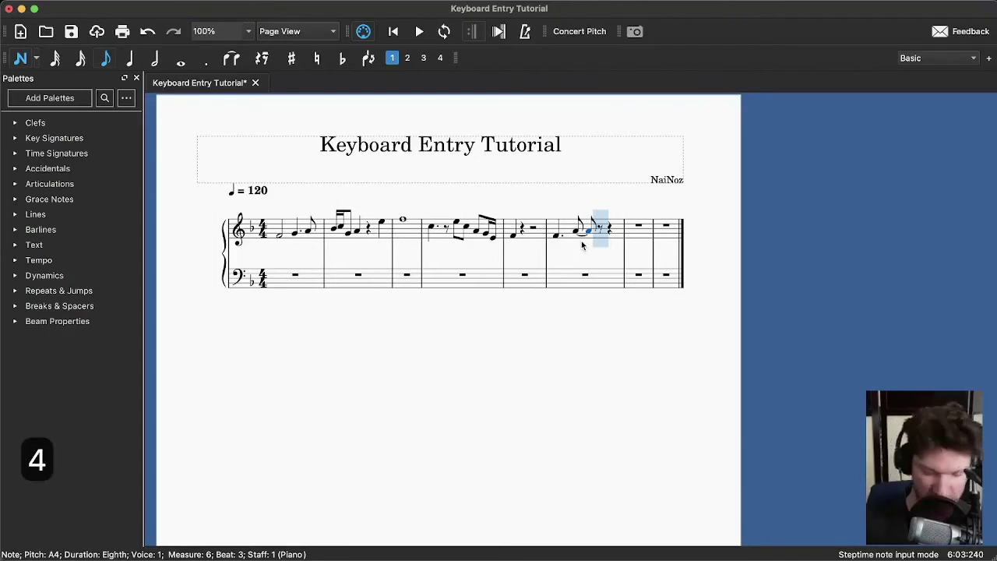
pyautogui.press('d')
pyautogui.press('5')
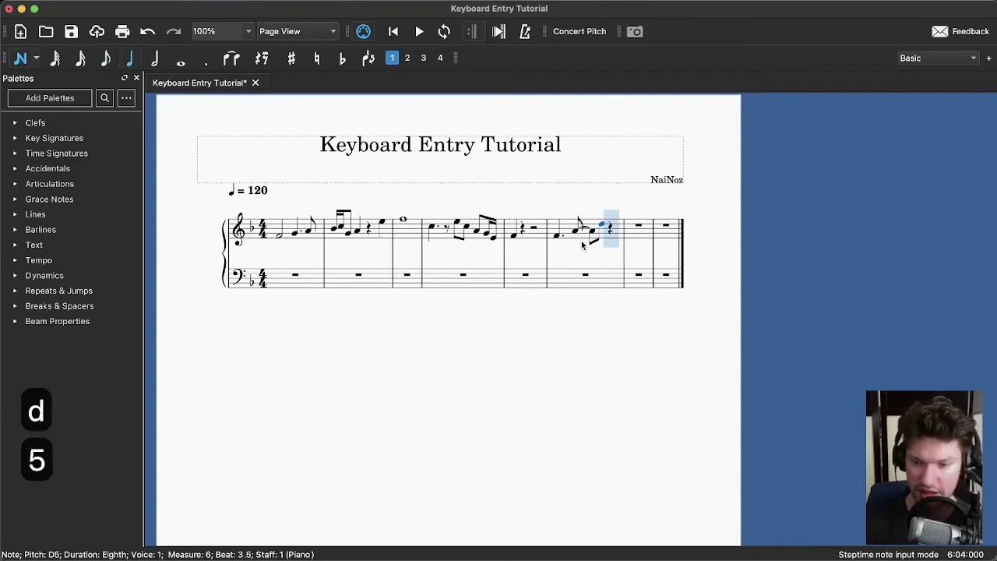
pyautogui.press('f')
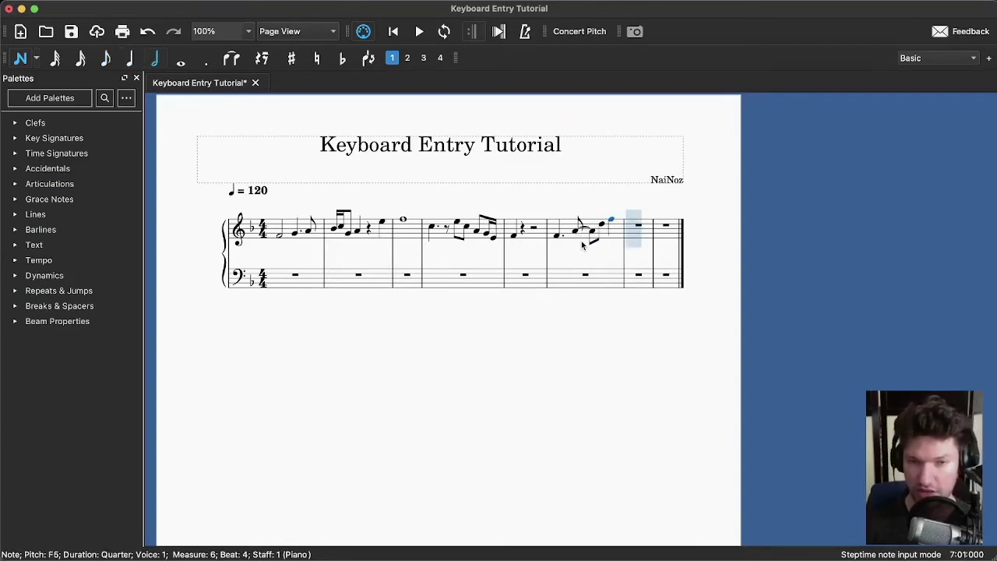
pyautogui.press('7')
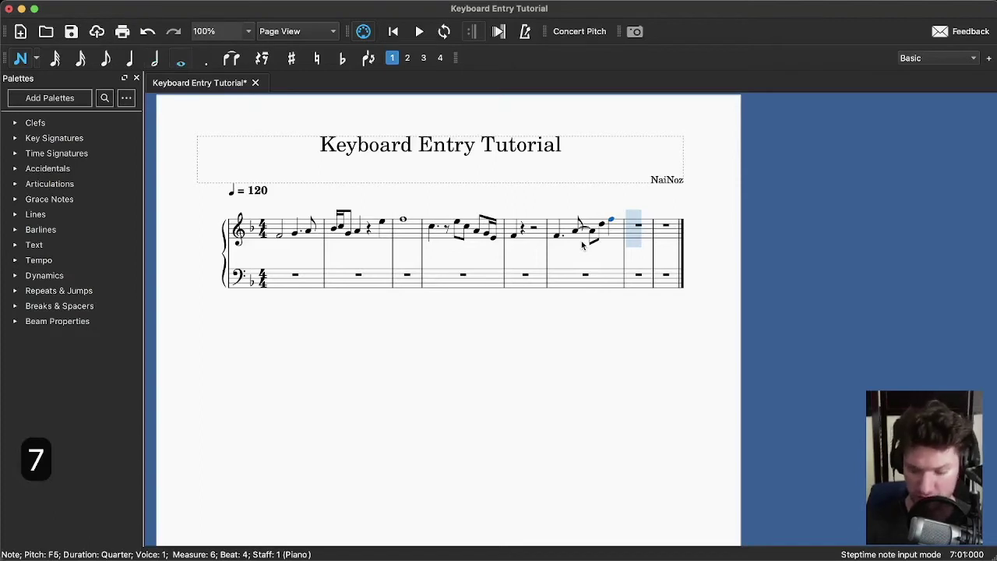
pyautogui.press('+')
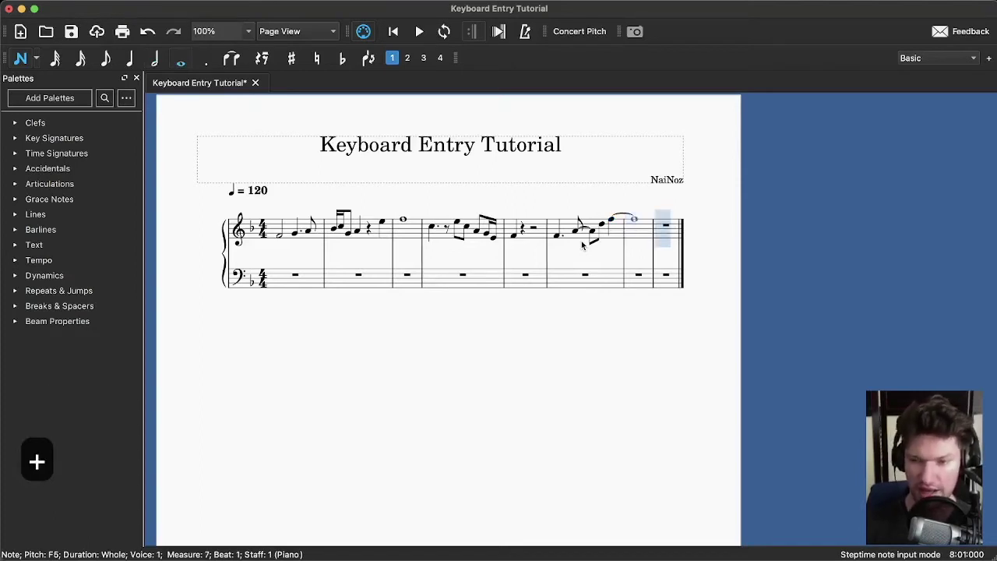
pyautogui.press('Escape')
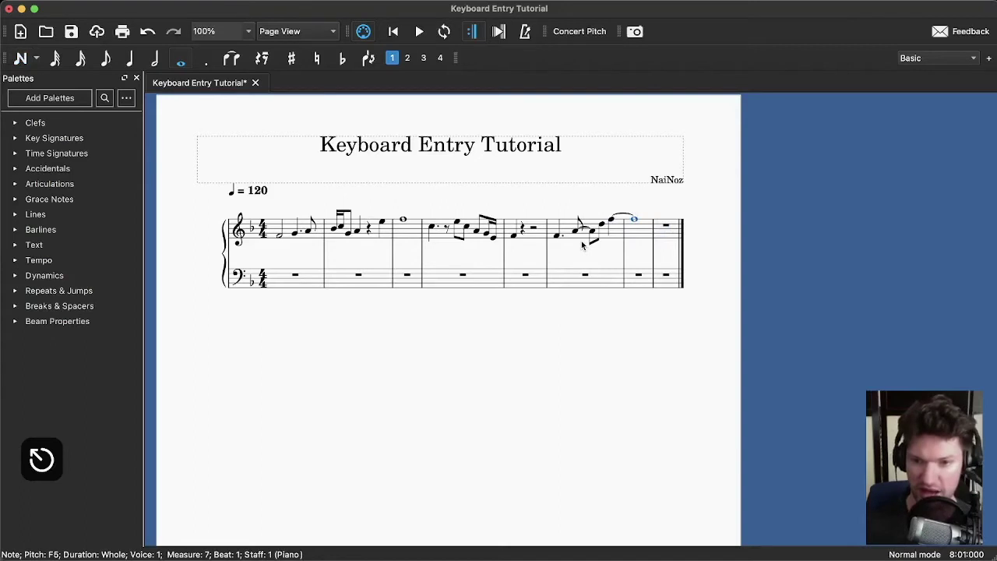
# - Slur the notes from the measure 1 A4 eighth through beat 2 of measure 2
pyautogui.click(309, 232)
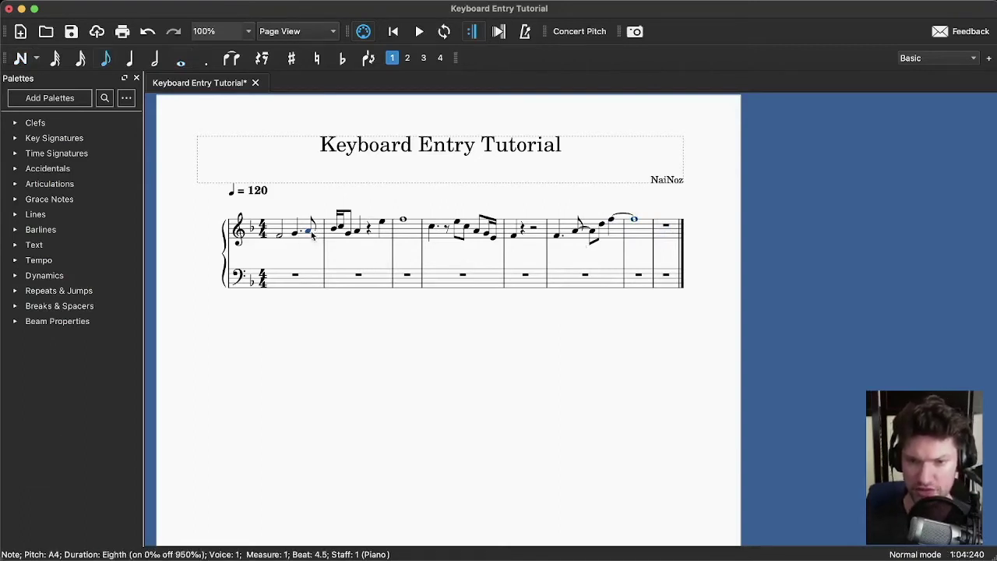
pyautogui.keyDown('shift'); pyautogui.click(357, 237); pyautogui.keyUp('shift')
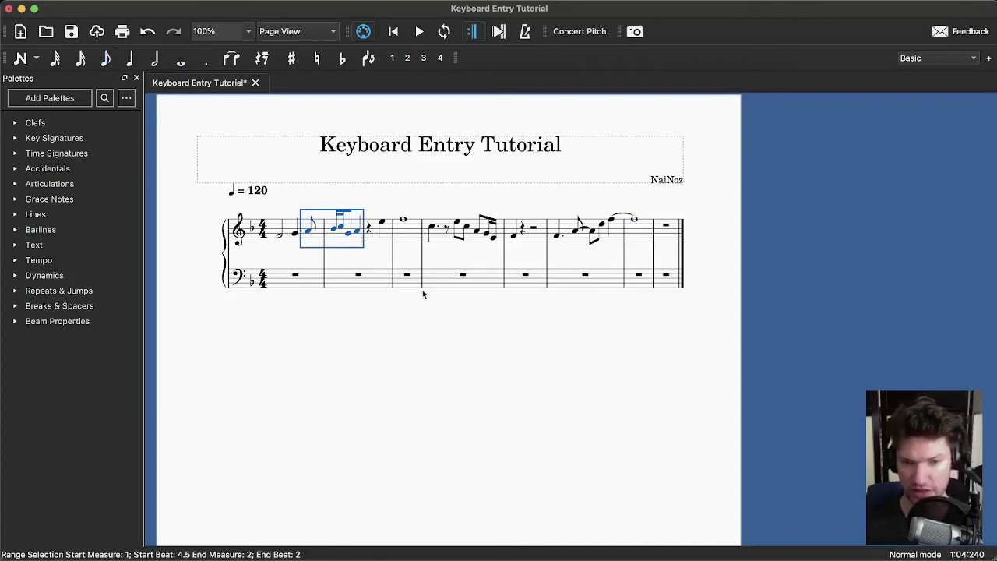
pyautogui.press('s')
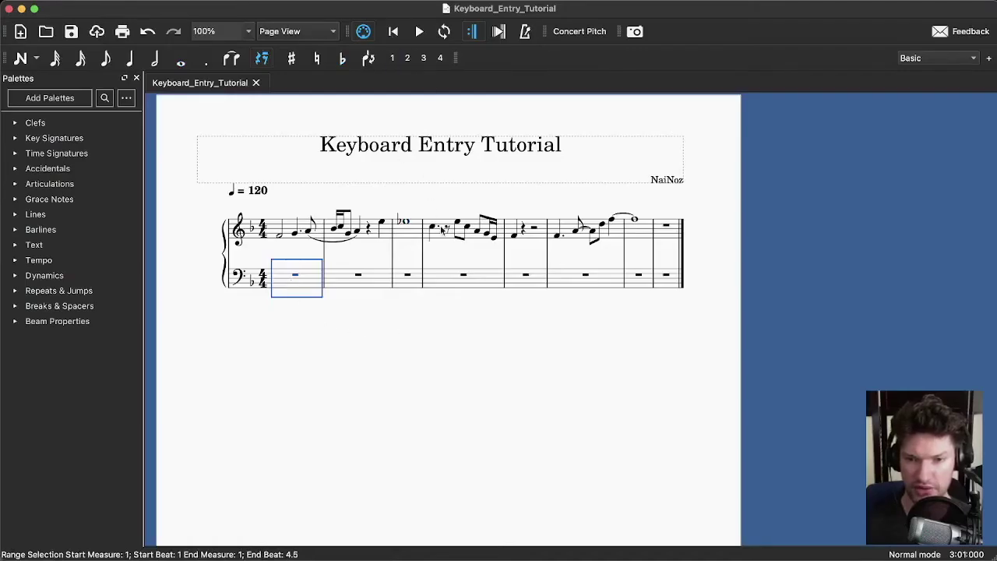
# - Enter a whole-note F2 in bass measure 1 and tie further F whole notes after it with +
pyautogui.press('n')
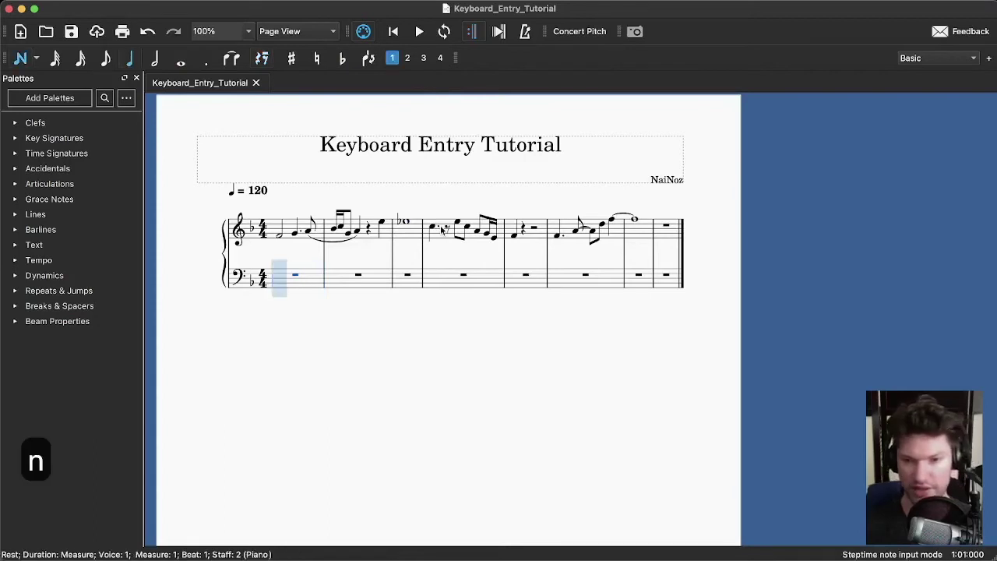
pyautogui.press('7')
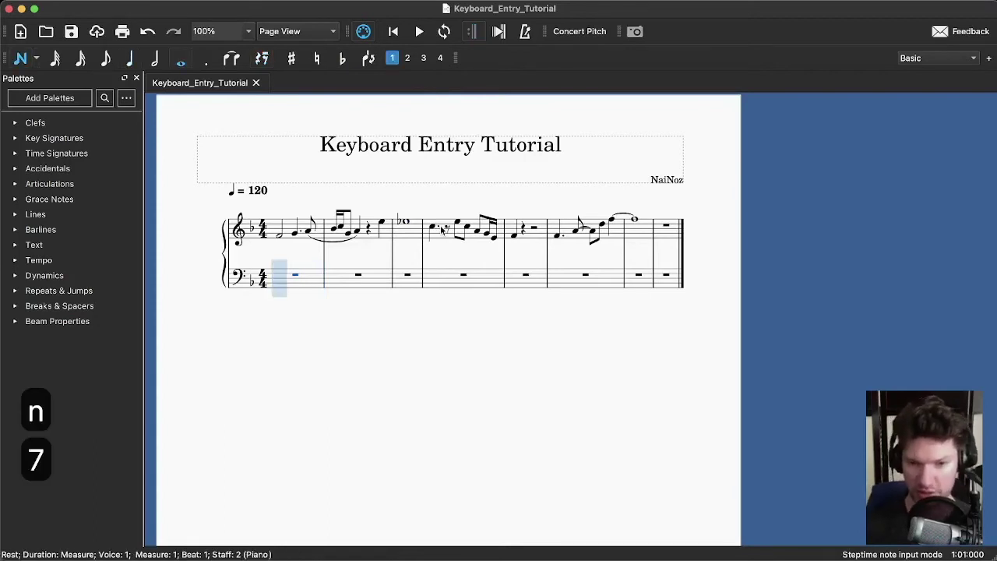
pyautogui.press('f')
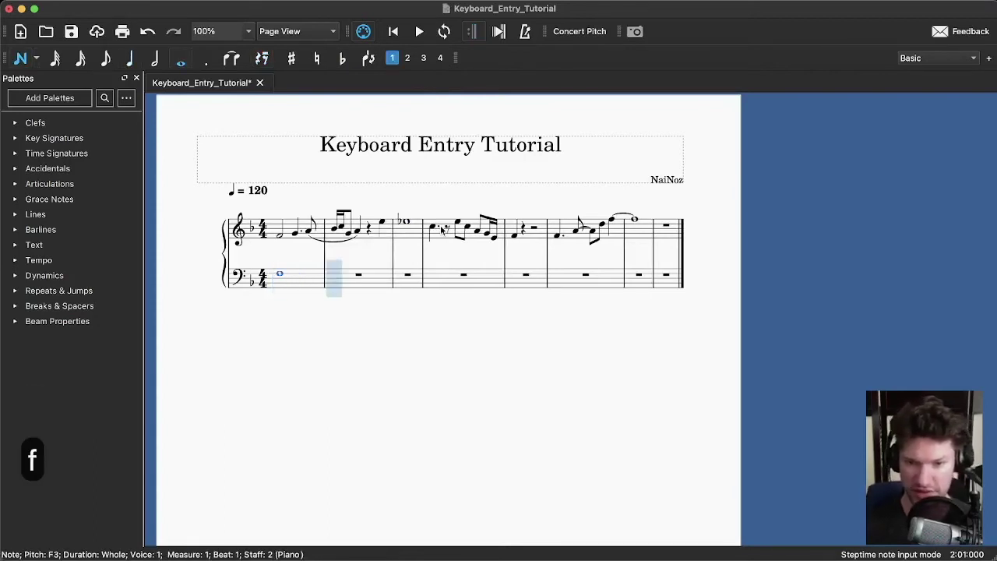
pyautogui.press('super+Down')
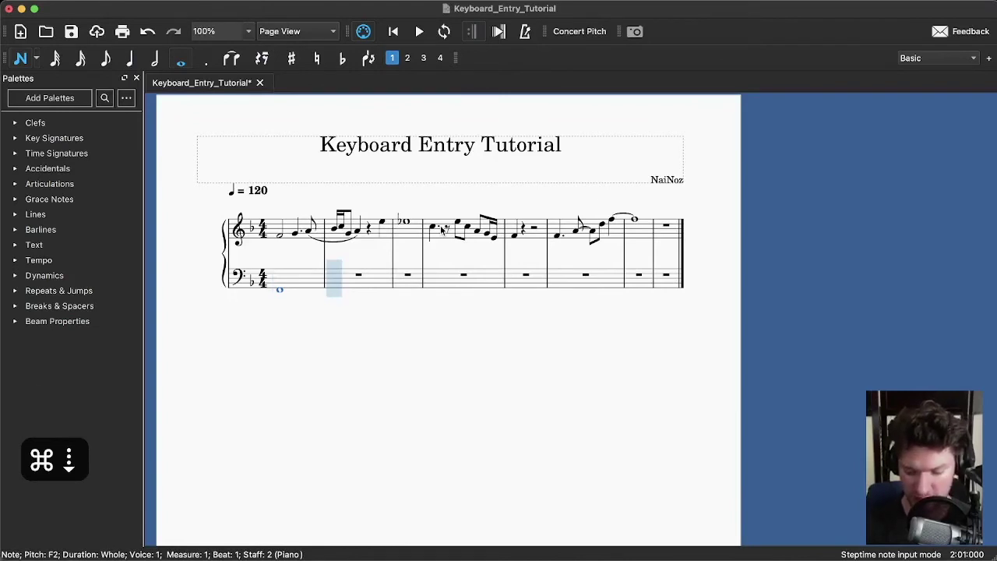
pyautogui.press('7')
pyautogui.press('+')
pyautogui.press('+')
pyautogui.press('+')
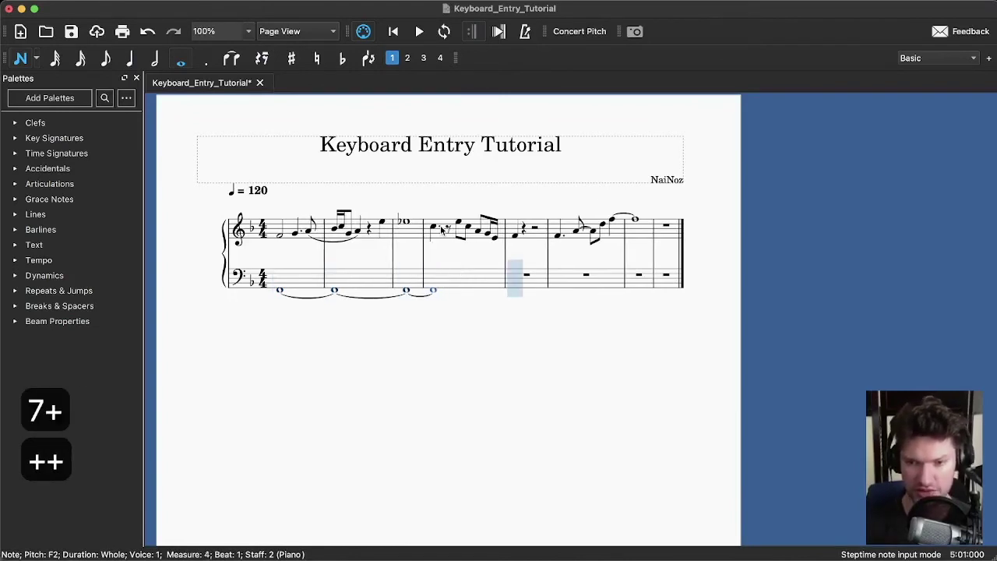
pyautogui.press('+')
pyautogui.press('+')
pyautogui.press('+')
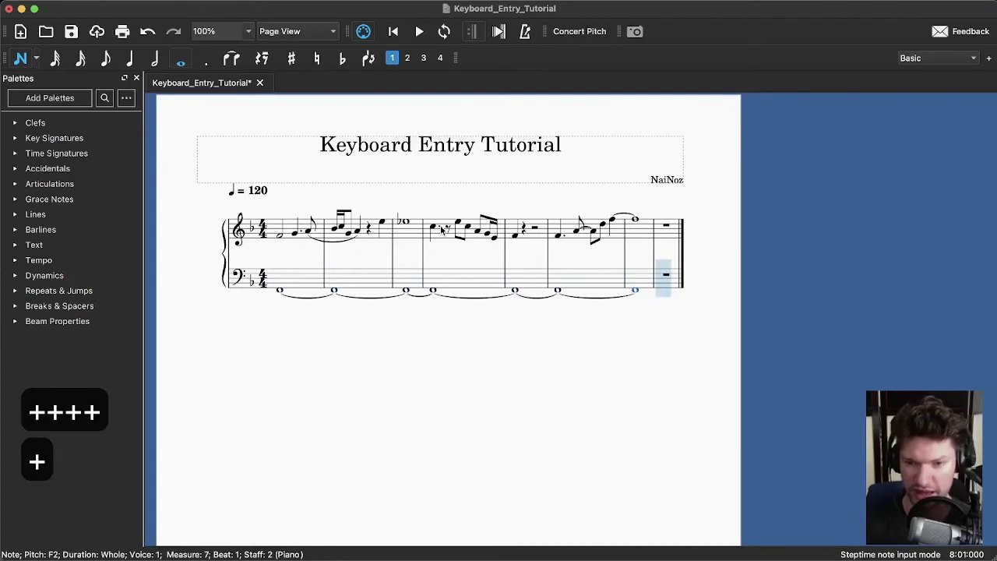
pyautogui.press('Escape')
pyautogui.click(303, 286)
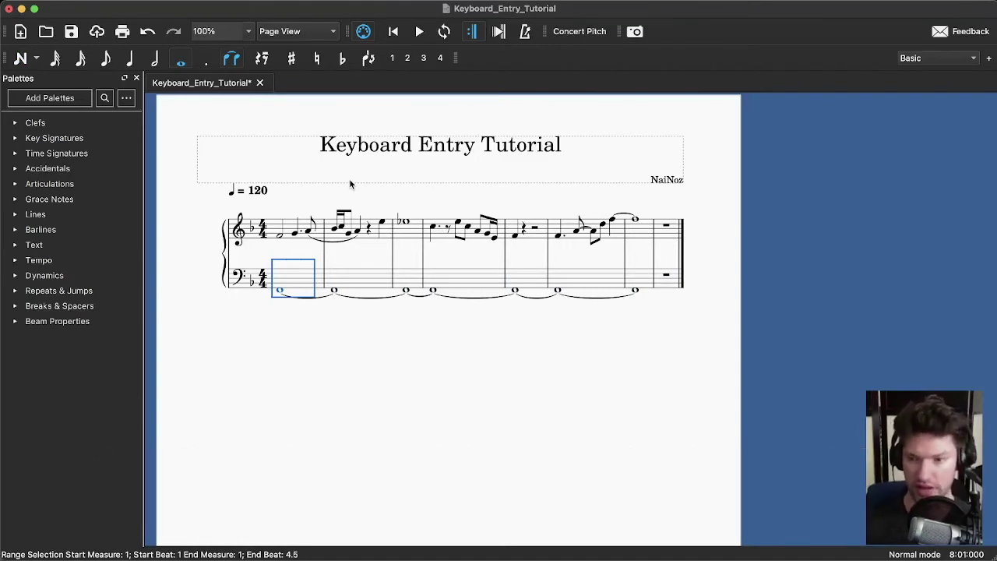
# - Start voice-2 note input in bass measure 1 and enter eighth-note A and C
pyautogui.click(409, 60)
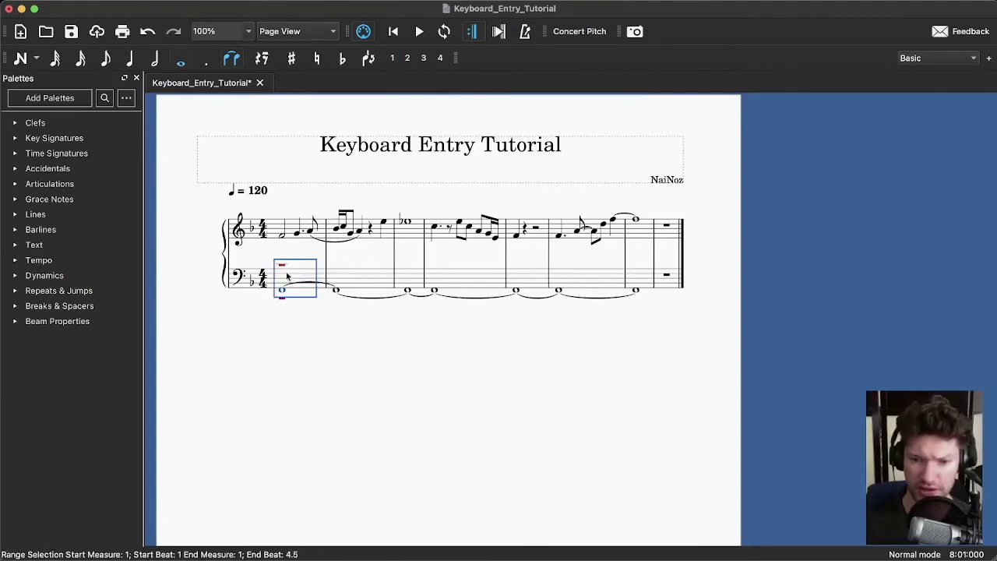
pyautogui.press('n')
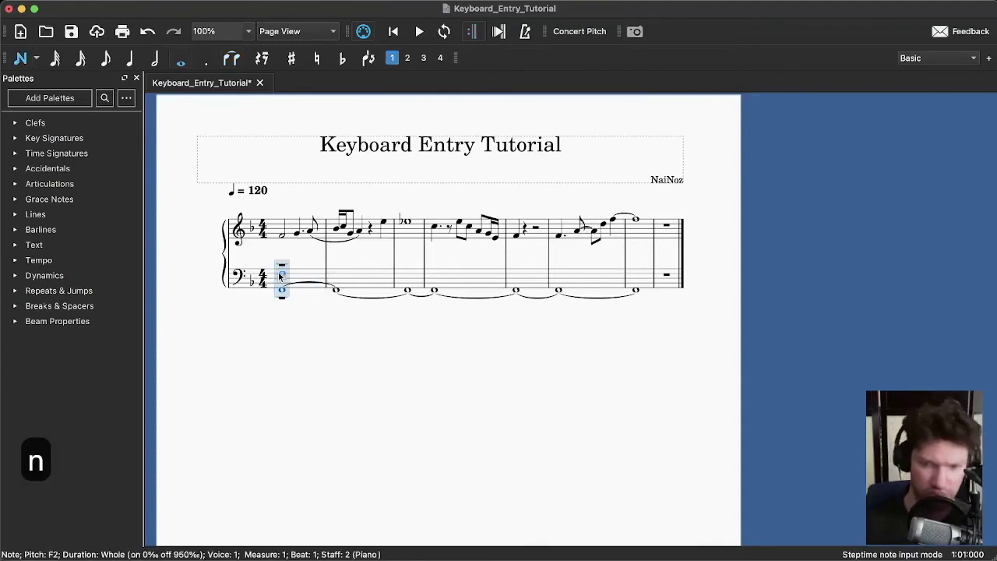
pyautogui.click(409, 60)
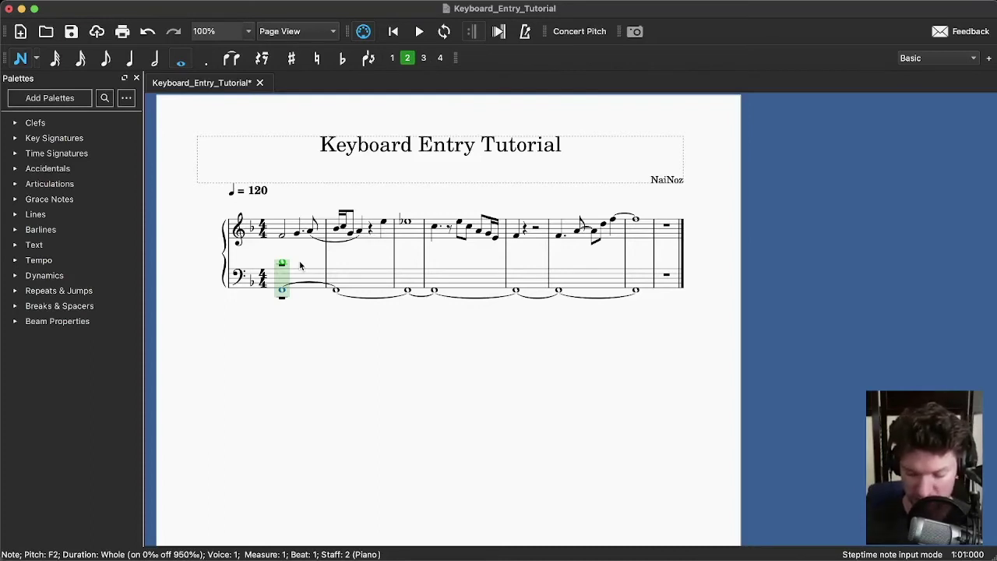
pyautogui.press('4')
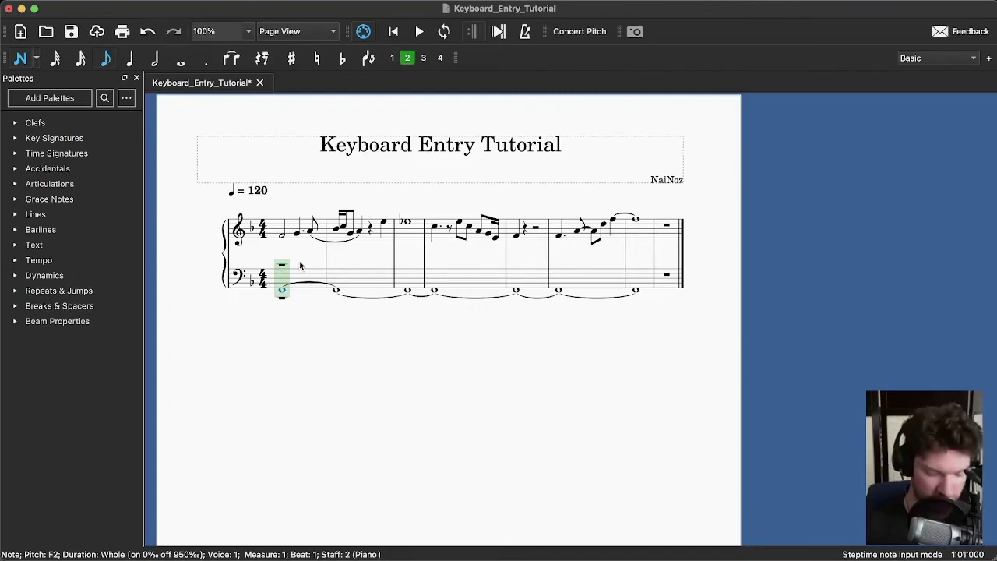
pyautogui.press('a')
pyautogui.press('c')
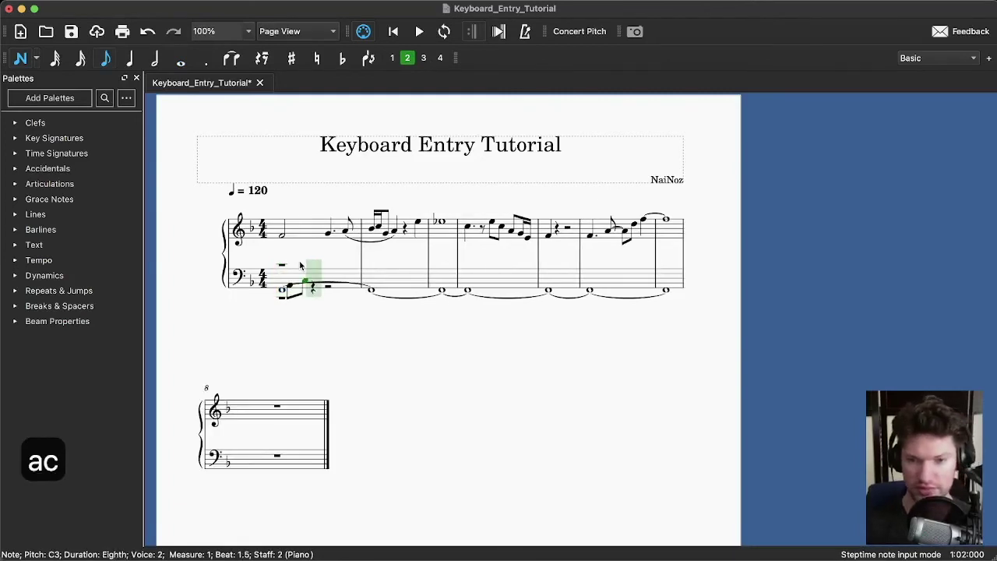
# - Continue the alternating A–C voice-2 eighths through bass measures 1 and 2
pyautogui.press('Left')
pyautogui.press('Right')
pyautogui.press('Right')
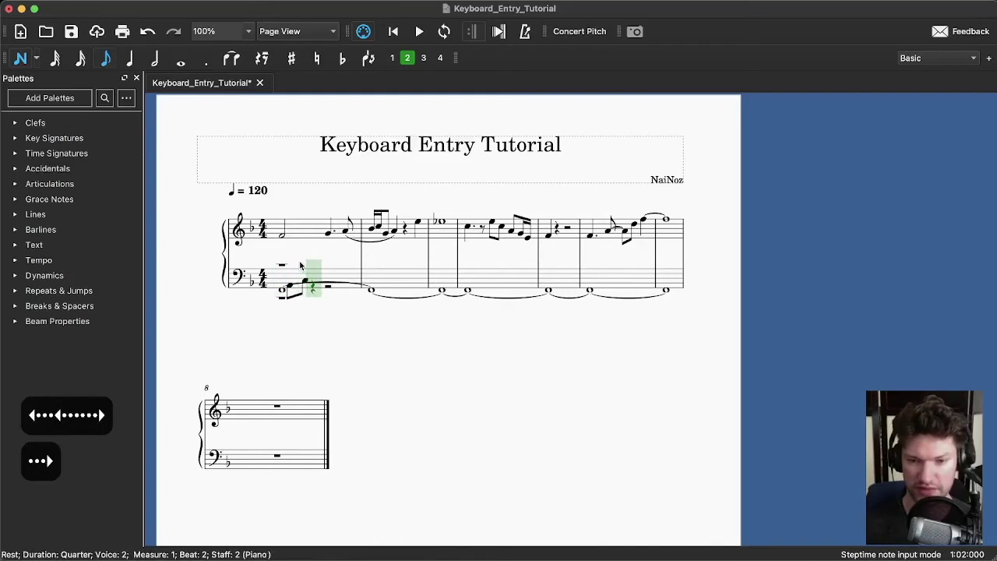
pyautogui.press('a')
pyautogui.press('c')
pyautogui.press('a')
pyautogui.press('c')
pyautogui.press('a')
pyautogui.press('c')
pyautogui.press('a')
pyautogui.press('c')
pyautogui.press('a')
pyautogui.press('c')
pyautogui.press('a')
pyautogui.press('c')
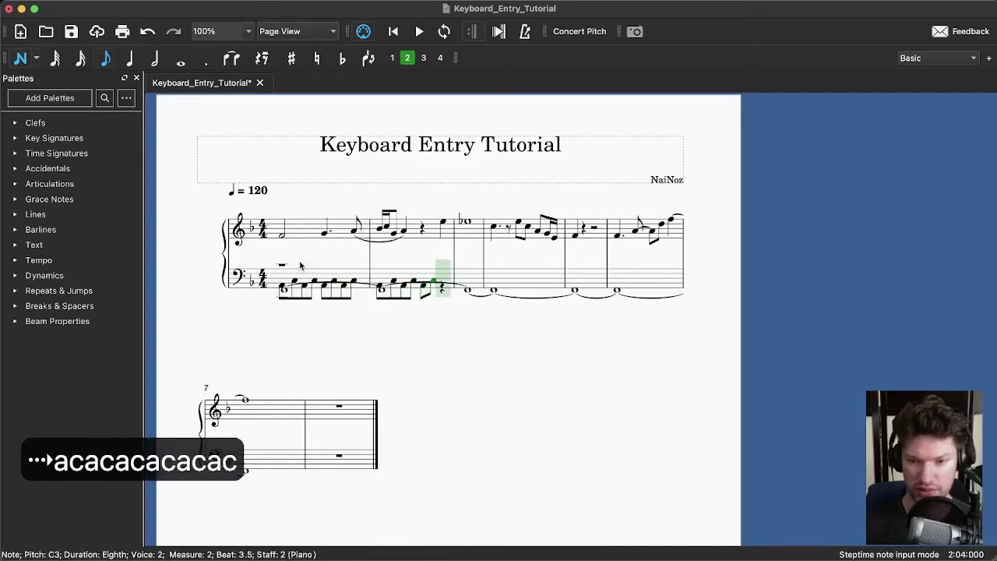
# - Extend the A–C eighth pattern through measure 3 and select bass measures 1–3
pyautogui.press('a')
pyautogui.press('c')
pyautogui.press('a')
pyautogui.press('c')
pyautogui.press('a')
pyautogui.press('c')
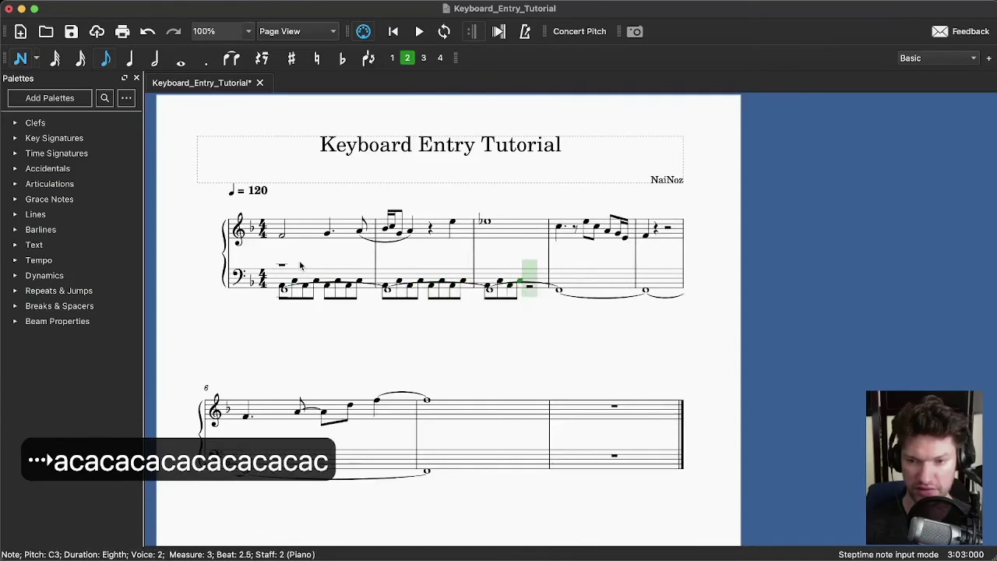
pyautogui.press('a')
pyautogui.press('c')
pyautogui.press('a')
pyautogui.press('c')
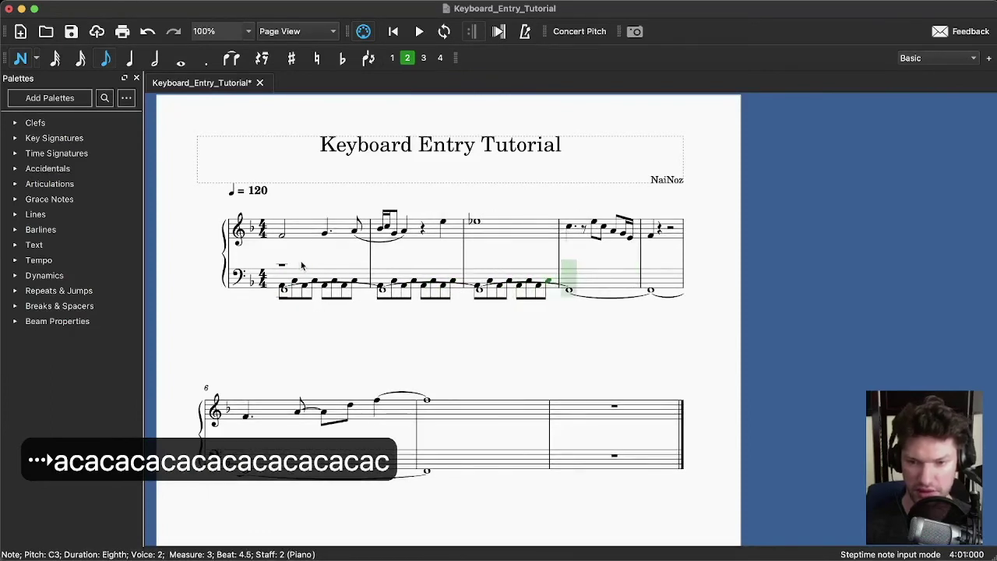
pyautogui.press('Escape')
pyautogui.keyDown('shift'); pyautogui.click(284, 288); pyautogui.keyUp('shift')
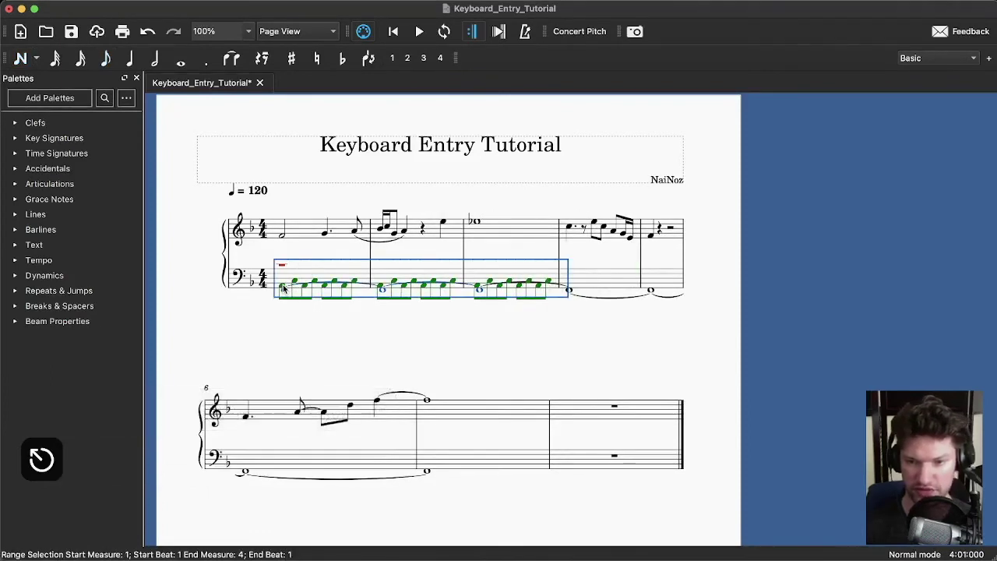
# - Raise the selected bass notes an octave, then lower the whole notes back to F2
pyautogui.press('super+Up')
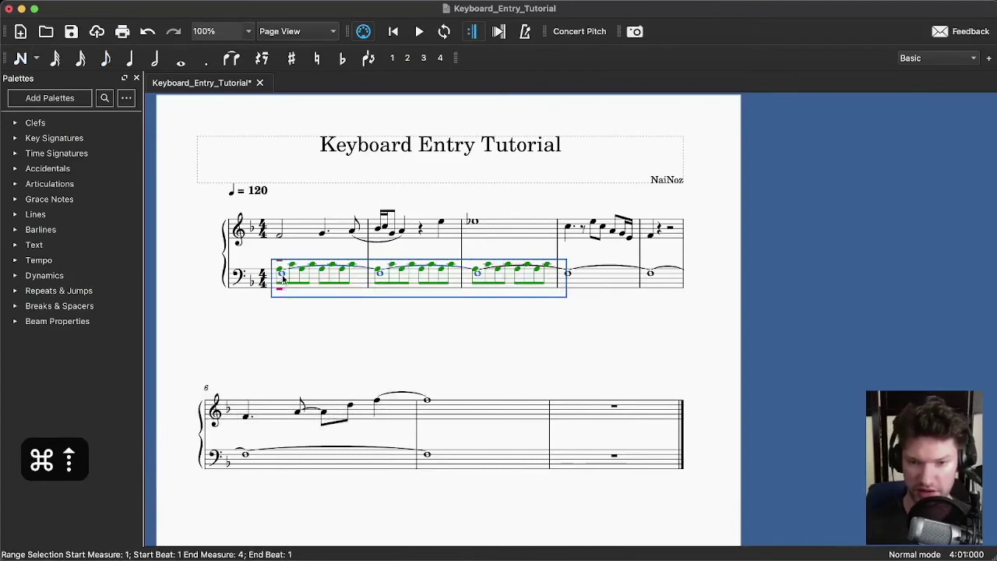
pyautogui.click(286, 280)
pyautogui.press('super+Down')
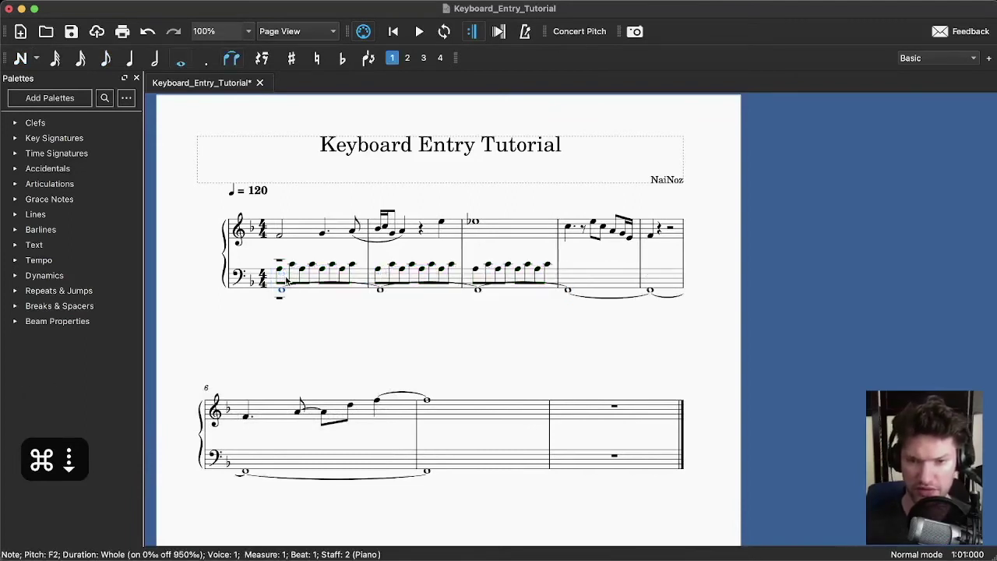
# - Select the bass ties across measures 1–4, and briefly open and close Preferences
pyautogui.click(557, 287)
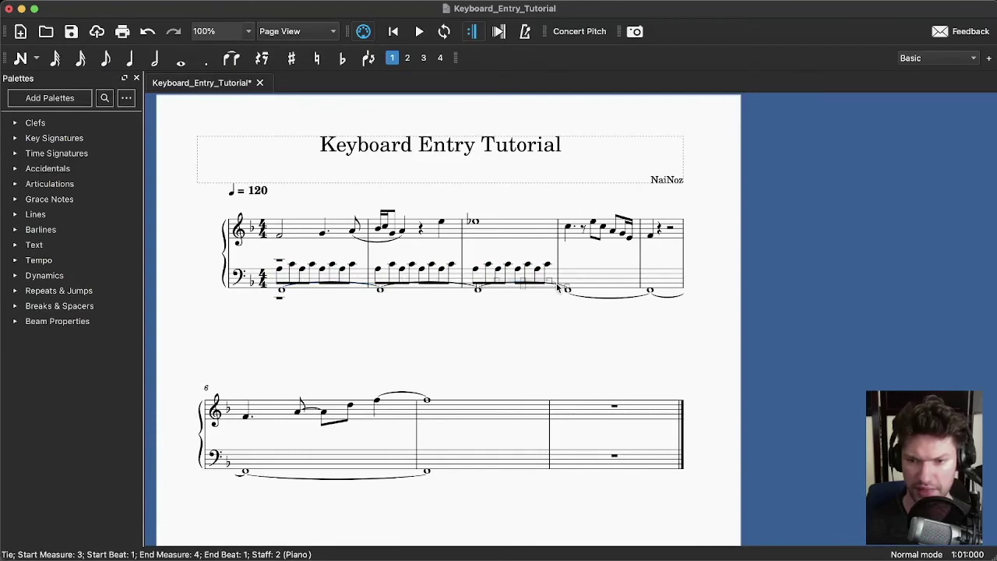
pyautogui.click(459, 284)
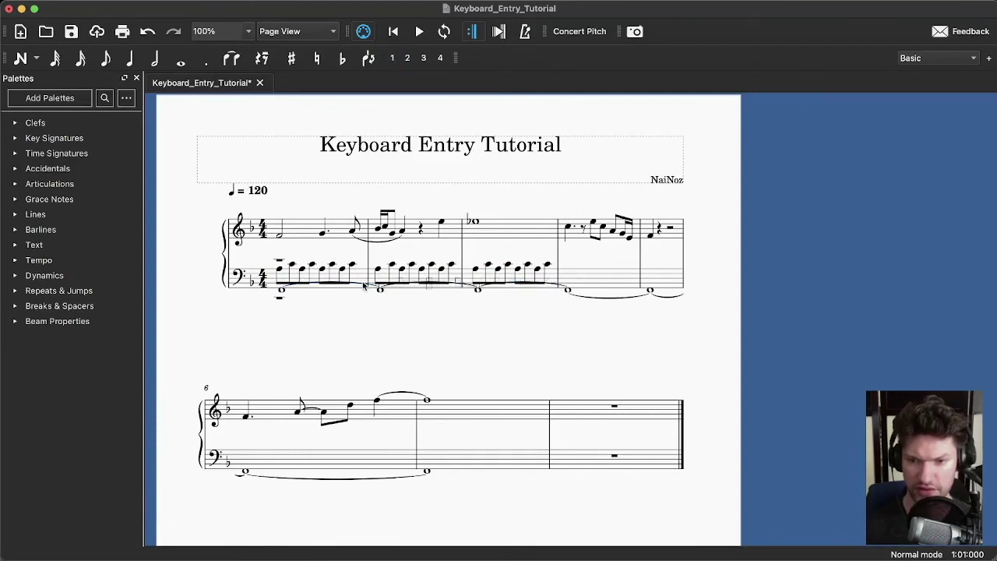
pyautogui.click(369, 287)
pyautogui.keyDown('super'); pyautogui.click(461, 289); pyautogui.keyUp('super')
pyautogui.scroll(3, 461, 289)
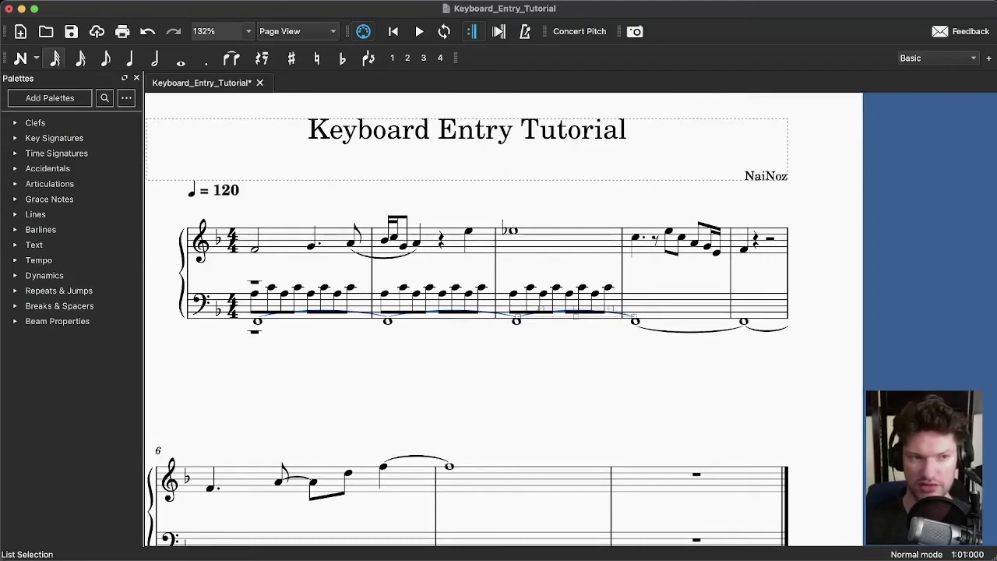
pyautogui.press('super+comma')
pyautogui.press('Escape')
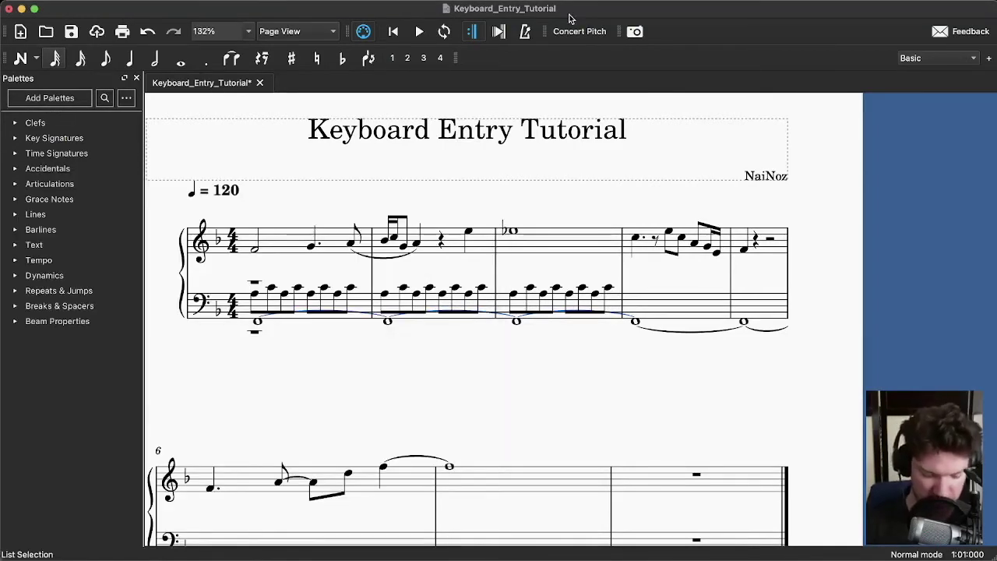
pyautogui.press('super+comma')
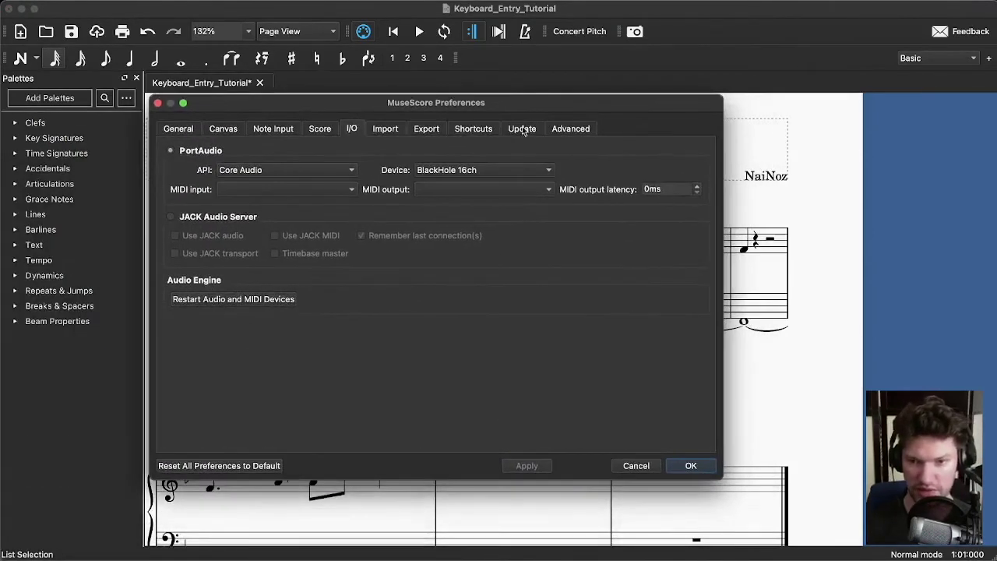
pyautogui.click(473, 128)
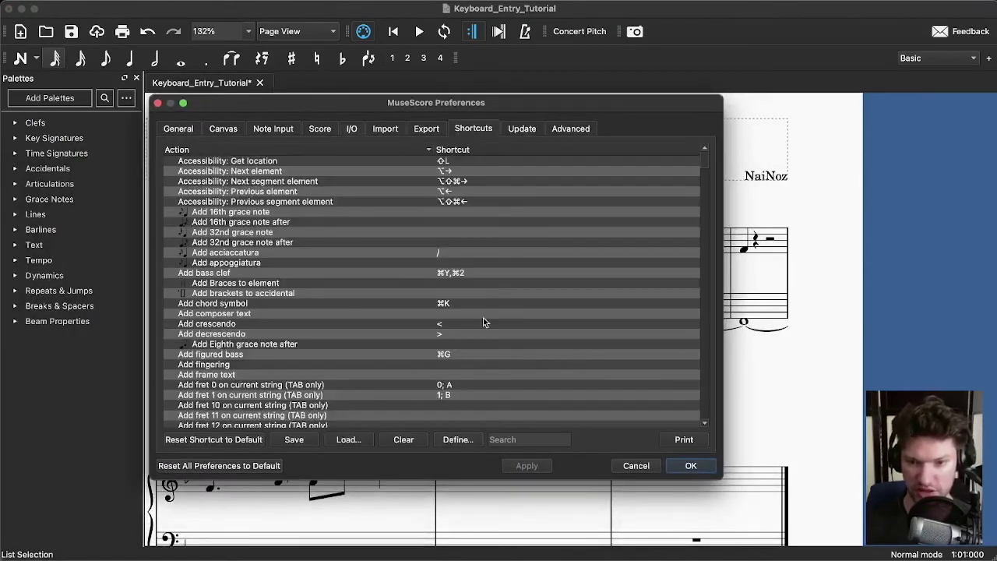
pyautogui.click(511, 439)
pyautogui.write('di')
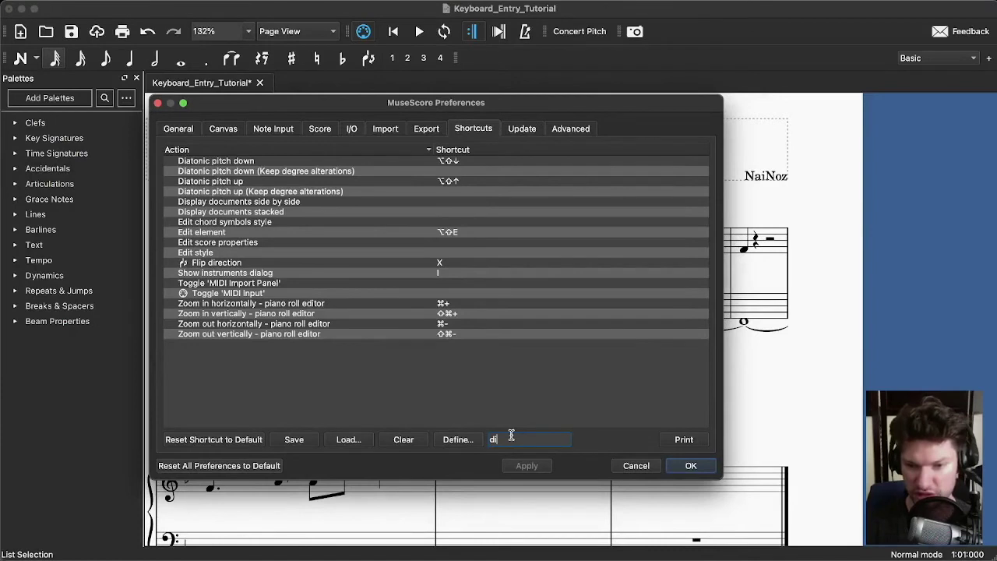
pyautogui.write('re')
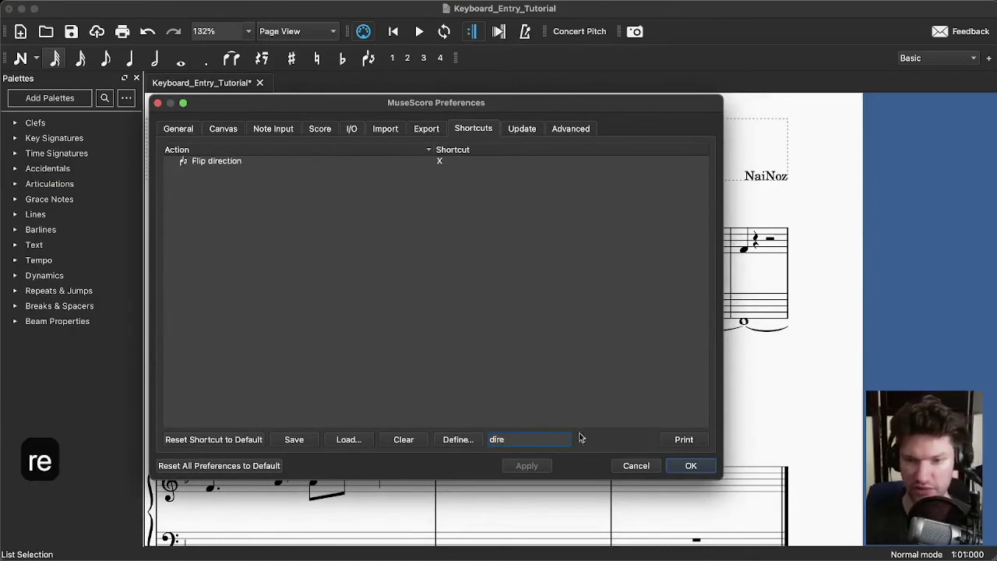
pyautogui.click(653, 466)
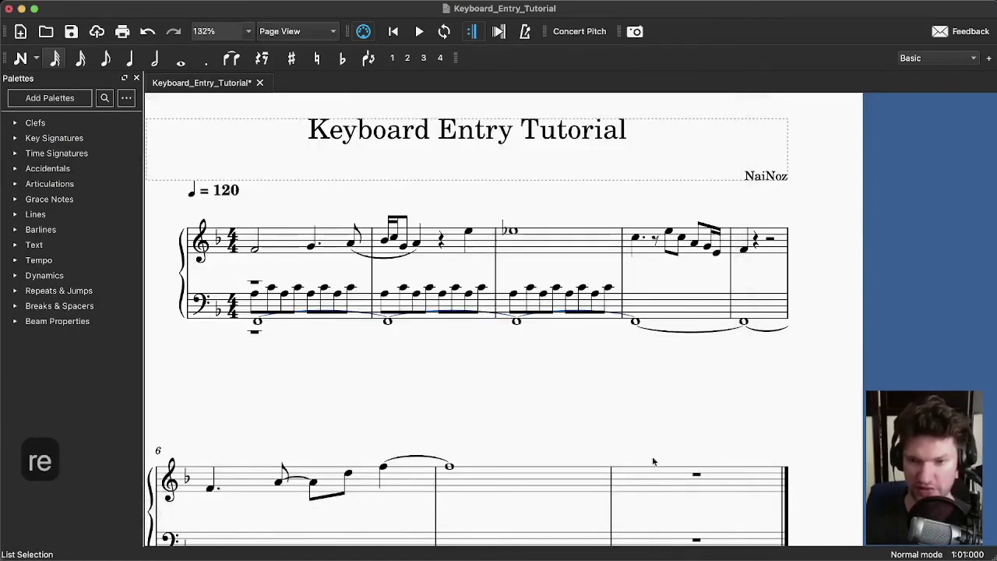
pyautogui.click(515, 321)
# - Select the bass whole notes, undo stray edits, and flip their ties below with X
pyautogui.keyDown('shift'); pyautogui.click(389, 322); pyautogui.keyUp('shift')
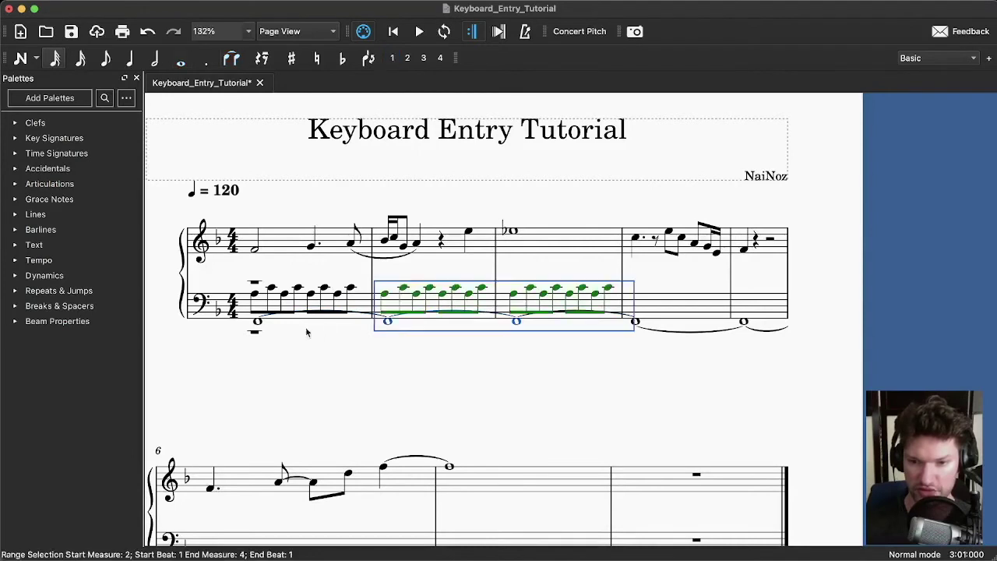
pyautogui.press('Left')
pyautogui.keyDown('ctrl'); pyautogui.click(388, 322); pyautogui.keyUp('ctrl')
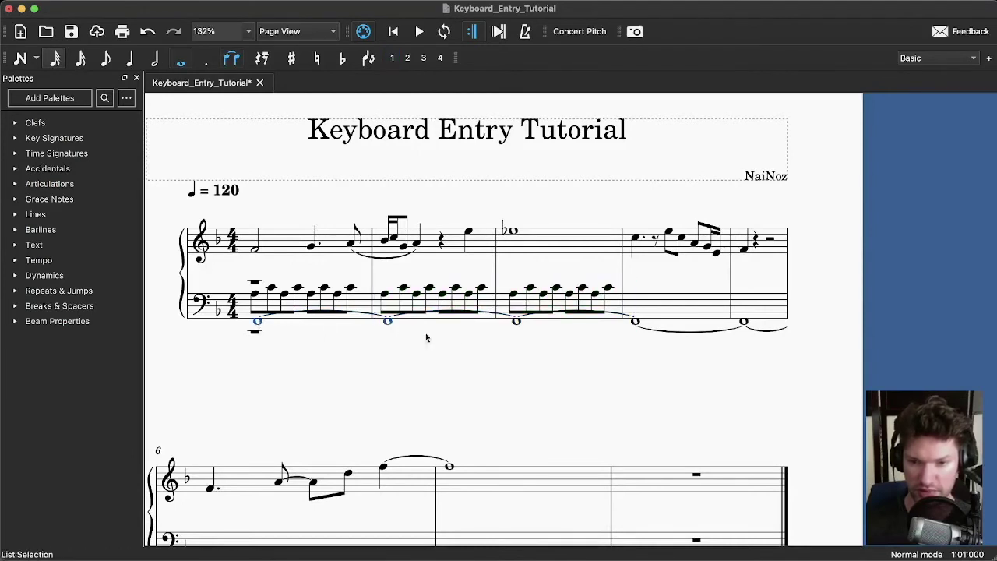
pyautogui.press('s')
pyautogui.press('super+z')
pyautogui.press('super+z')
pyautogui.press('x')
pyautogui.press('x')
pyautogui.press('x')
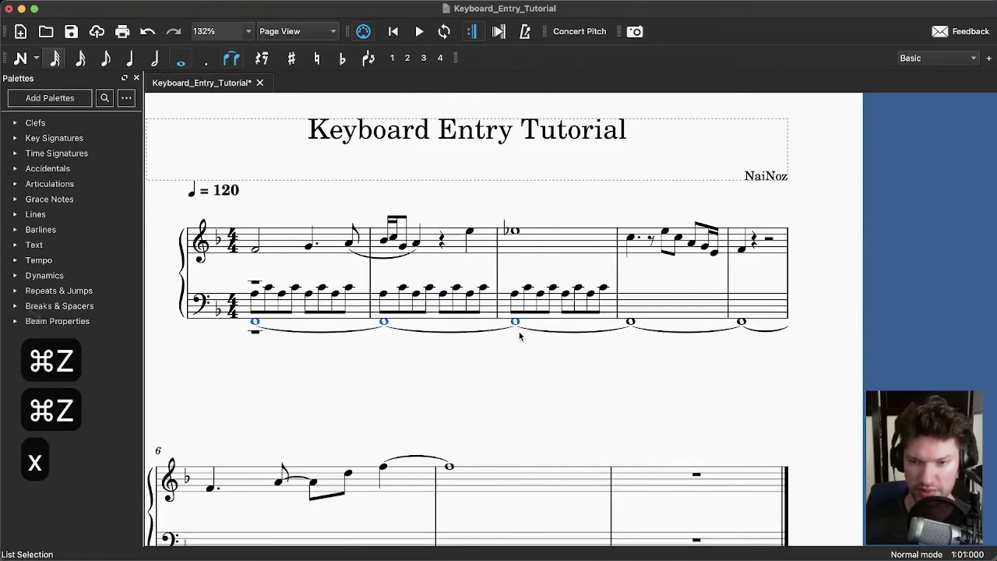
# - Try range-selecting bass measures 1–3 by clicking eighth notes and beams
pyautogui.click(515, 289)
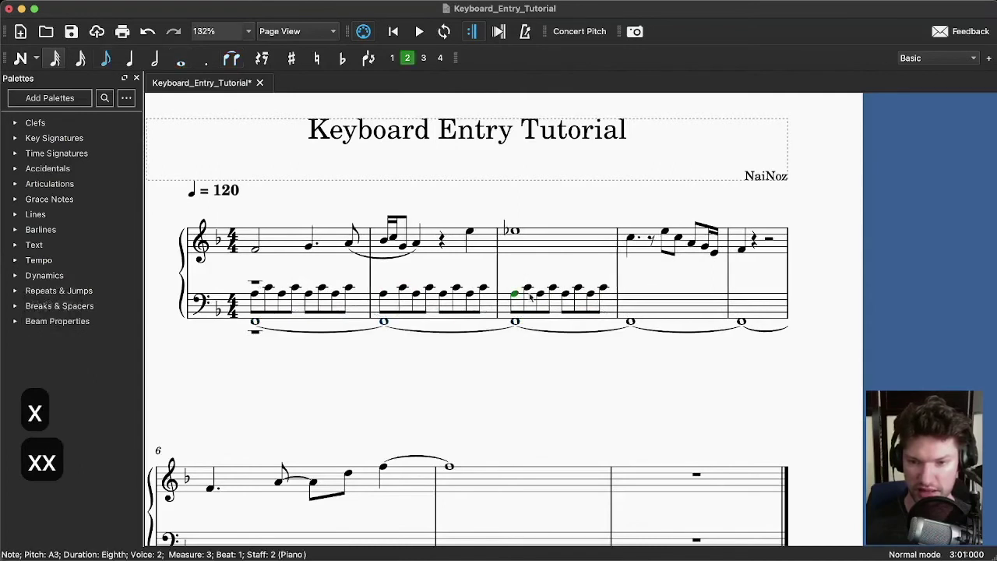
pyautogui.click(603, 288)
pyautogui.keyDown('shift'); pyautogui.click(255, 297); pyautogui.keyUp('shift')
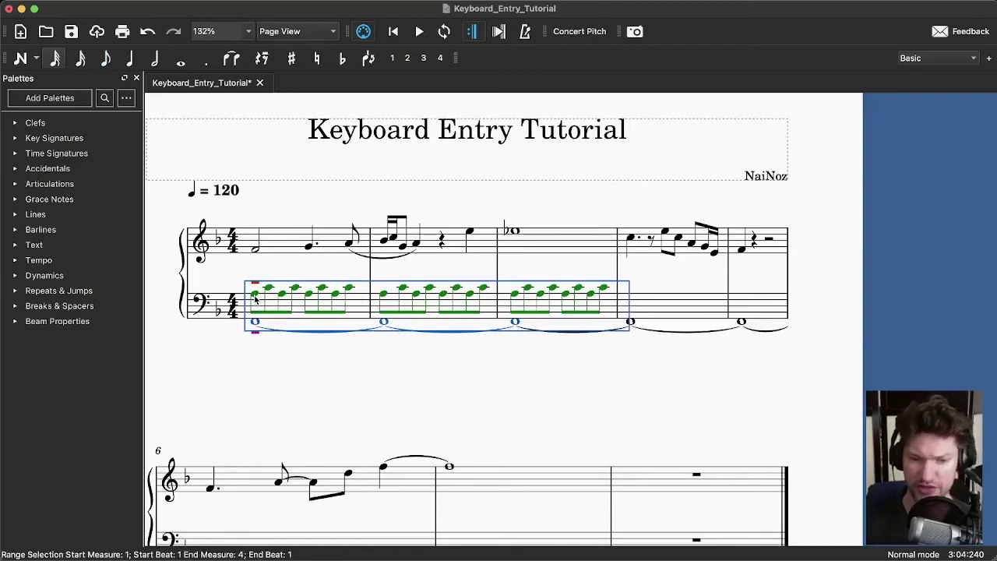
pyautogui.click(612, 308)
pyautogui.click(628, 312)
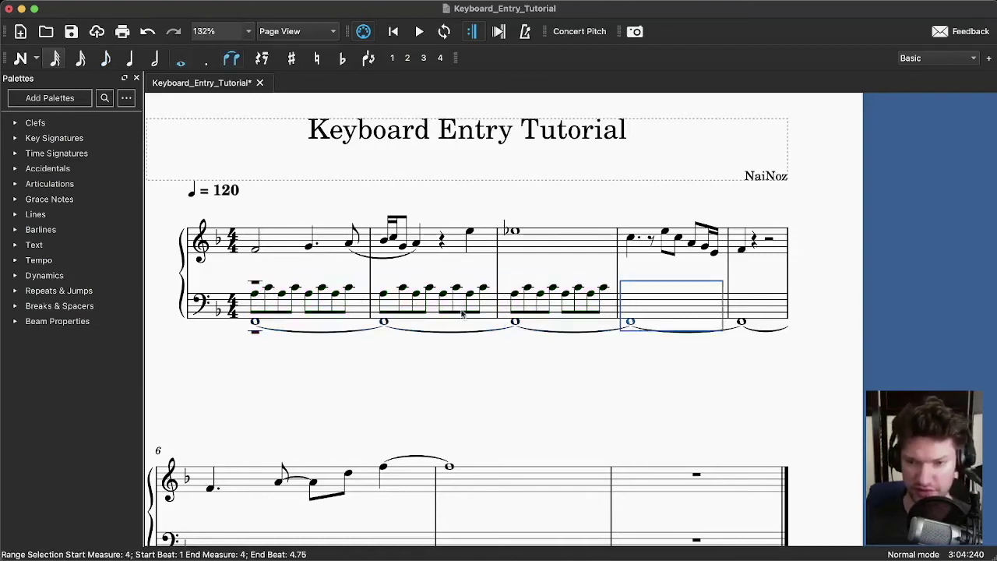
pyautogui.click(327, 314)
pyautogui.click(282, 320)
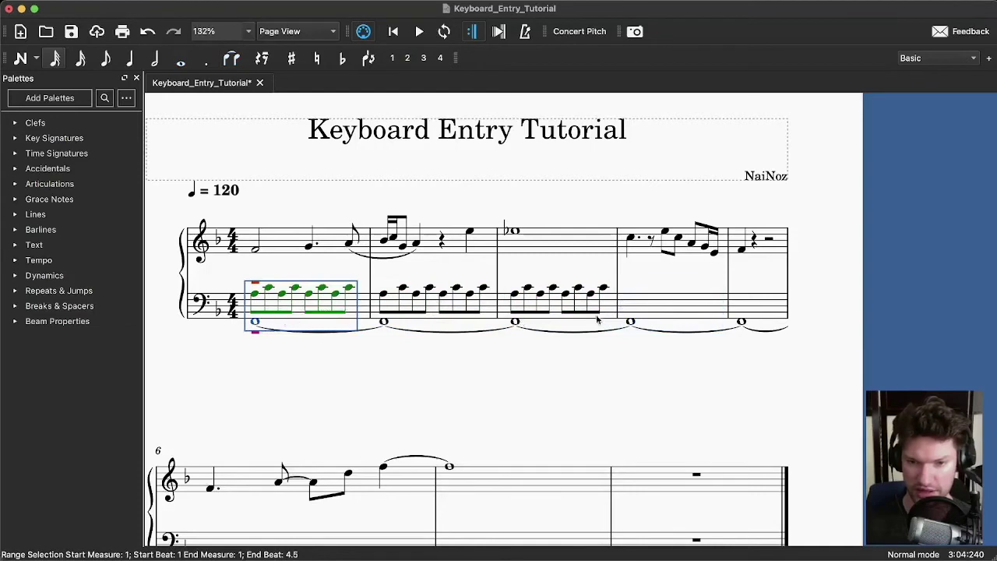
# - Range-select bass measures 1–3 again and show the Selection Filter with F6
pyautogui.click(599, 312)
pyautogui.click(602, 289)
pyautogui.click(262, 298)
pyautogui.click(263, 298)
pyautogui.click(604, 289)
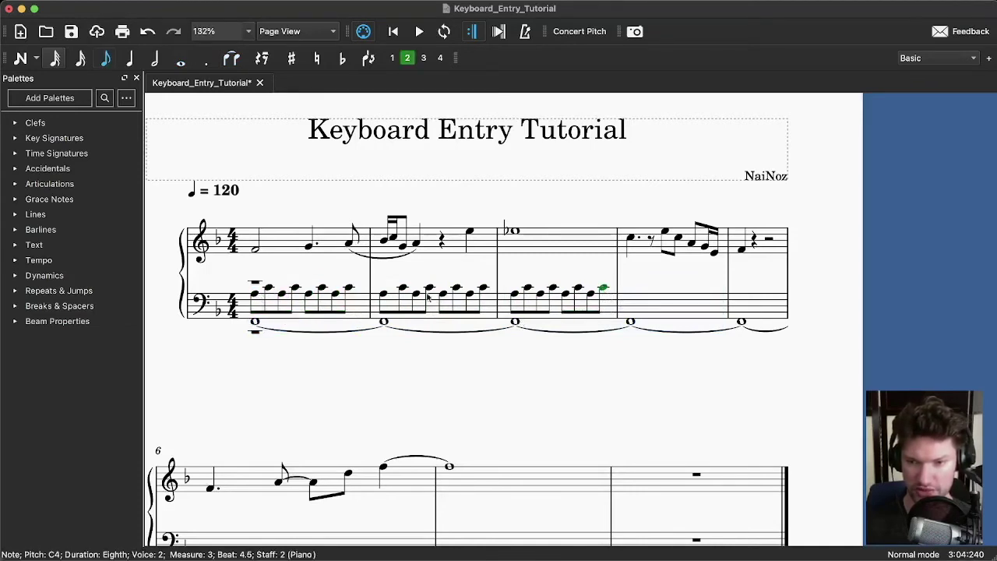
pyautogui.keyDown('shift'); pyautogui.click(262, 298); pyautogui.keyUp('shift')
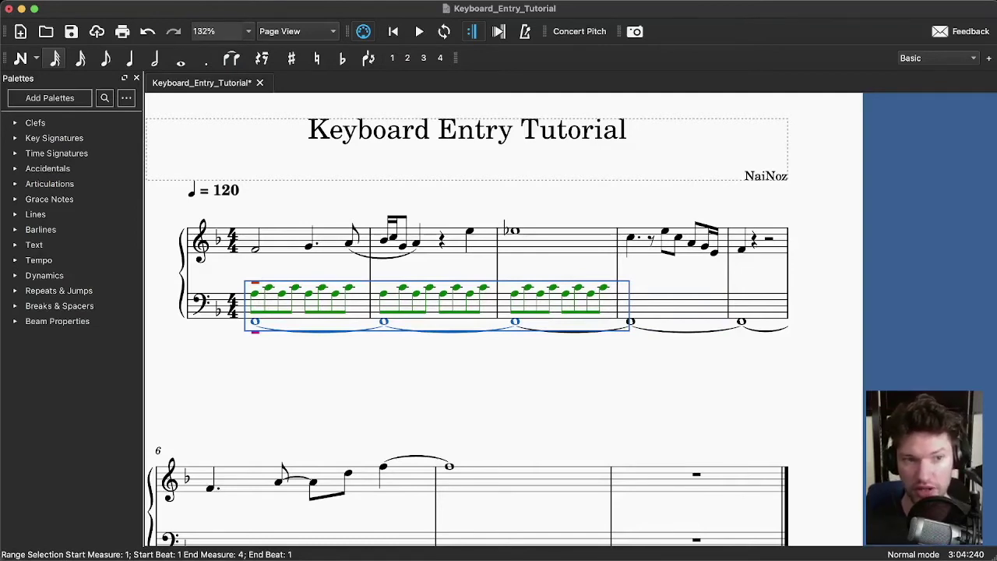
pyautogui.press('F6')
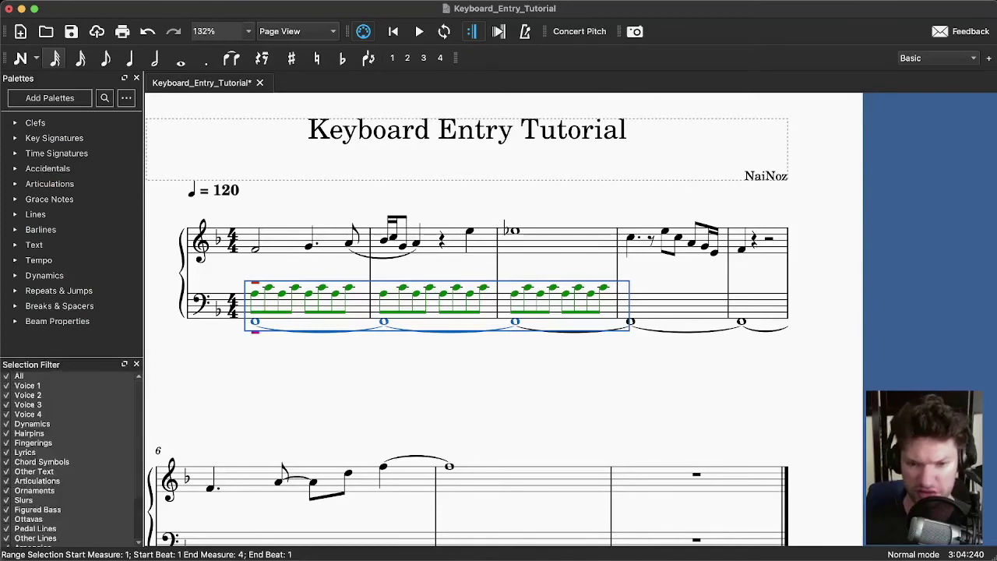
# - Reopen the Selection Filter and uncheck Voice 1
pyautogui.press('F6')
pyautogui.press('F6')
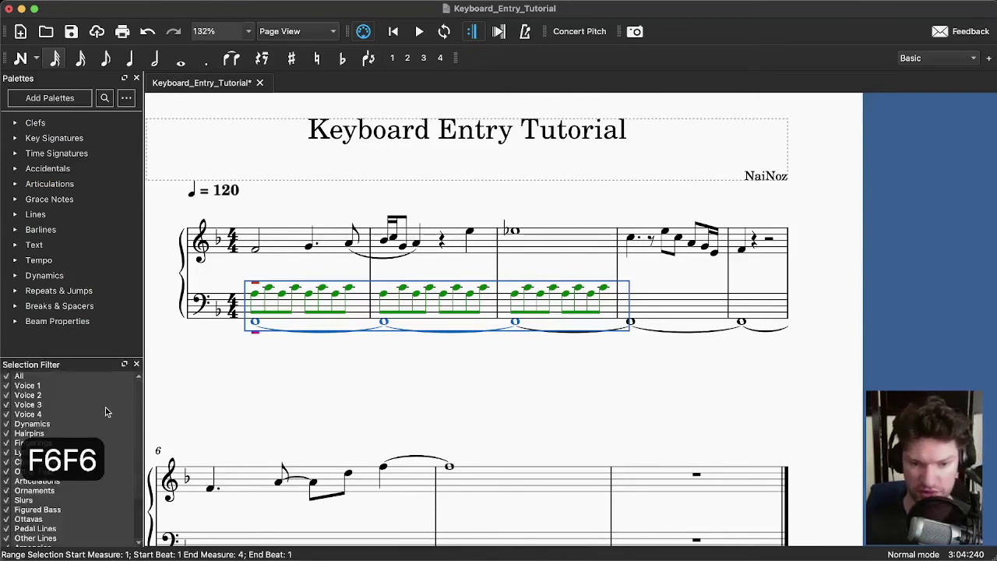
pyautogui.scroll(-3, 93, 409)
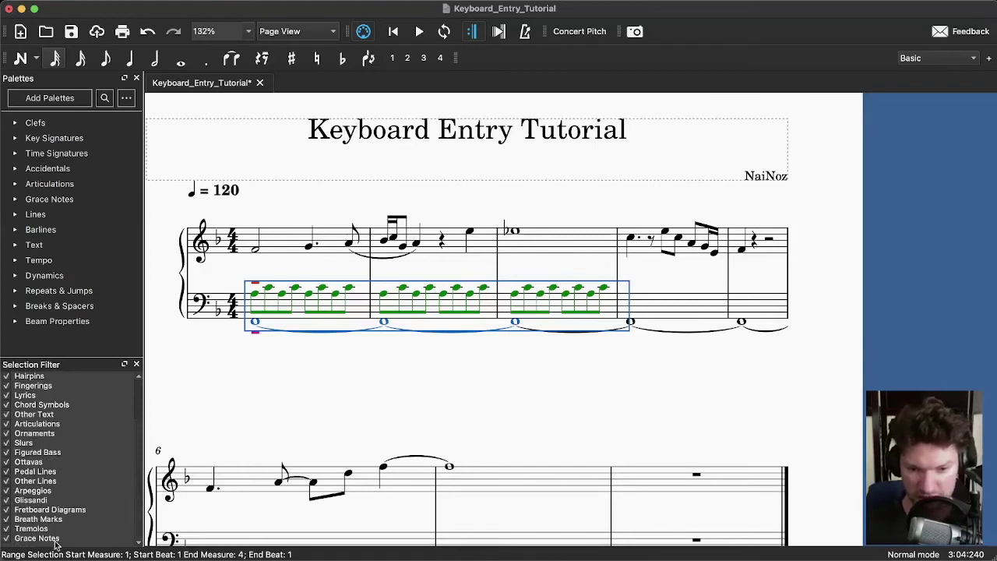
pyautogui.scroll(3, 56, 530)
pyautogui.scroll(-1, 59, 514)
pyautogui.scroll(1, 60, 502)
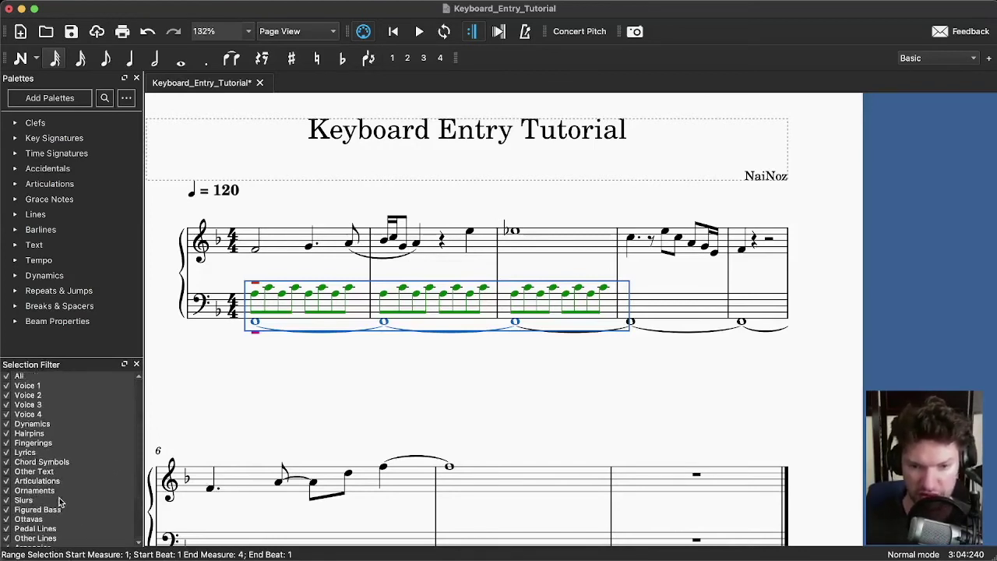
pyautogui.click(7, 385)
# - Select bass measures 1–3 without voice 1, flip the eighths upward with X, and play back
pyautogui.click(256, 295)
pyautogui.keyDown('shift'); pyautogui.click(598, 294); pyautogui.keyUp('shift')
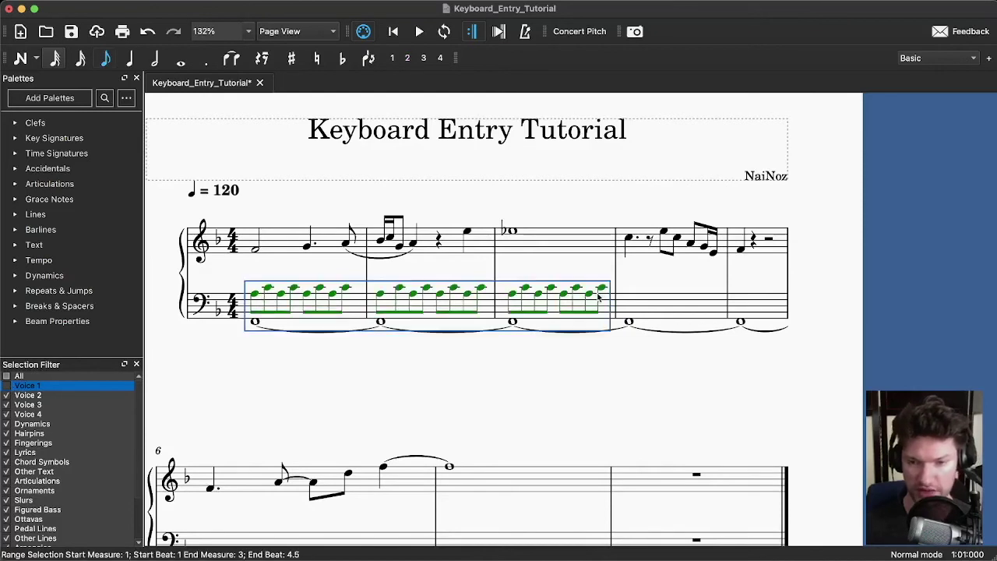
pyautogui.press('x')
pyautogui.press('space')
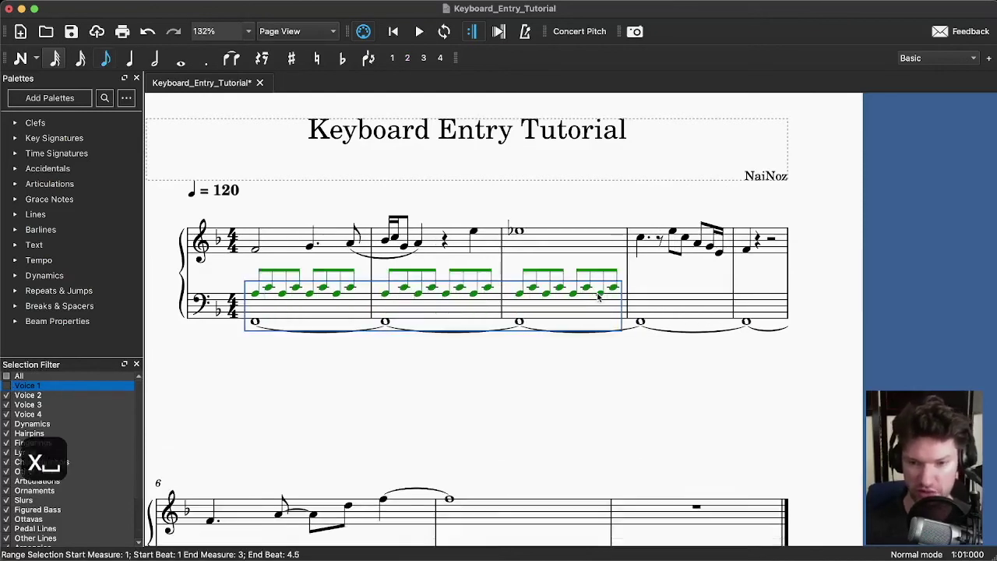
pyautogui.press('Escape')
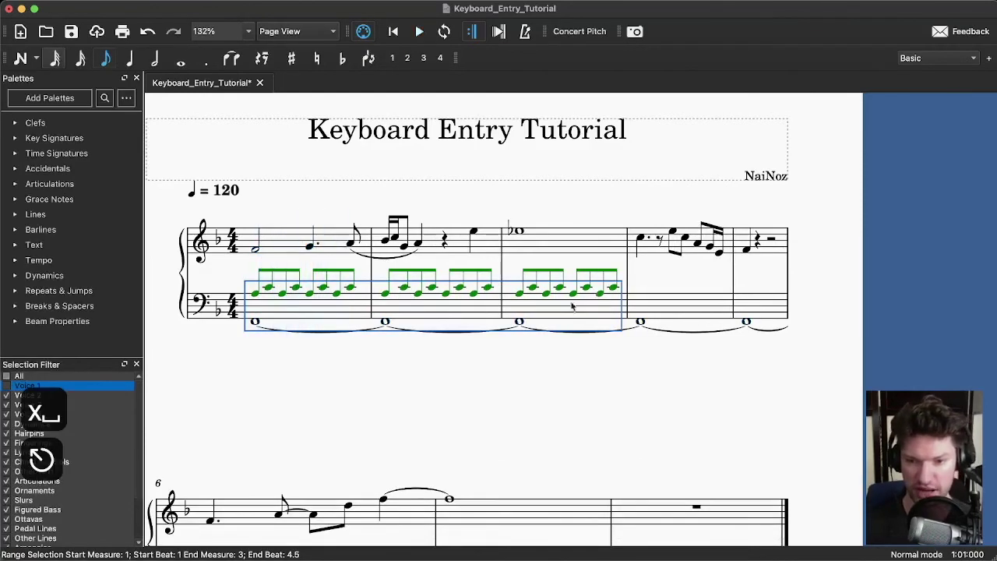
pyautogui.click(421, 312)
pyautogui.click(293, 324)
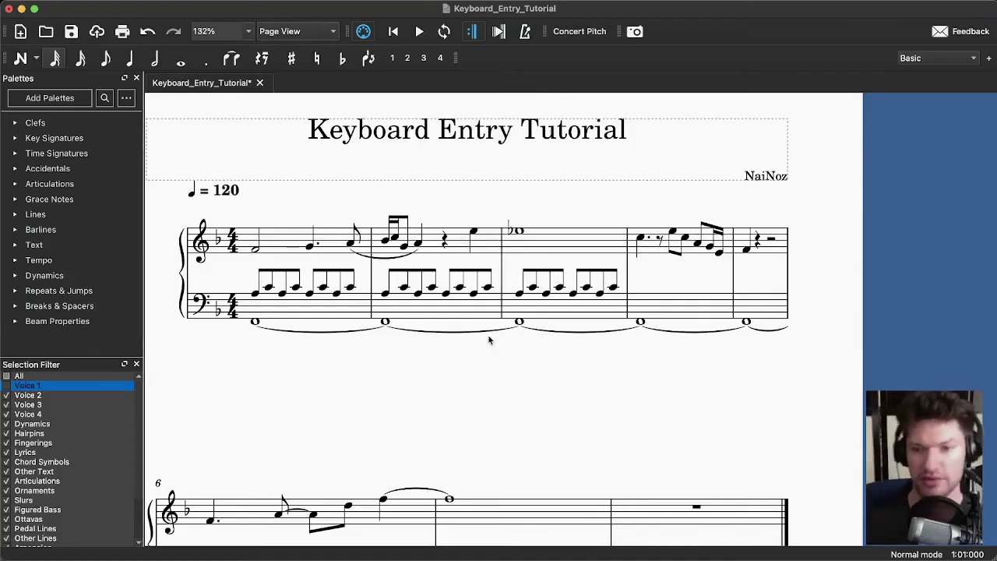
pyautogui.click(366, 315)
# - Play back from bass measure 1, then range-select treble notes from measure 1 to measure 2's A4 quarter
pyautogui.press('space')
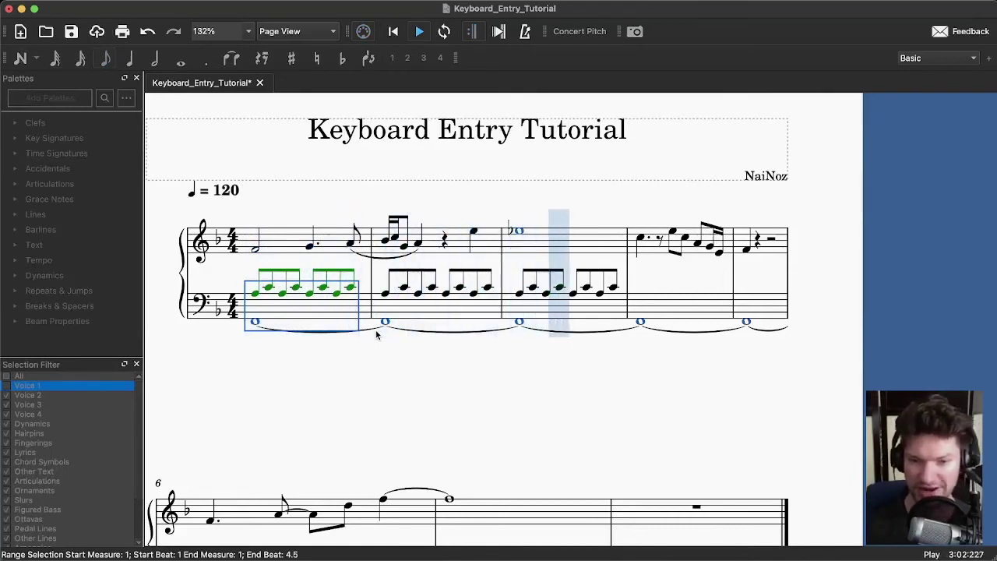
pyautogui.press('space')
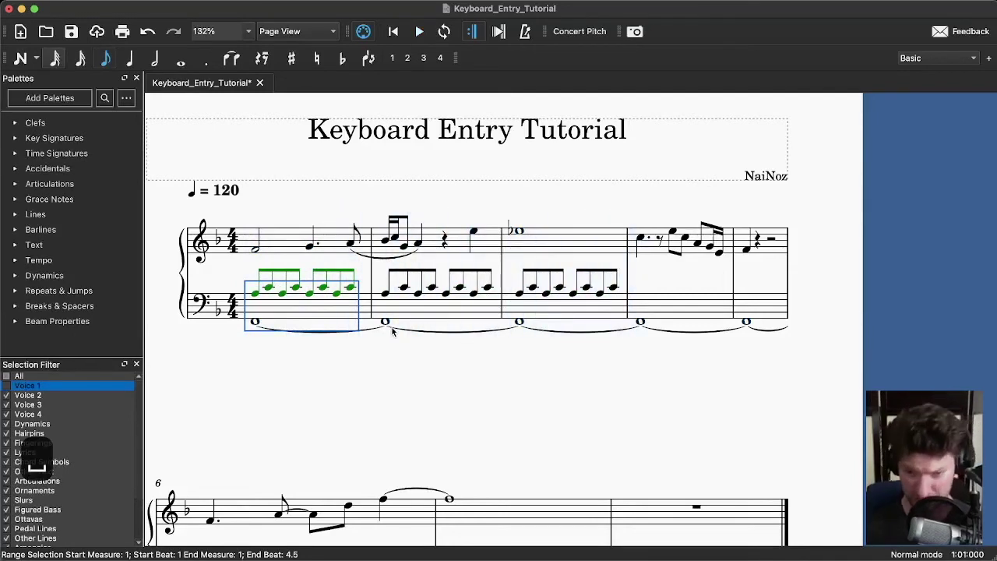
pyautogui.click(248, 262)
pyautogui.click(256, 252)
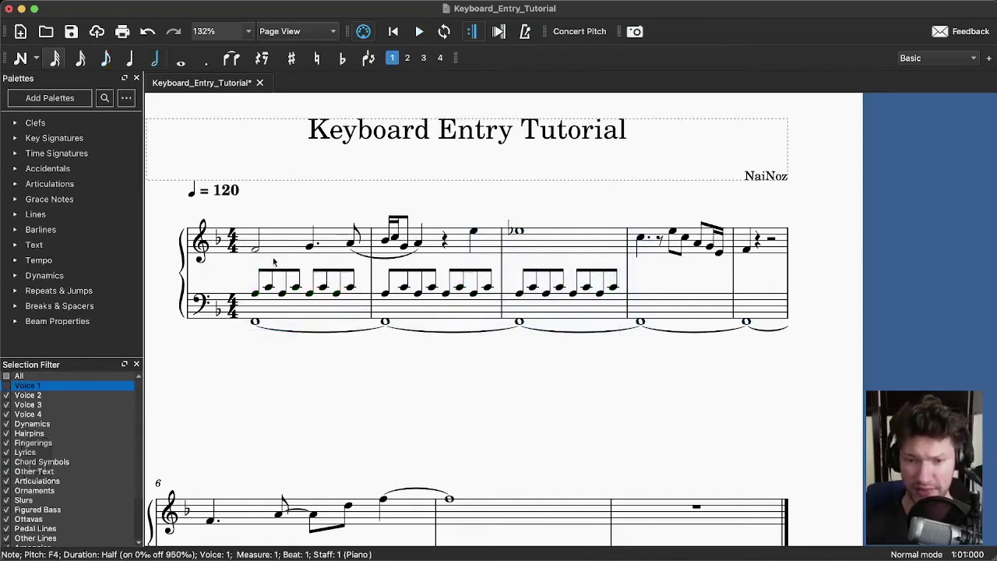
pyautogui.press('Escape')
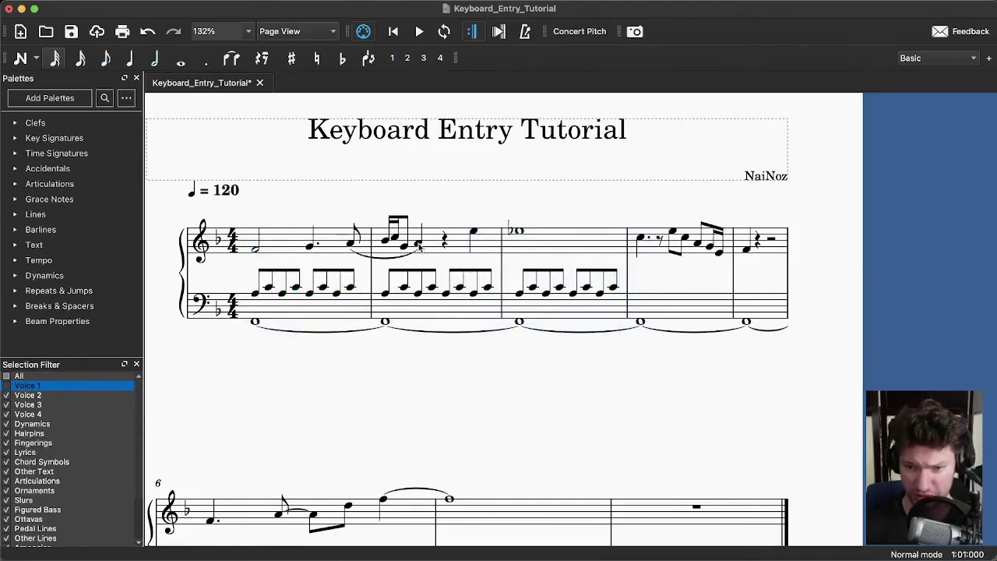
pyautogui.click(418, 245)
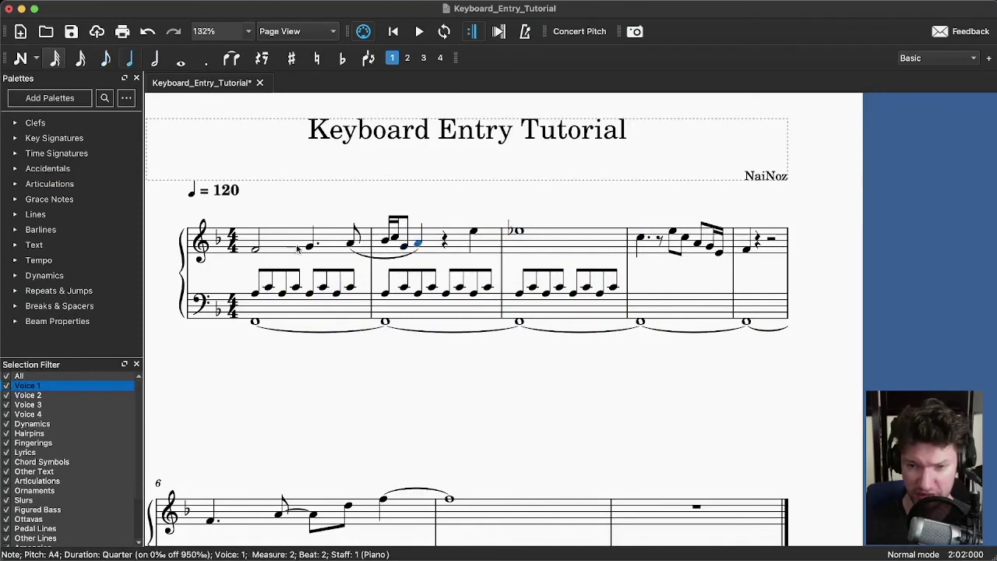
pyautogui.keyDown('shift'); pyautogui.click(259, 247); pyautogui.keyUp('shift')
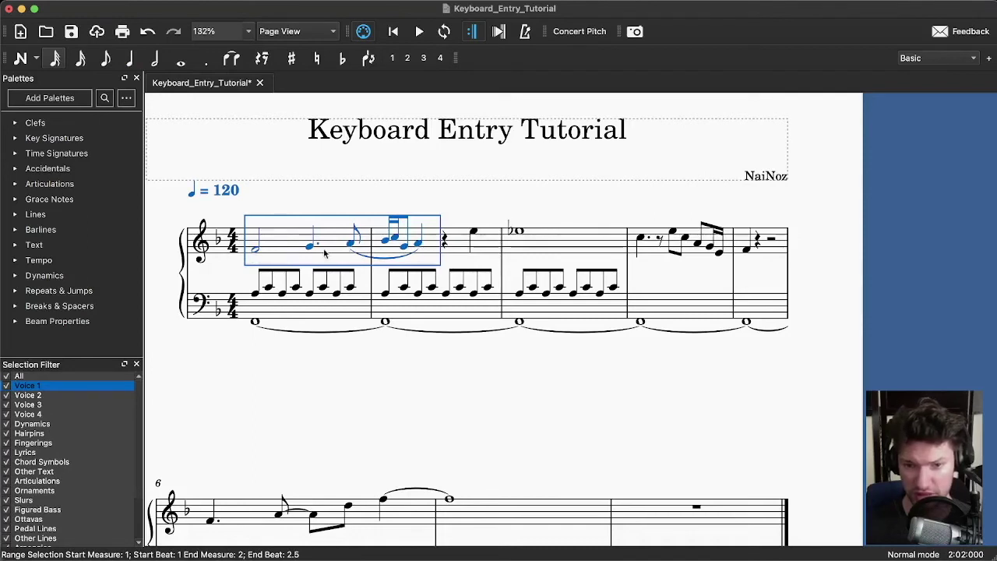
# - Add a hairpin from the Lines palette, then undo it
pyautogui.click(15, 215)
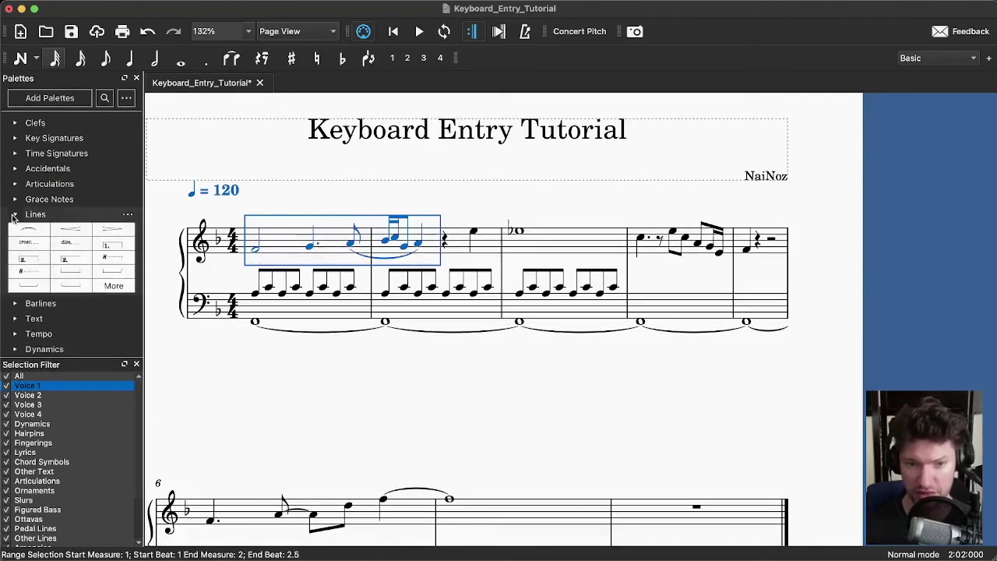
pyautogui.click(90, 228)
pyautogui.click(371, 400)
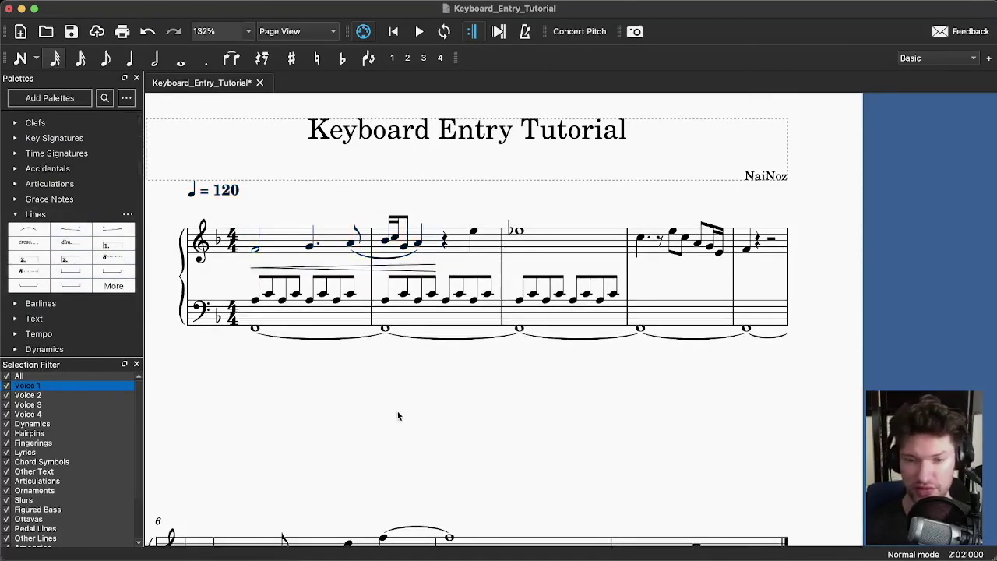
pyautogui.click(355, 269)
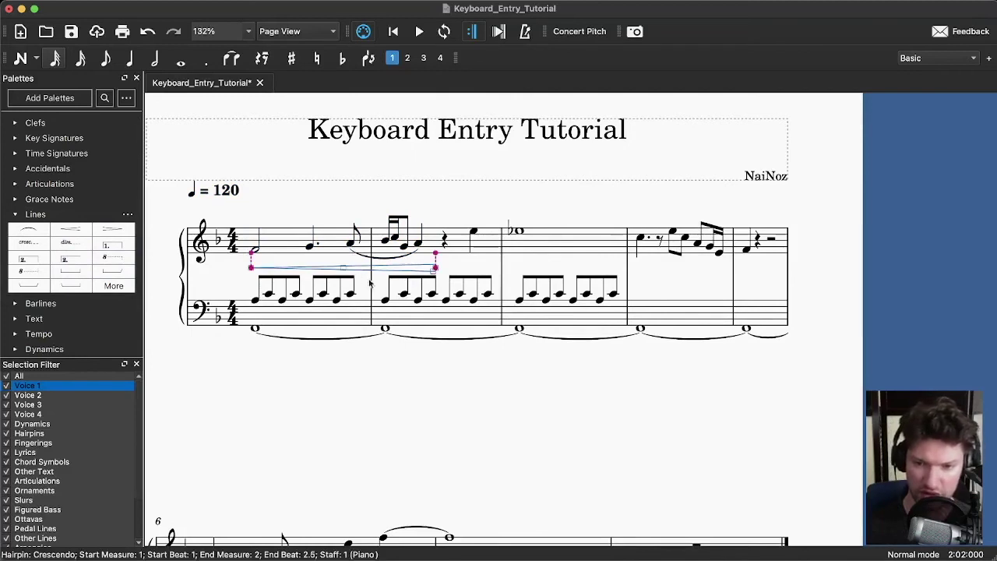
pyautogui.press('super+z')
# - Add a crescendo hairpin under measure 1's dotted-quarter G4 and the following eighth
pyautogui.click(260, 249)
pyautogui.keyDown('shift'); pyautogui.click(311, 248); pyautogui.keyUp('shift')
pyautogui.click(253, 250)
pyautogui.click(311, 247)
pyautogui.keyDown('shift'); pyautogui.click(351, 246); pyautogui.keyUp('shift')
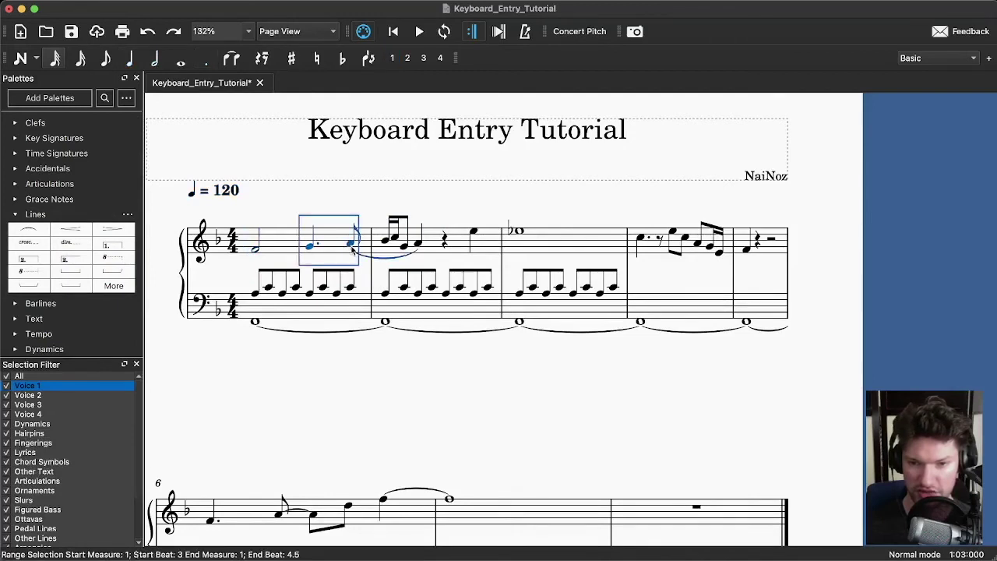
pyautogui.click(70, 229)
# - Add f to measure 2's first 16th note and p to measure 1's F4 half note
pyautogui.click(387, 243)
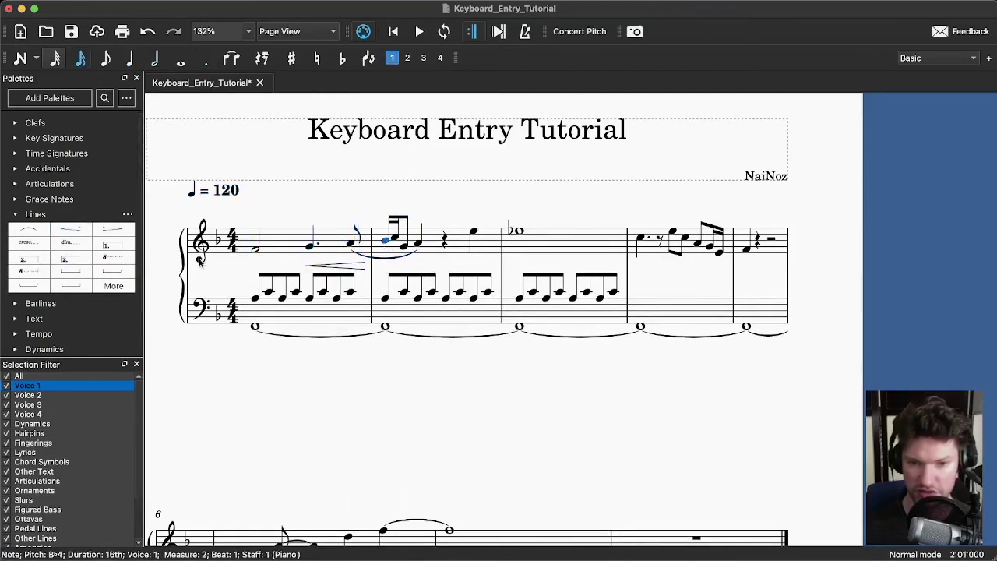
pyautogui.click(15, 216)
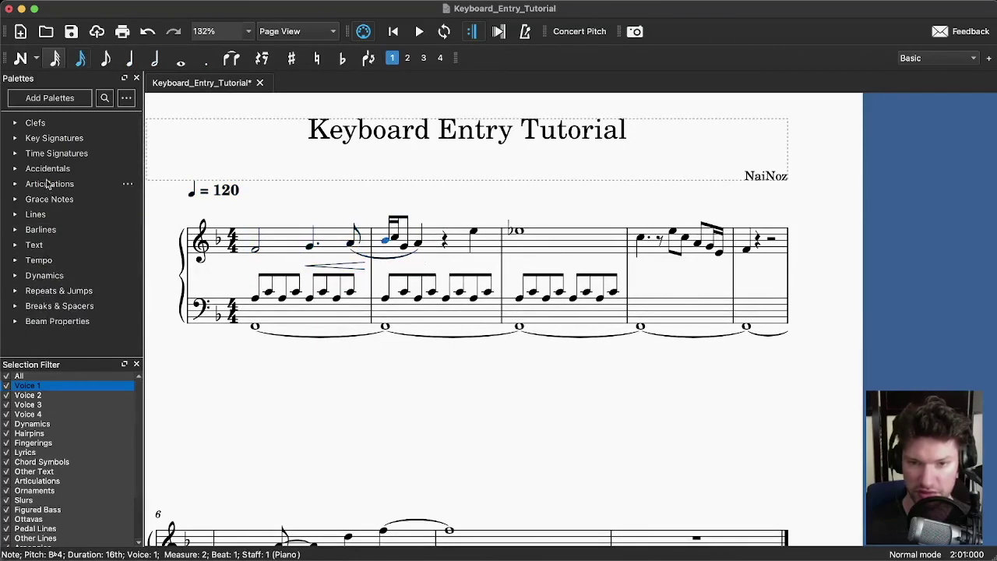
pyautogui.click(45, 277)
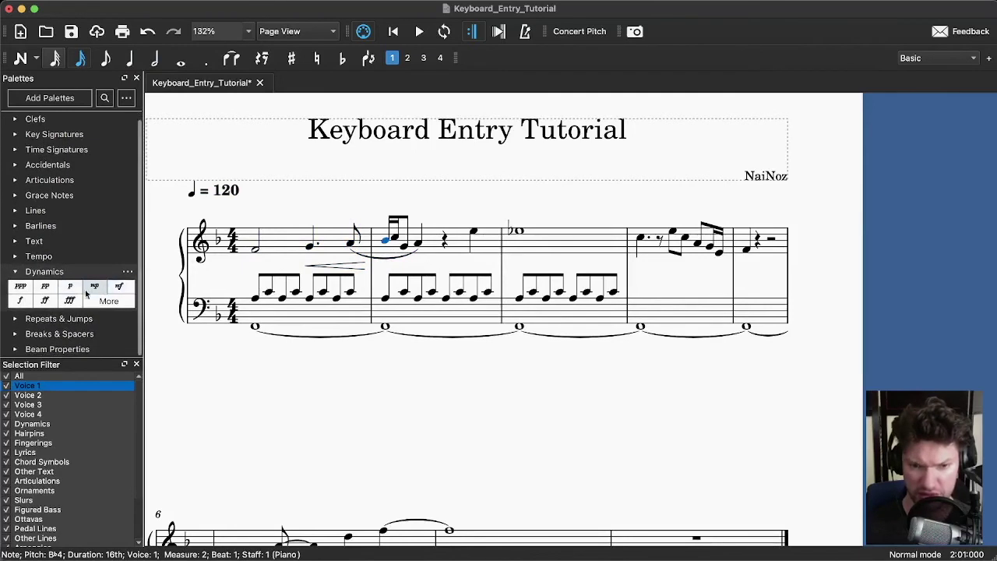
pyautogui.click(20, 301)
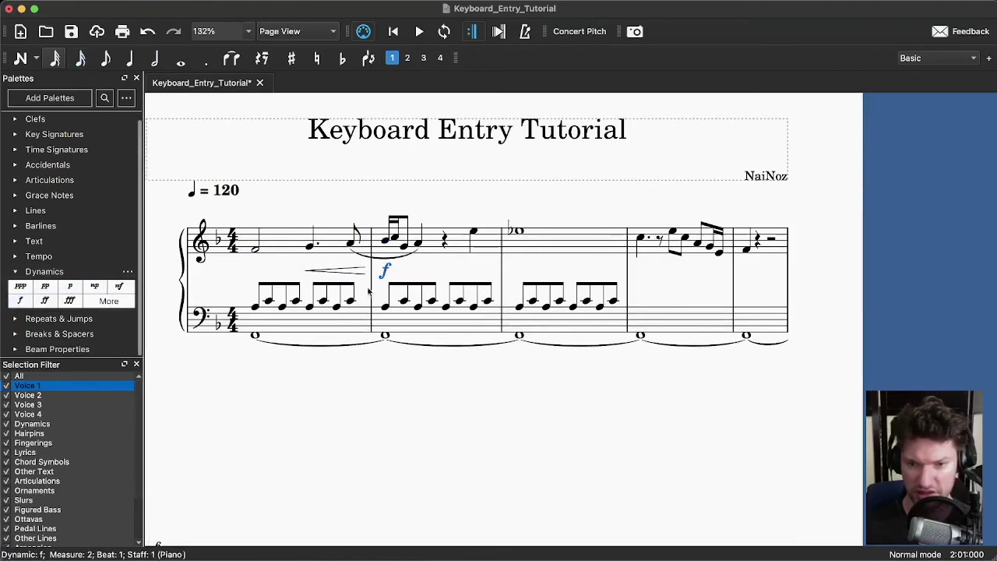
pyautogui.click(256, 250)
pyautogui.click(69, 287)
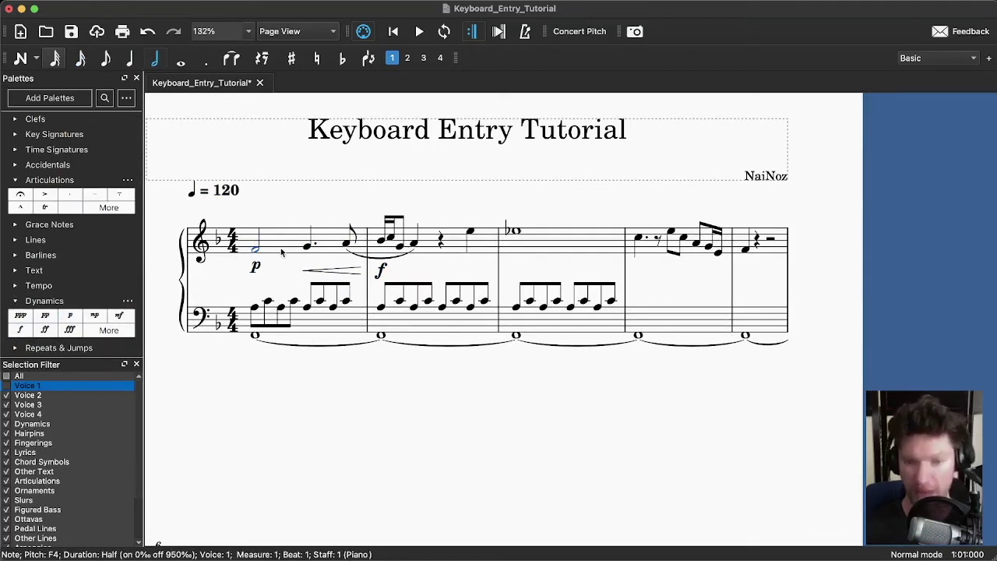
# - Try an accent on the F4 half note, then remove it so only the p dynamic remains
pyautogui.click(47, 196)
pyautogui.press('super+z')
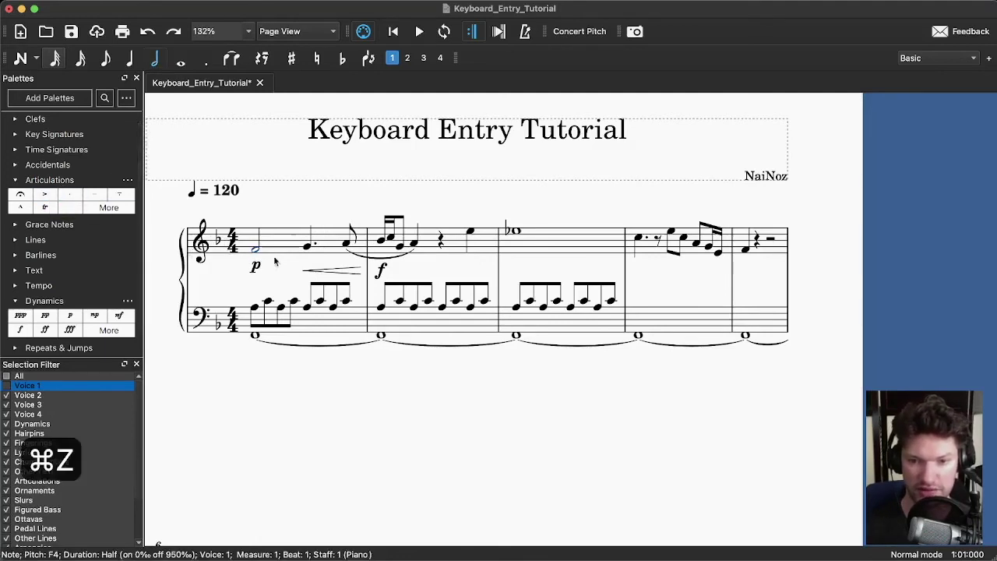
pyautogui.click(49, 196)
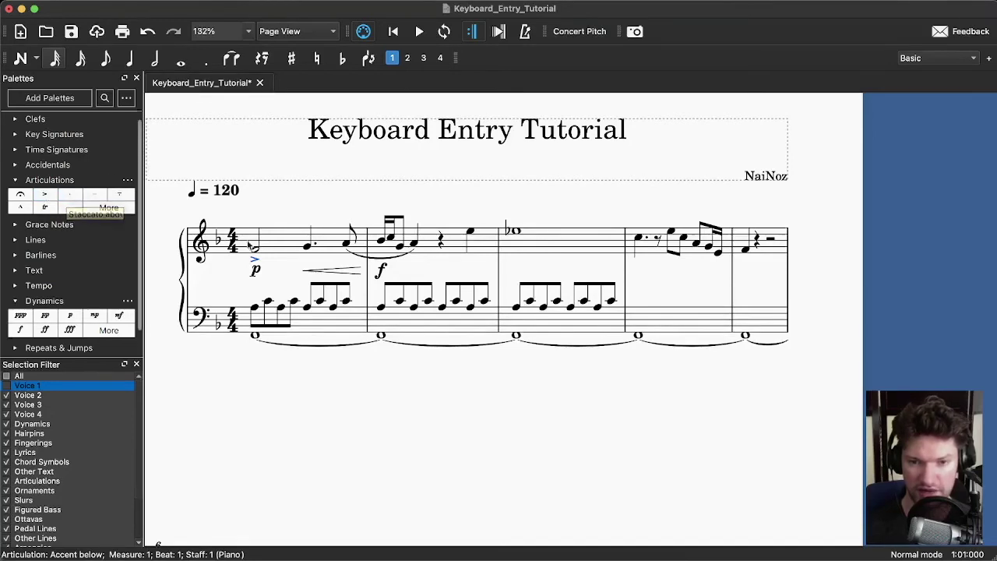
pyautogui.press('BackSpace')
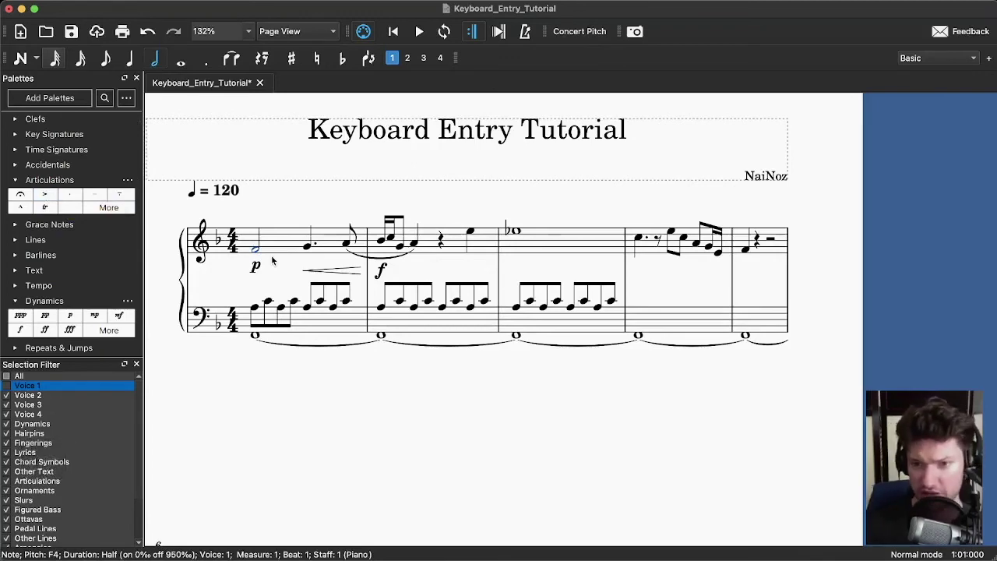
pyautogui.press('super+comma')
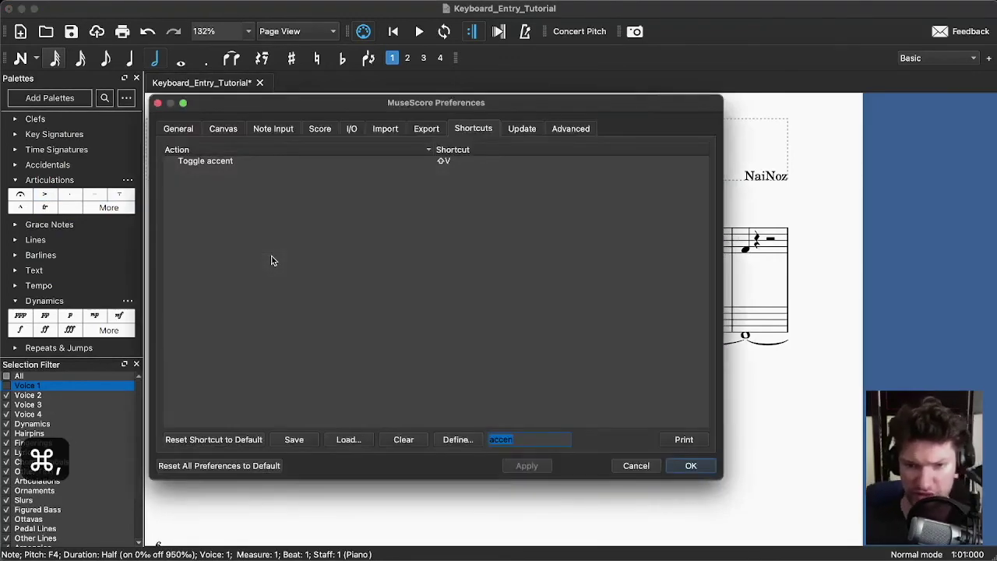
# - Search the shortcuts for 'accent', 'stacc' and 'forte'
pyautogui.write('ac')
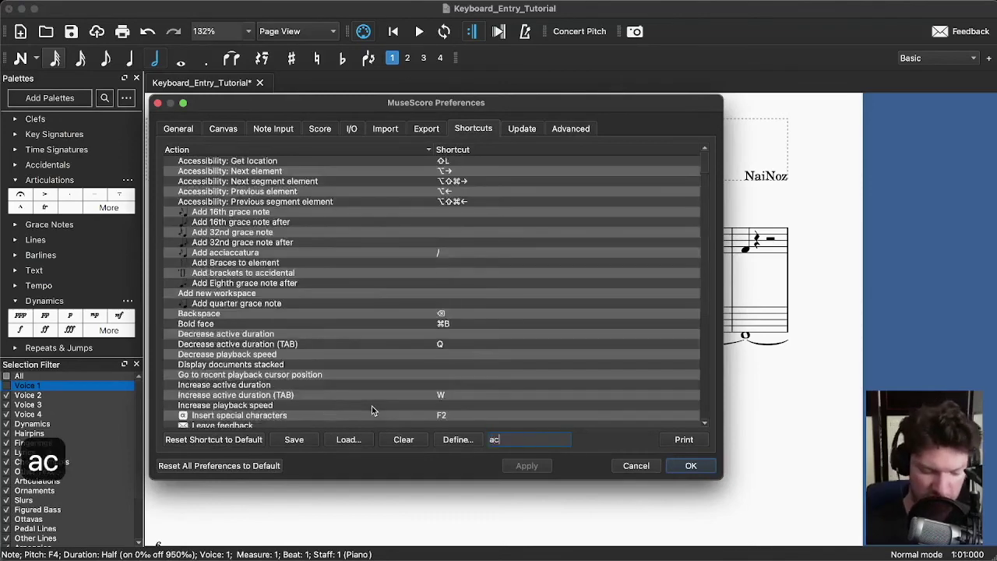
pyautogui.write('ce')
pyautogui.press('BackSpace')
pyautogui.write('cent')
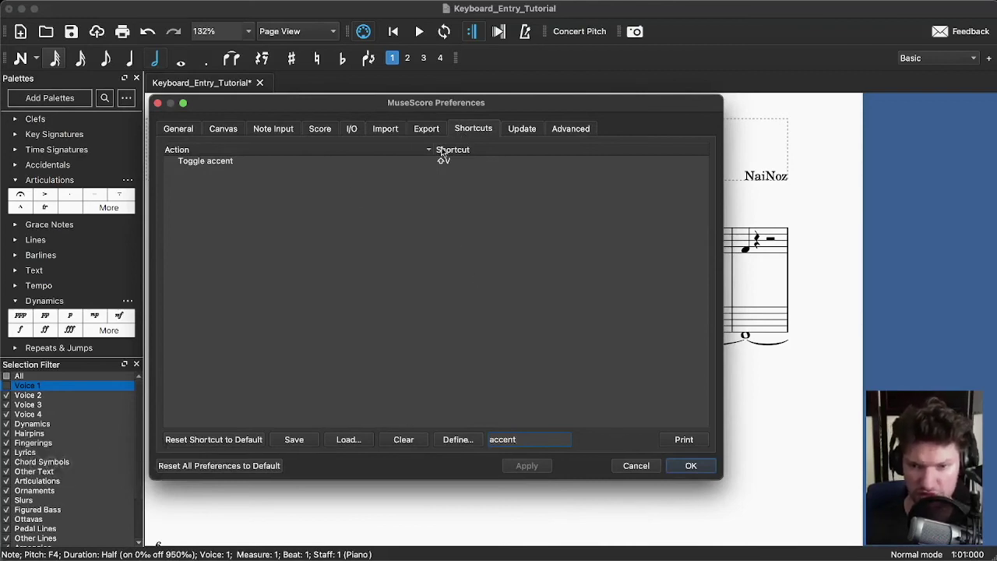
pyautogui.press('BackSpace')
pyautogui.press('BackSpace')
pyautogui.press('BackSpace')
pyautogui.press('BackSpace')
pyautogui.press('BackSpace')
pyautogui.press('BackSpace')
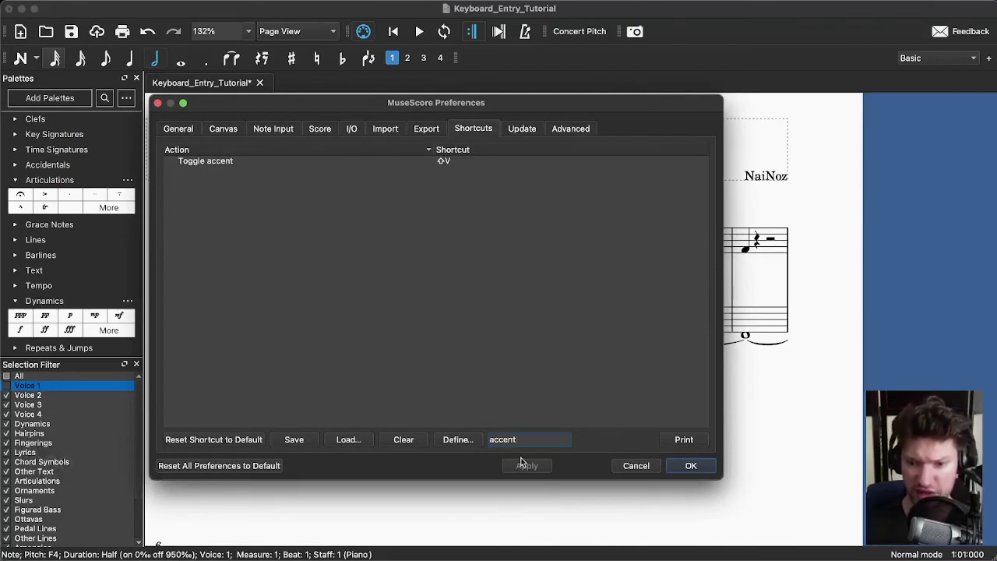
pyautogui.write('stacc')
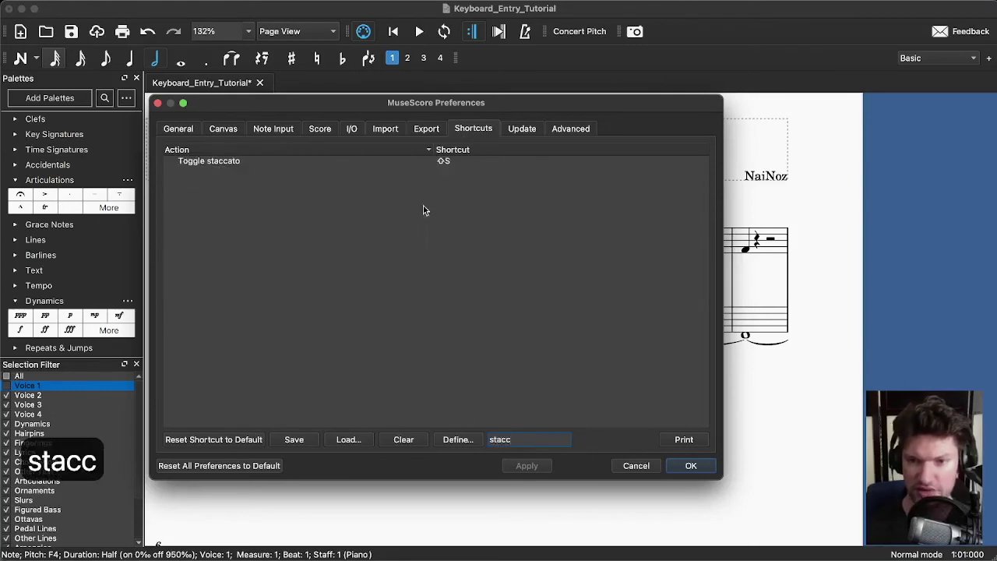
pyautogui.doubleClick(520, 440)
pyautogui.write('dyna')
pyautogui.press('BackSpace')
pyautogui.press('BackSpace')
pyautogui.press('BackSpace')
pyautogui.press('BackSpace')
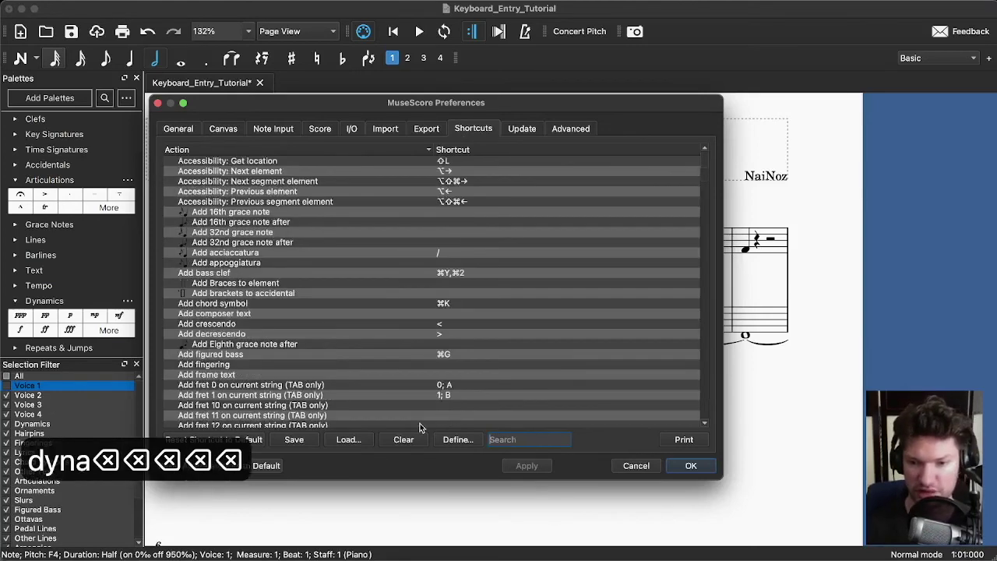
pyautogui.write('forte')
# - Clear the search, set the Add decrescendo shortcut to >, and close Preferences
pyautogui.press('BackSpace')
pyautogui.press('BackSpace')
pyautogui.press('BackSpace')
pyautogui.press('BackSpace')
pyautogui.press('BackSpace')
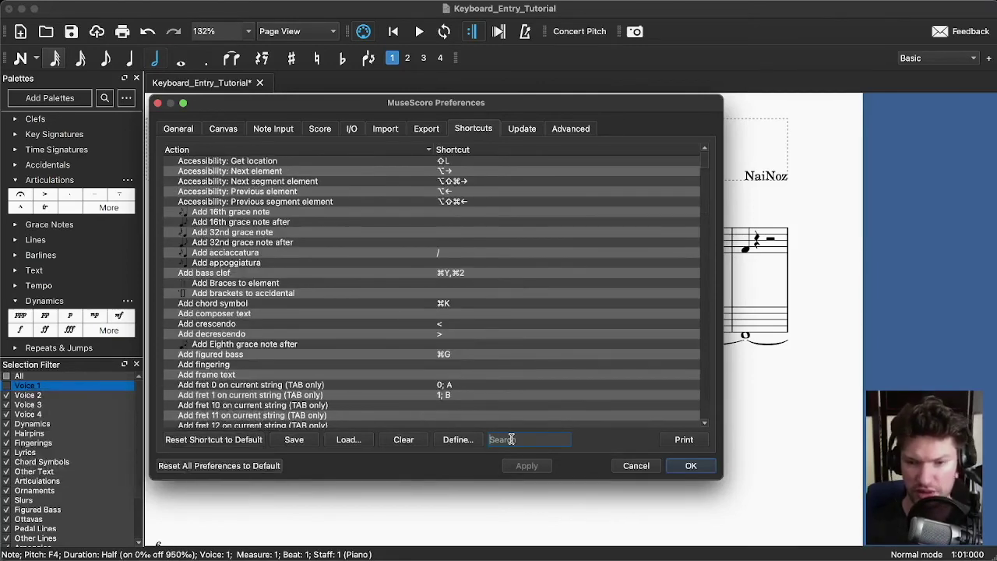
pyautogui.click(437, 335)
pyautogui.doubleClick(437, 335)
pyautogui.hotkey('shift', '.')
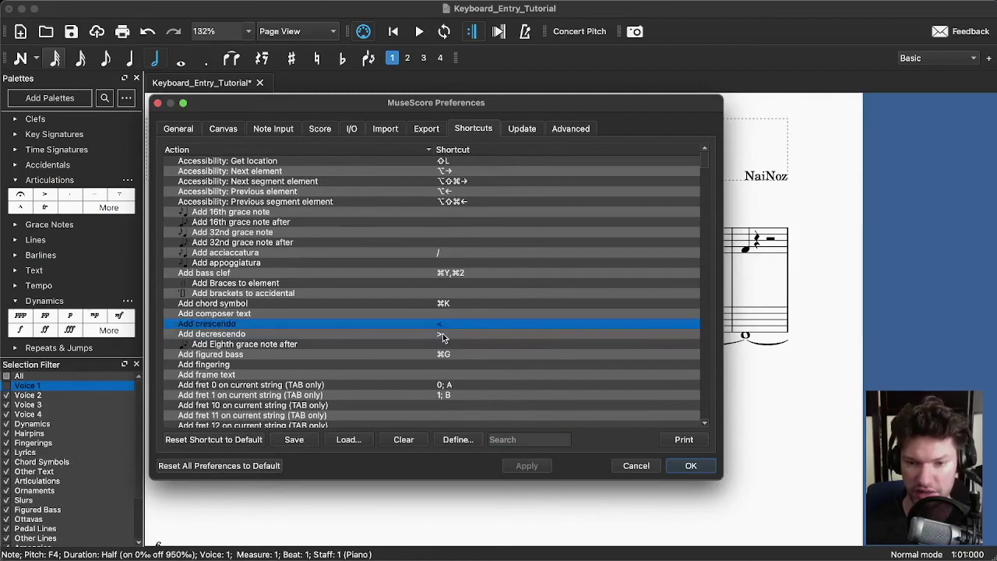
pyautogui.press('Return')
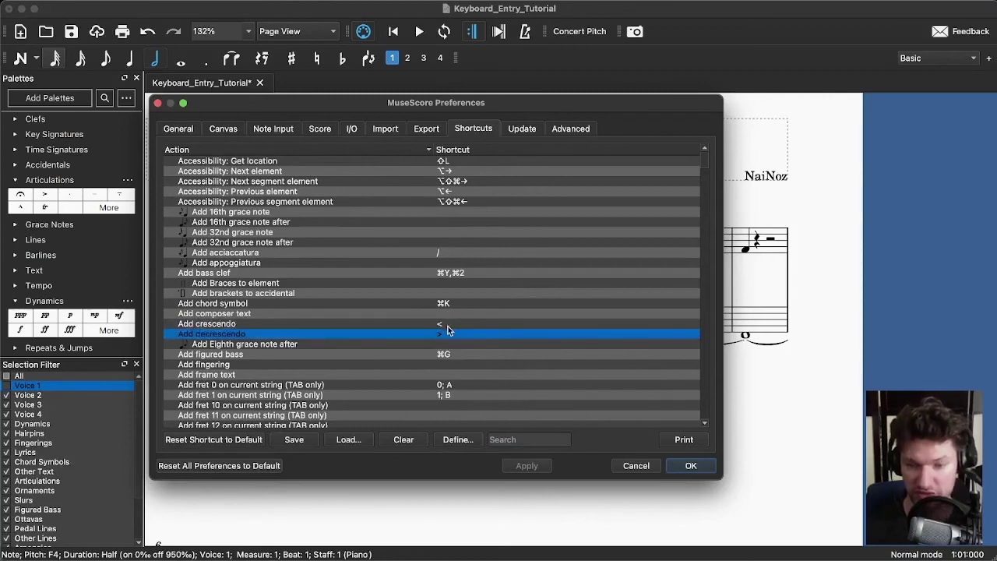
pyautogui.scroll(-3, 479, 191)
pyautogui.scroll(3, 459, 250)
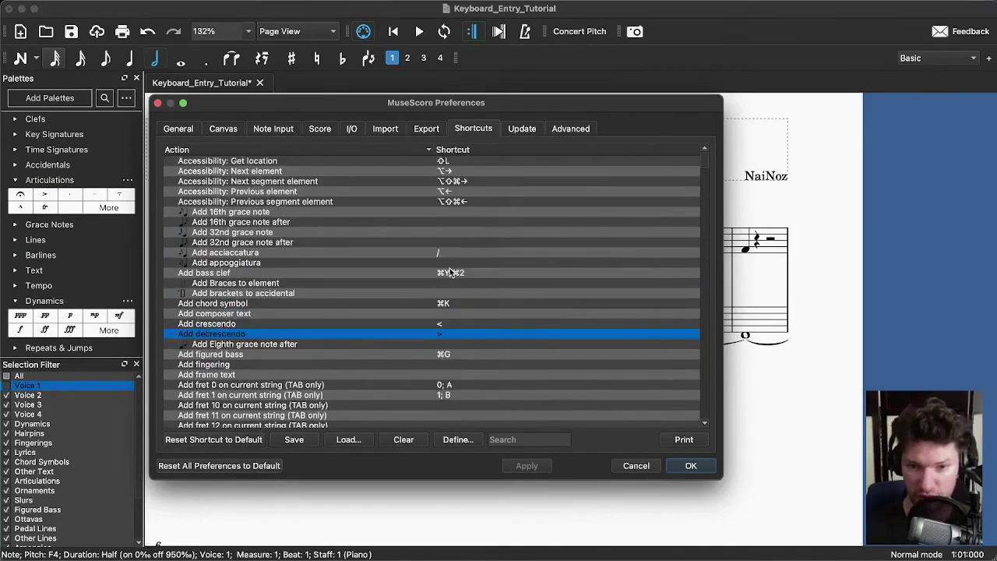
pyautogui.press('Return')
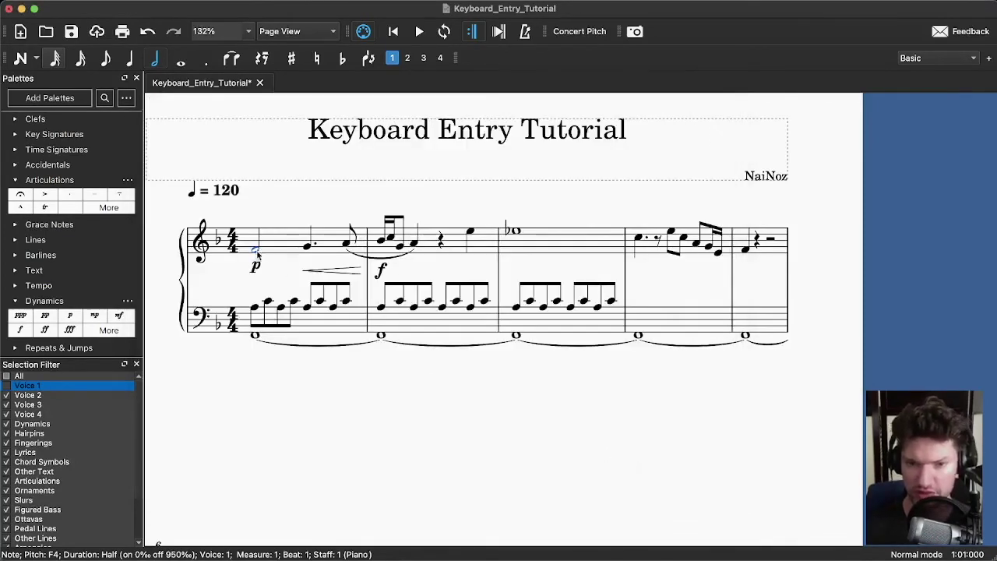
# - Accent the opening F4 half note and add staccato dots from beat 3.5 to the end of measure 4
pyautogui.hotkey('shift', 'v')
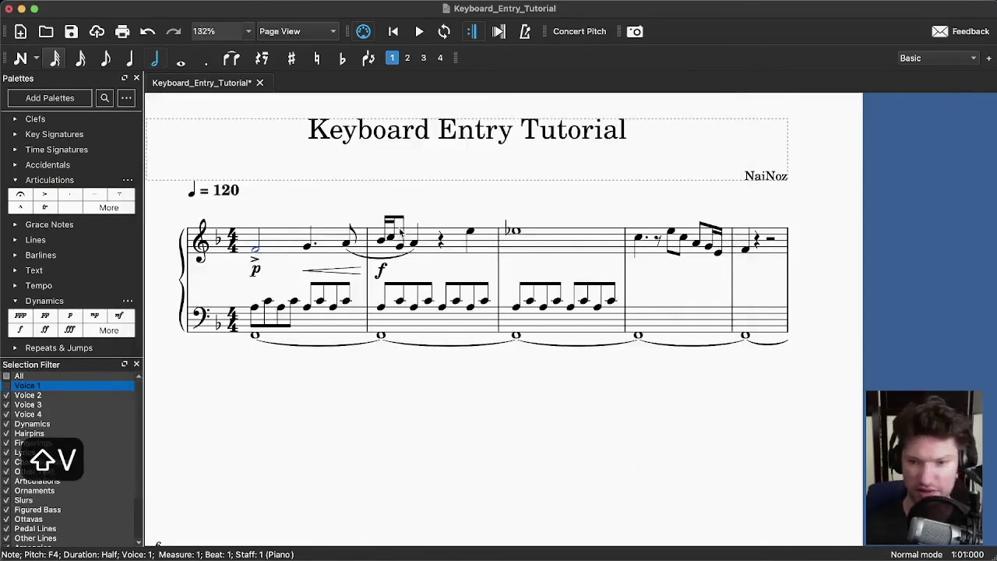
pyautogui.click(713, 252)
pyautogui.press('Escape')
pyautogui.click(690, 249)
pyautogui.keyDown('shift'); pyautogui.click(724, 252); pyautogui.keyUp('shift')
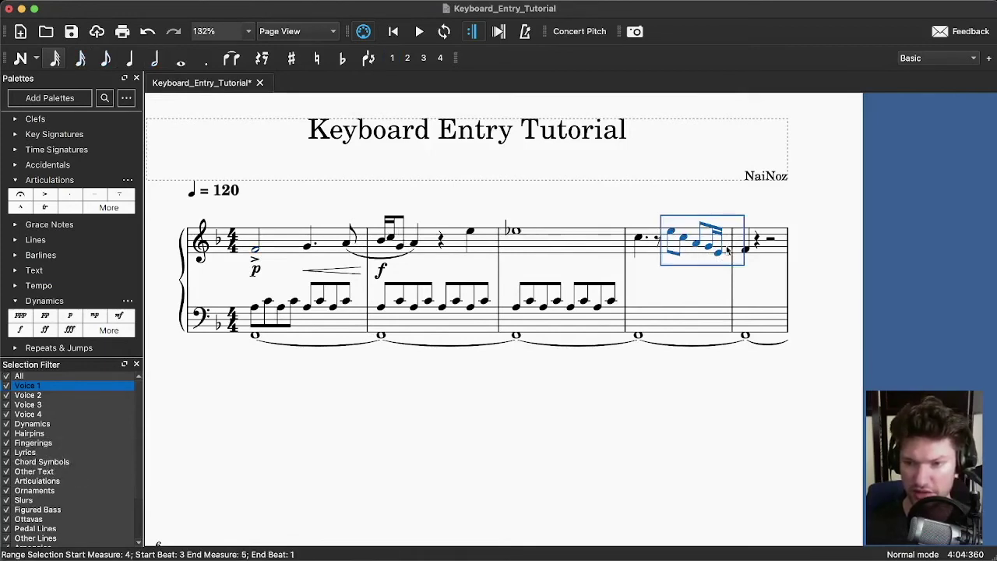
pyautogui.click(721, 252)
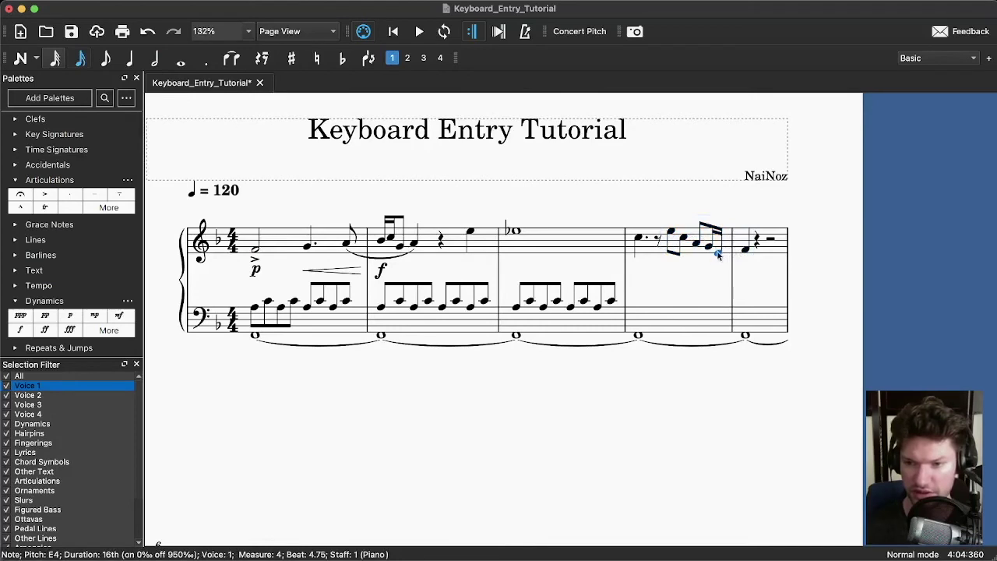
pyautogui.keyDown('shift'); pyautogui.click(705, 254); pyautogui.keyUp('shift')
pyautogui.keyDown('shift'); pyautogui.click(683, 241); pyautogui.keyUp('shift')
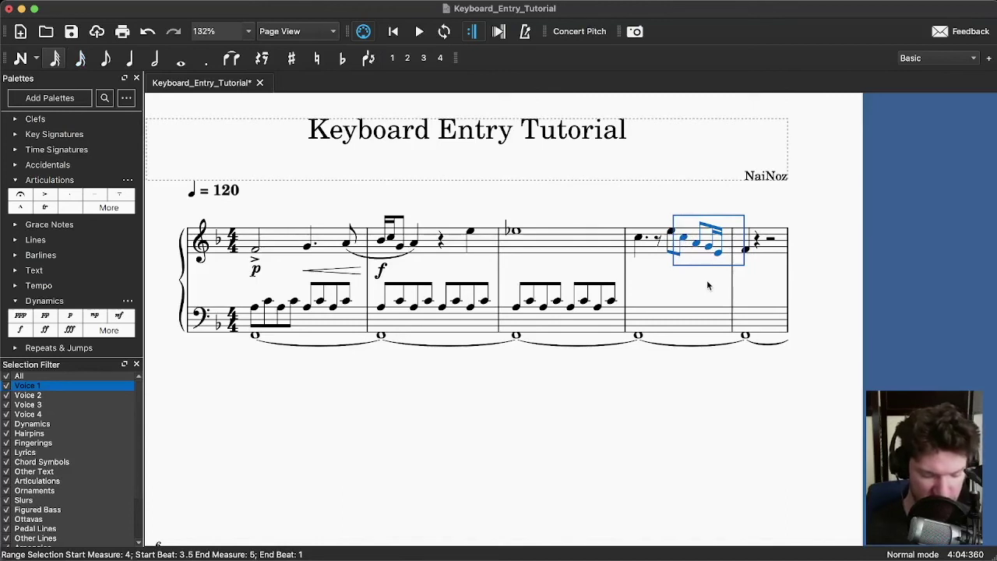
pyautogui.hotkey('shift', 's')
# - Play back from measure 4, then from the start of the score, to check the articulations
pyautogui.click(728, 357)
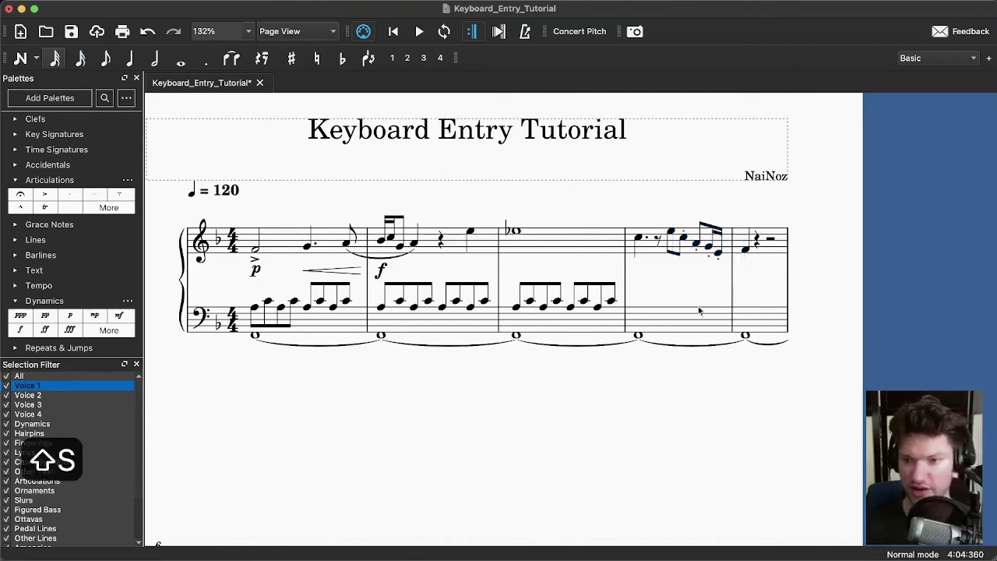
pyautogui.click(639, 237)
pyautogui.press('space')
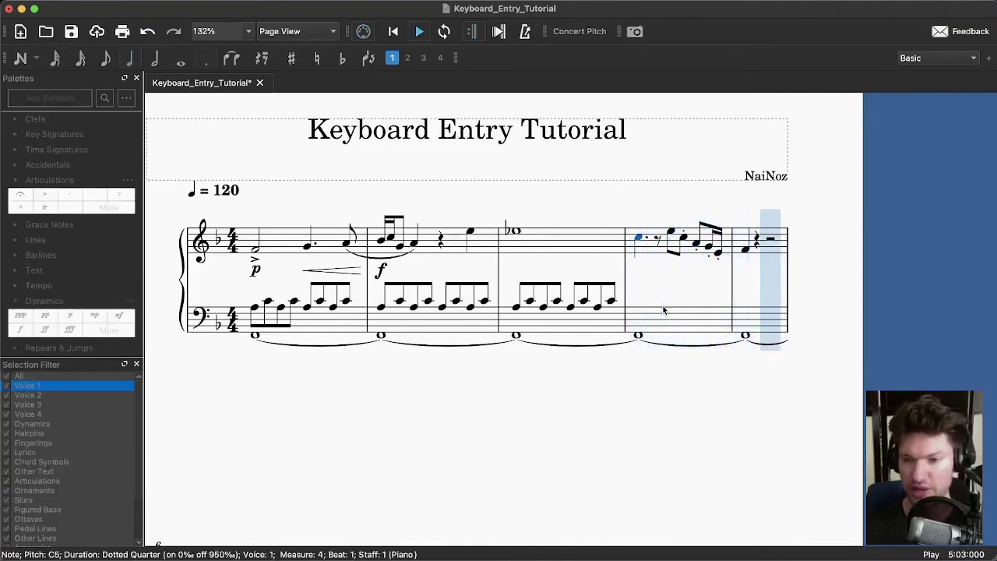
pyautogui.press('space')
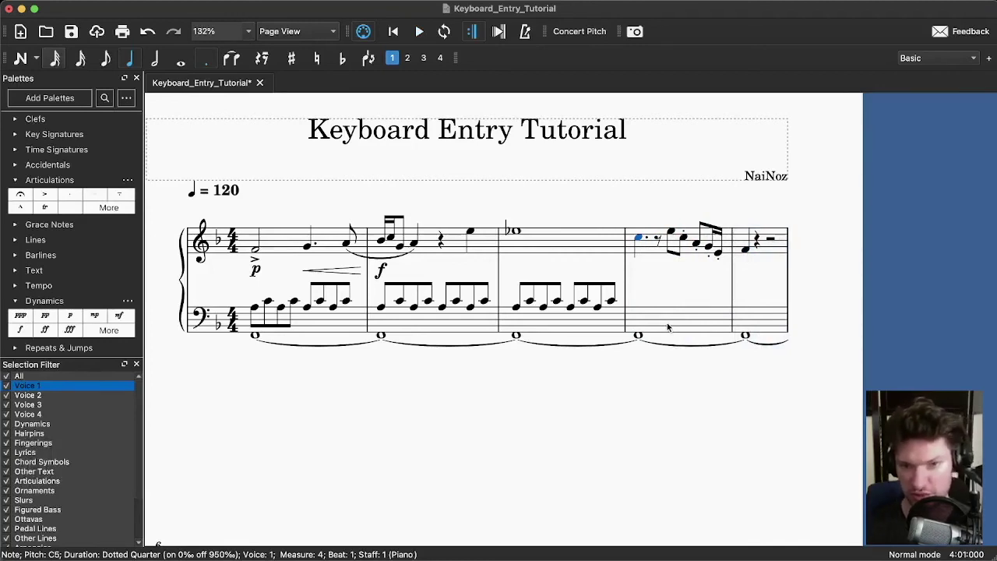
pyautogui.click(258, 250)
pyautogui.press('space')
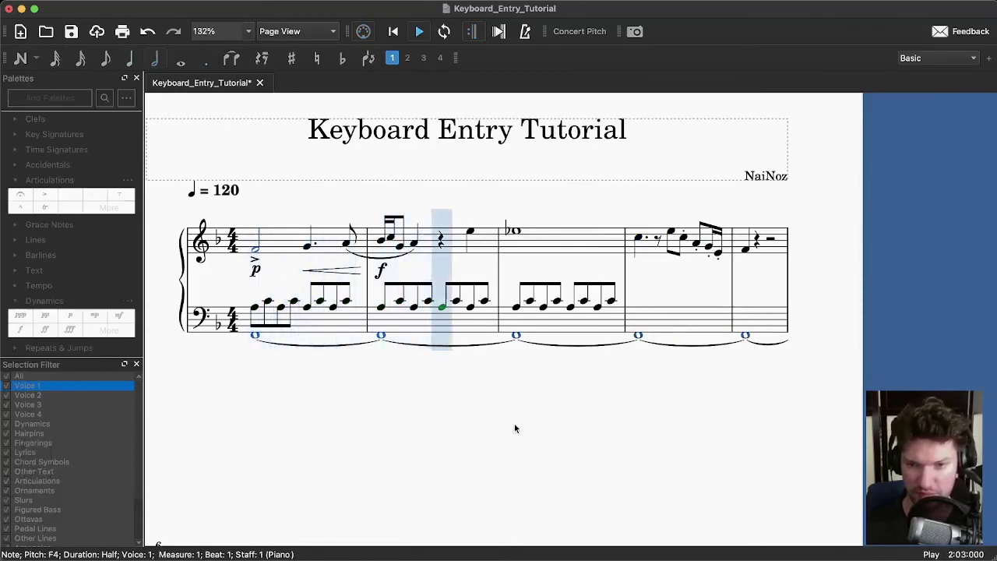
pyautogui.press('space')
# - Respell the E5 on beat 3 of measure 4 enharmonically and select all of beat 4
pyautogui.click(671, 232)
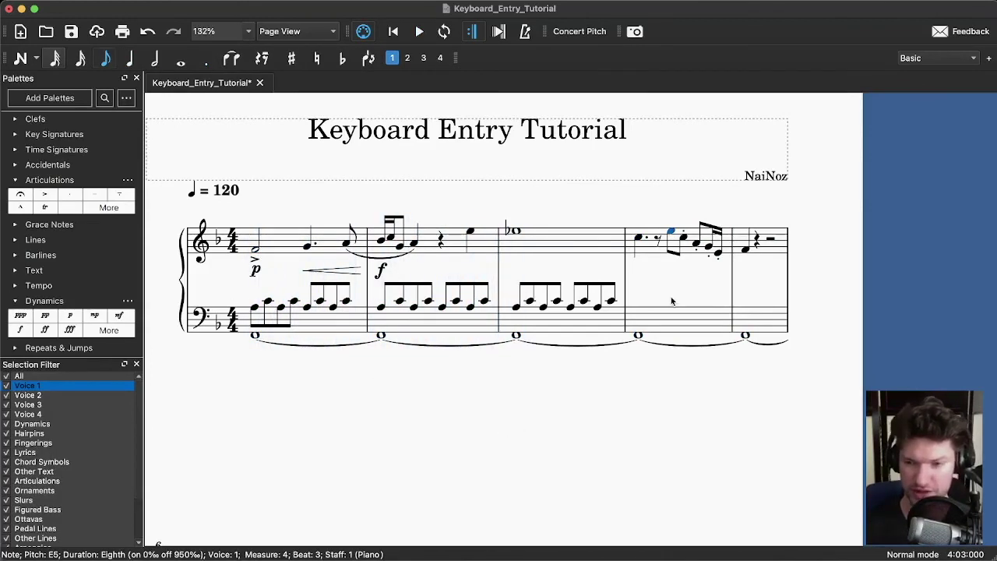
pyautogui.press('j')
pyautogui.press('j')
pyautogui.press('j')
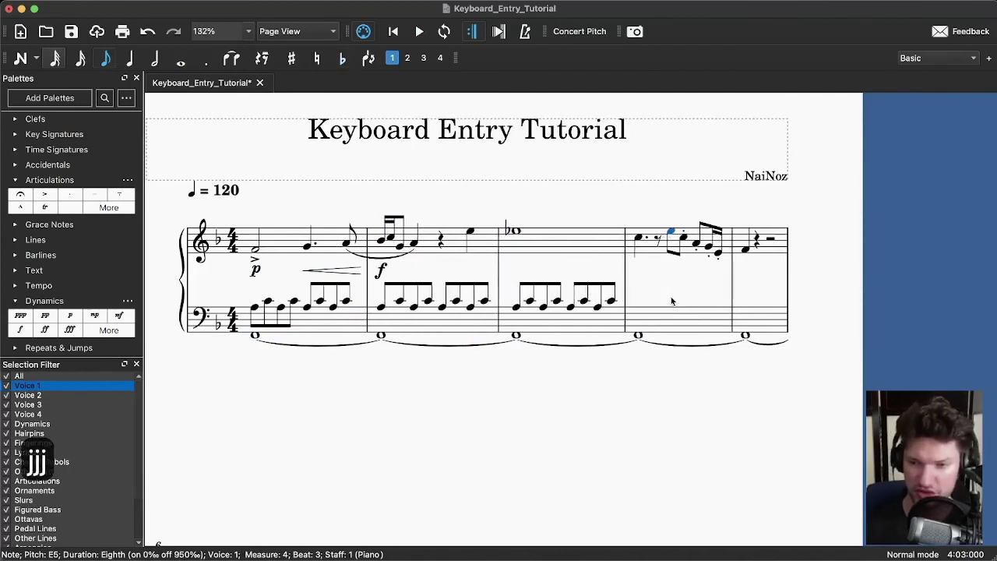
pyautogui.click(697, 246)
pyautogui.keyDown('shift'); pyautogui.click(719, 257); pyautogui.keyUp('shift')
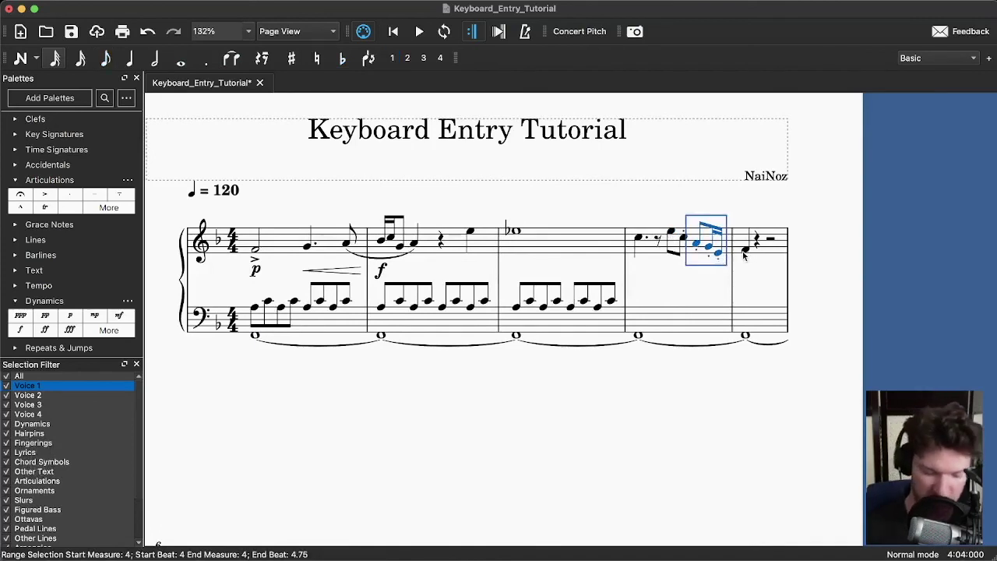
# - Respell the beat-4 notes, raise one to G#4, and adjust the beat-3.5 note, ending at B#4
pyautogui.press('j')
pyautogui.press('j')
pyautogui.press('j')
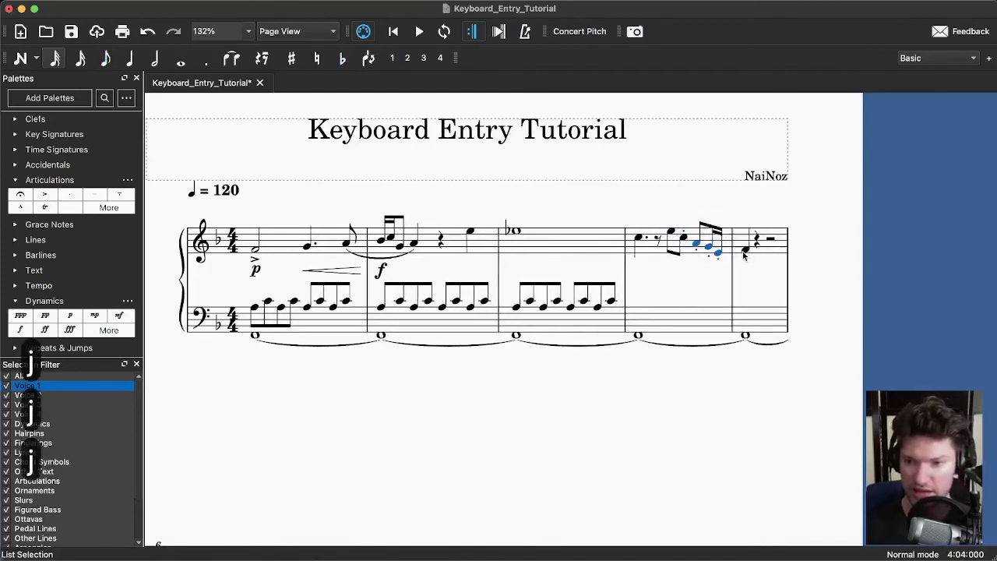
pyautogui.press('j')
pyautogui.press('j')
pyautogui.press('j')
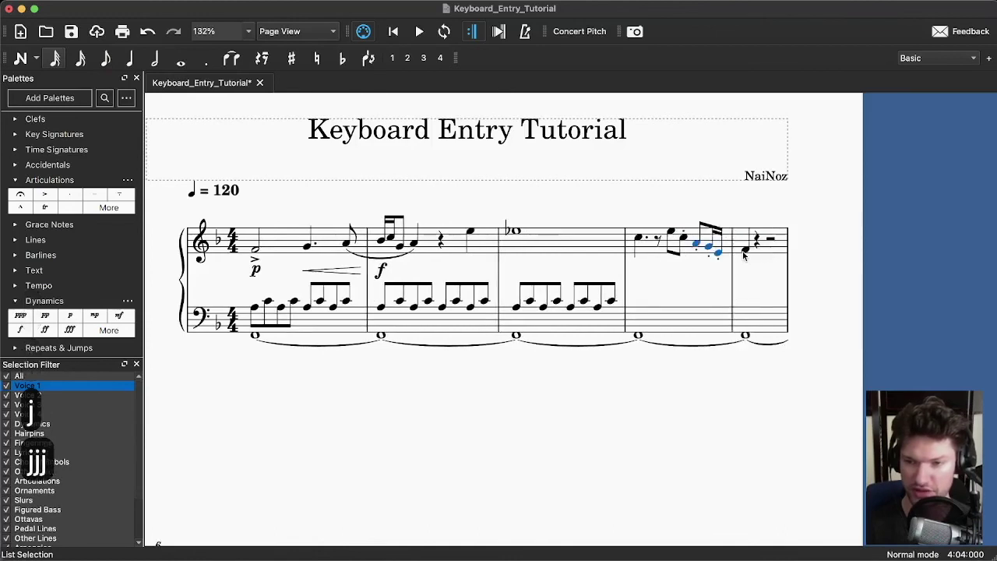
pyautogui.press('Left')
pyautogui.press('Up')
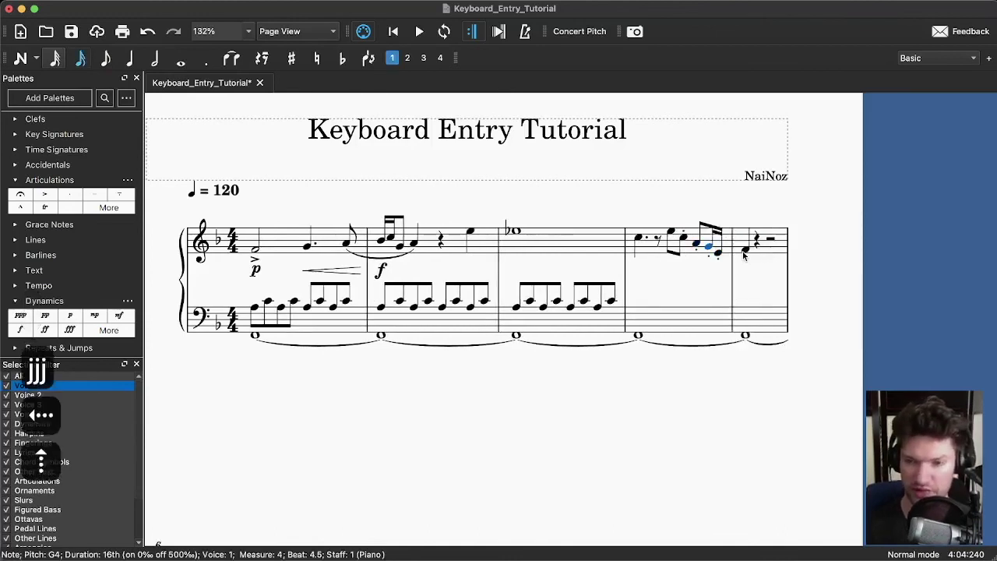
pyautogui.press('Left')
pyautogui.press('Down')
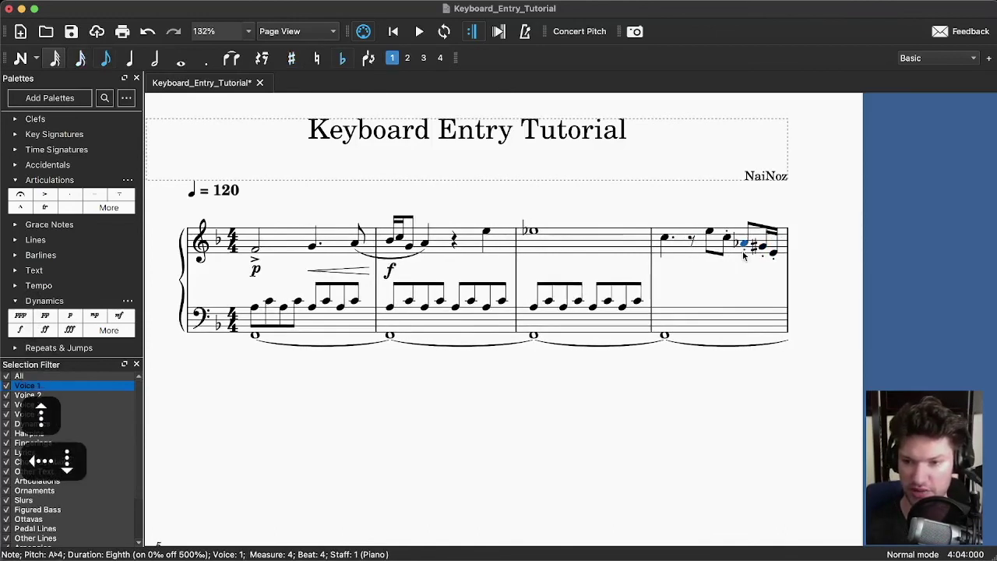
pyautogui.press('Left')
pyautogui.press('Down')
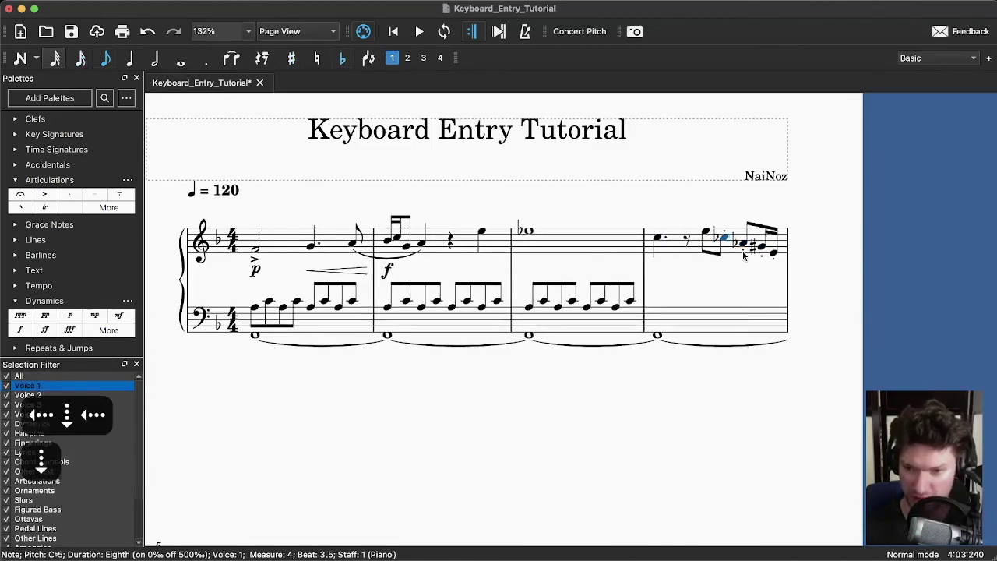
pyautogui.press('Up')
pyautogui.press('Down')
pyautogui.press('Up')
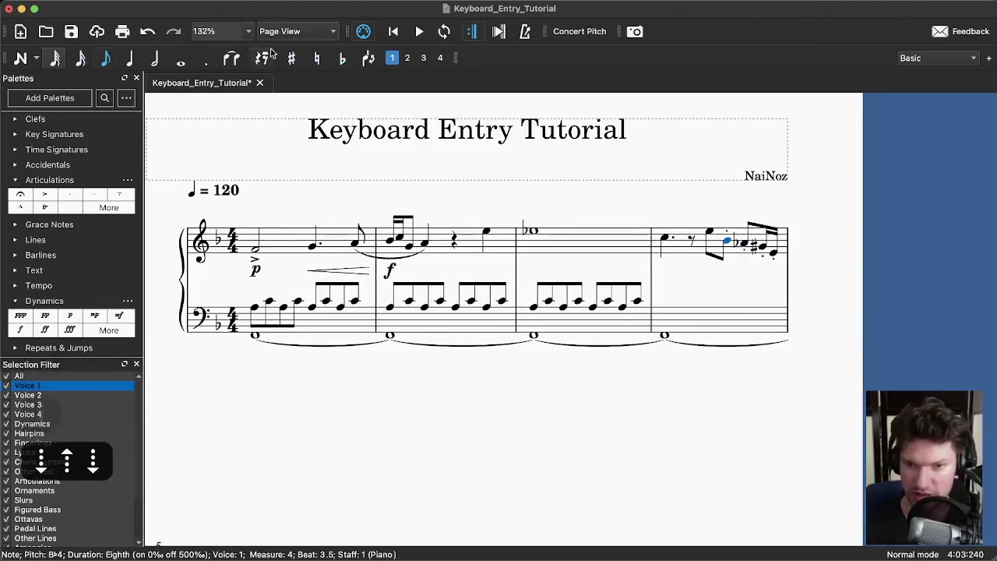
pyautogui.press('j')
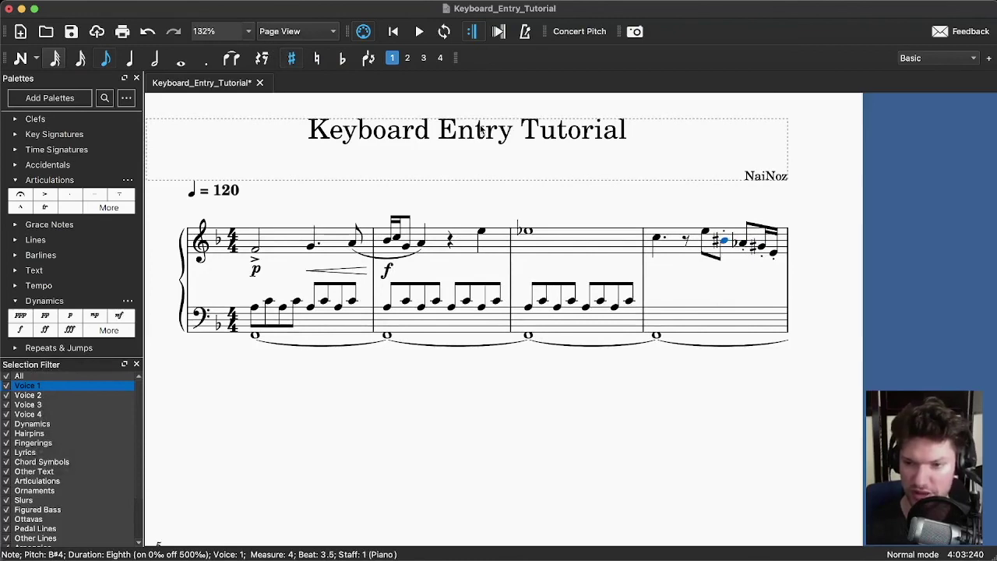
# - Cycle the enharmonic spellings of the measure-4 notes from beat 3.5 to 4.75
pyautogui.keyDown('shift'); pyautogui.click(781, 255); pyautogui.keyUp('shift')
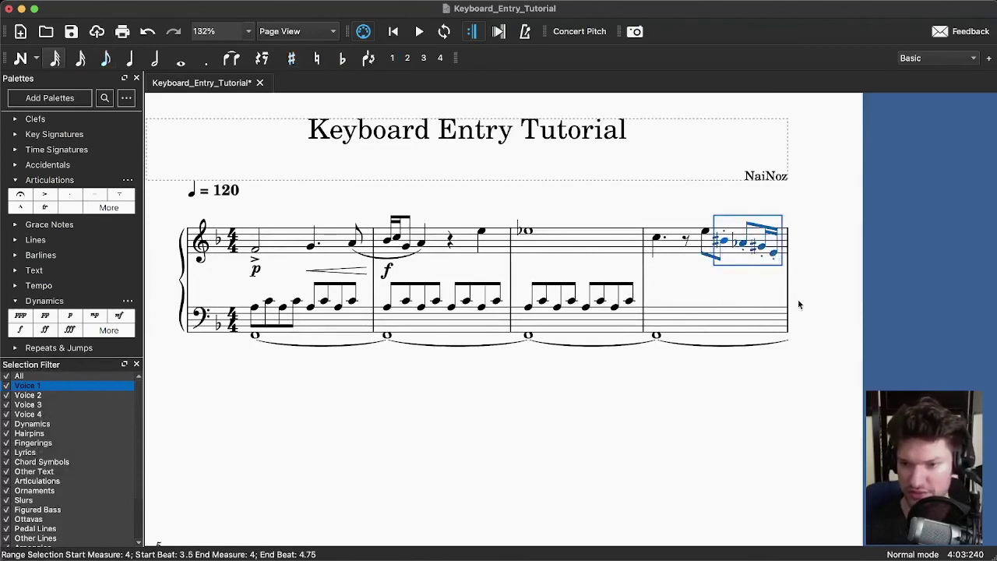
pyautogui.press('j')
pyautogui.press('j')
pyautogui.press('j')
pyautogui.press('j')
pyautogui.press('j')
pyautogui.press('j')
pyautogui.press('j')
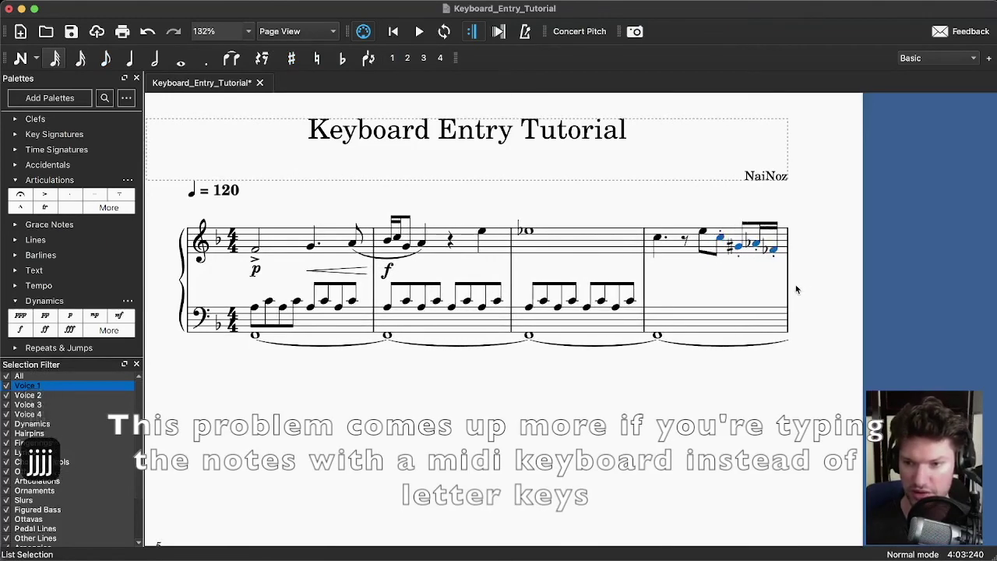
pyautogui.press('j')
pyautogui.press('j')
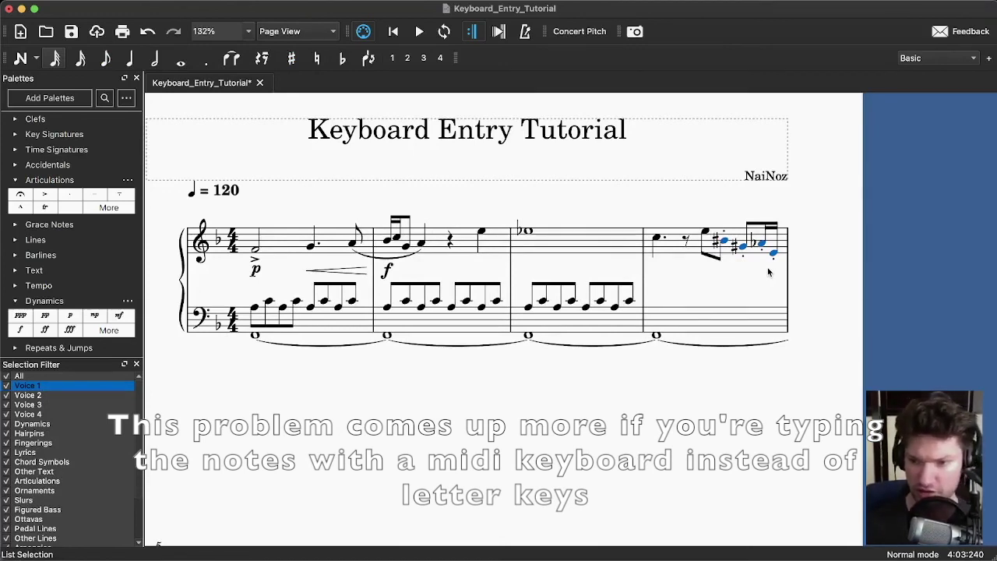
pyautogui.press('j')
pyautogui.press('j')
pyautogui.press('j')
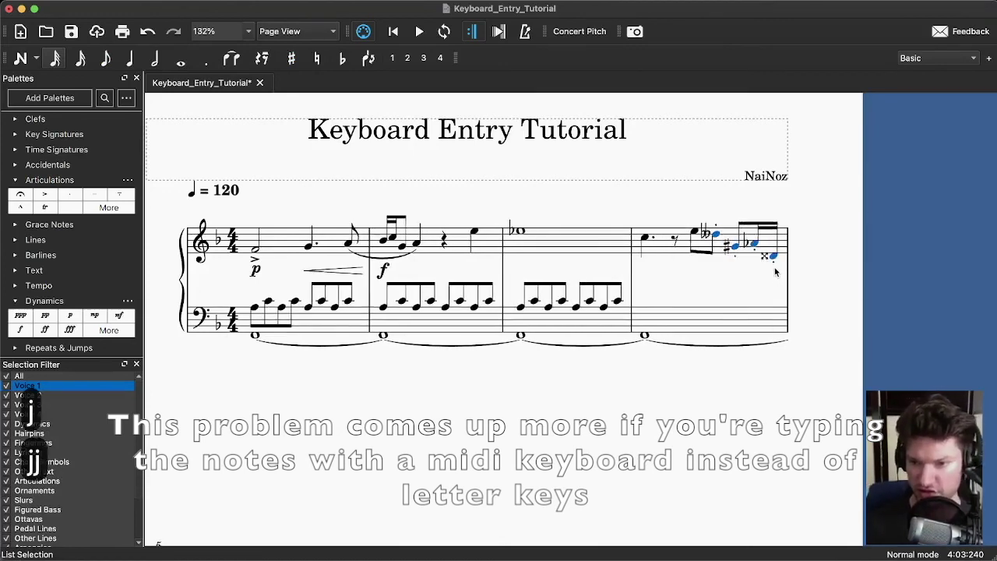
pyautogui.press('j')
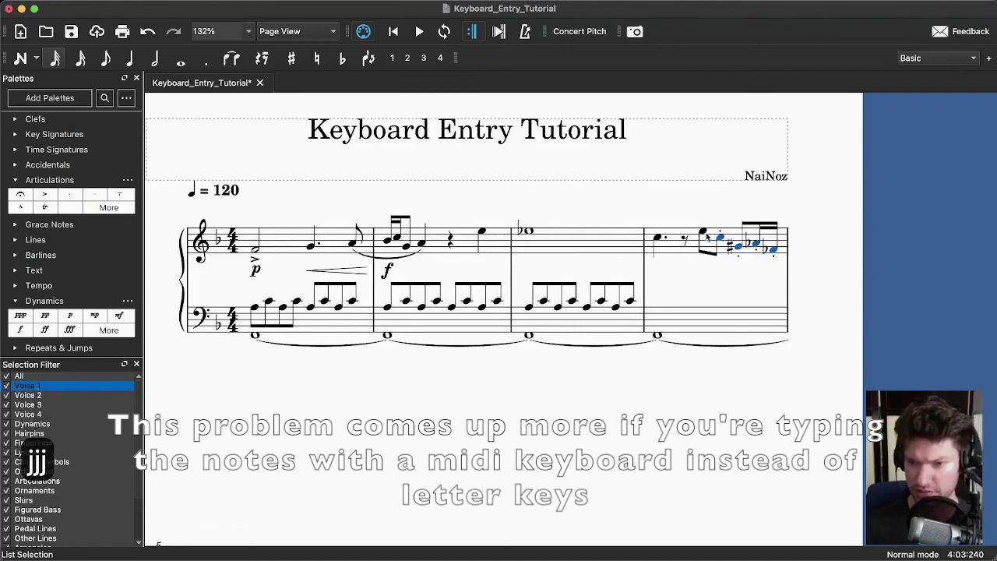
# - Respell A♭4 as G♯4, change the last sixteenth to E4, then lower G♯4 to G4
pyautogui.click(760, 247)
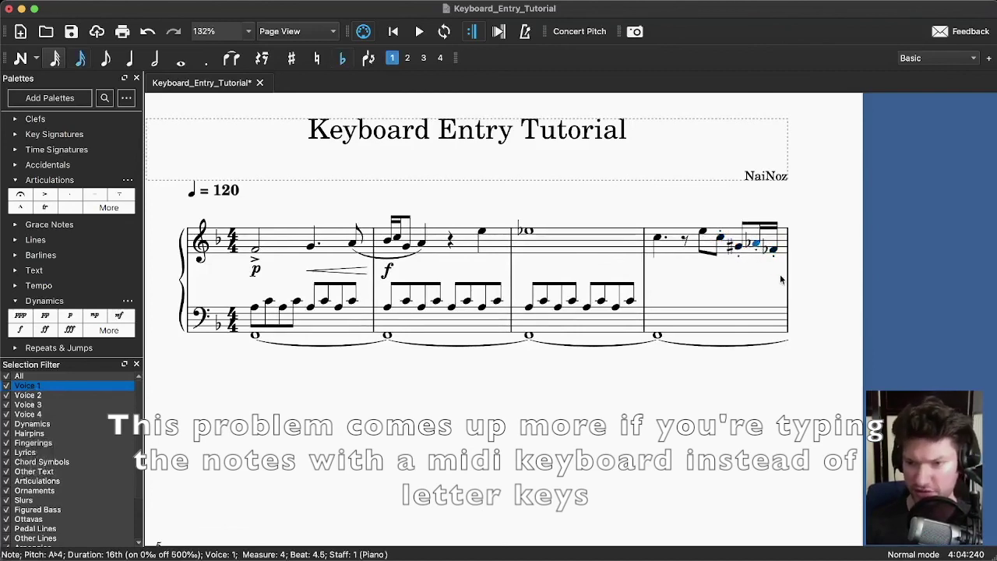
pyautogui.press('j')
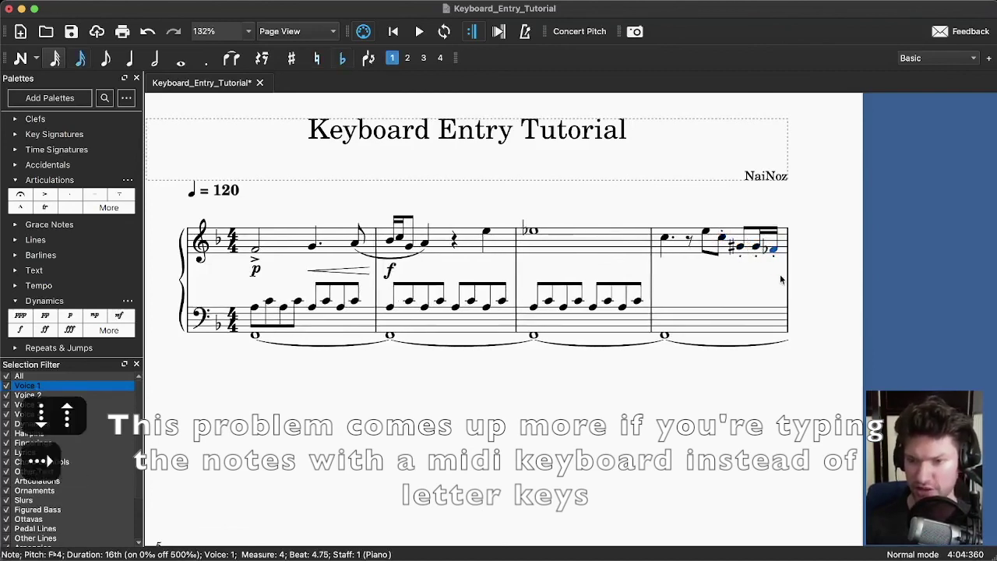
pyautogui.press('Right')
pyautogui.press('e')
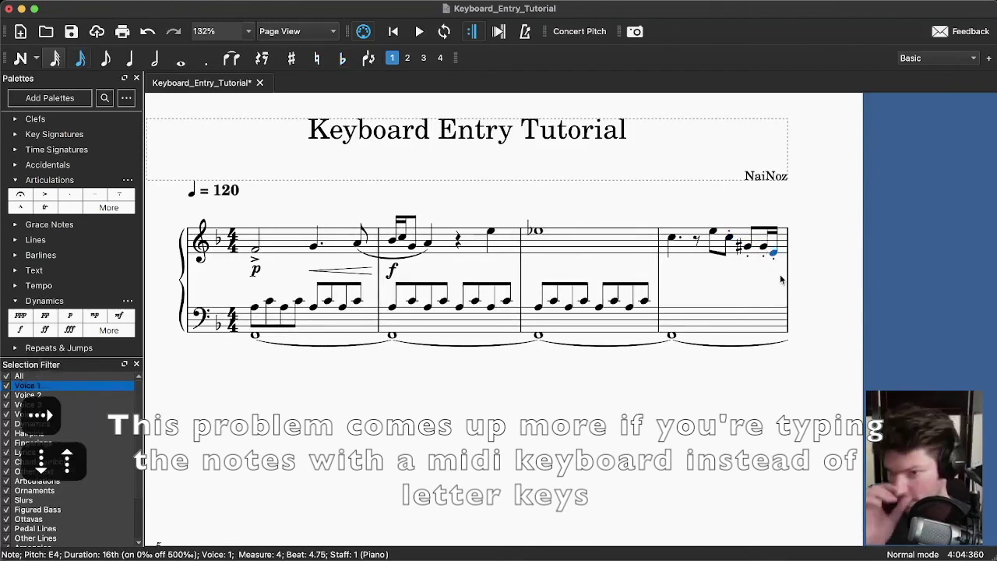
pyautogui.press('Left')
pyautogui.press('Left')
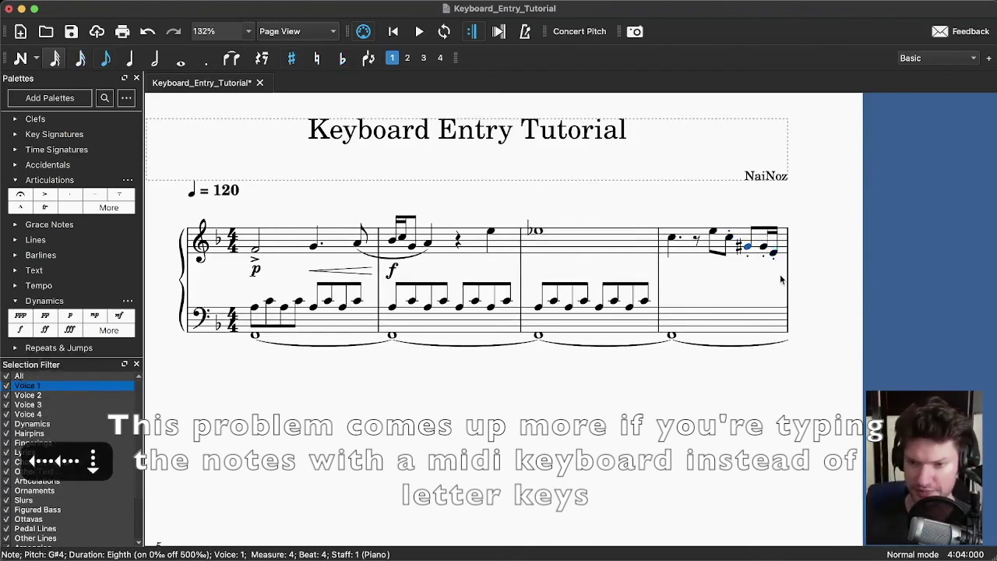
pyautogui.press('Right')
pyautogui.press('Down')
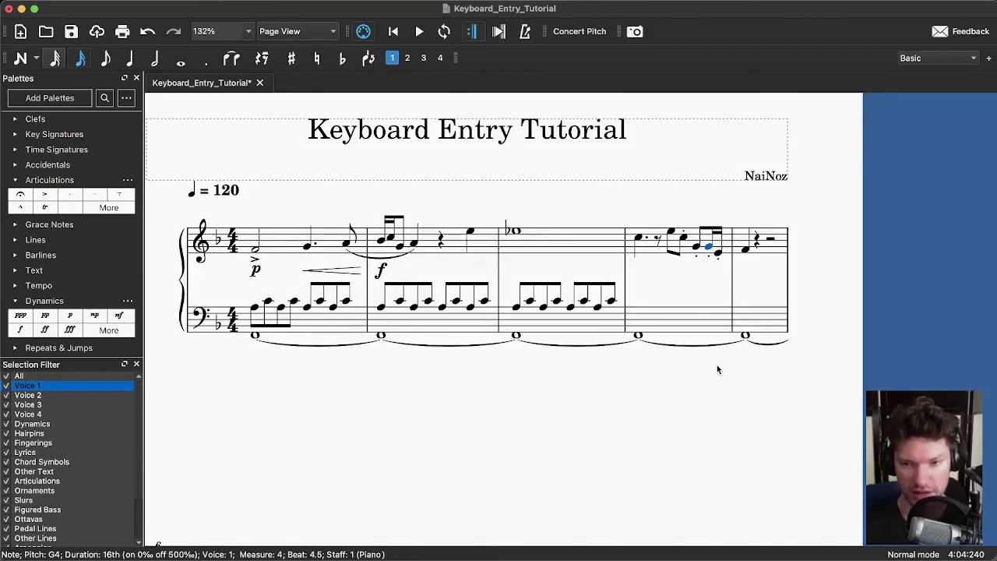
# - Raise the selected note a semitone and open the Inspector (F8) for the G4 sixteenth
pyautogui.press('Up')
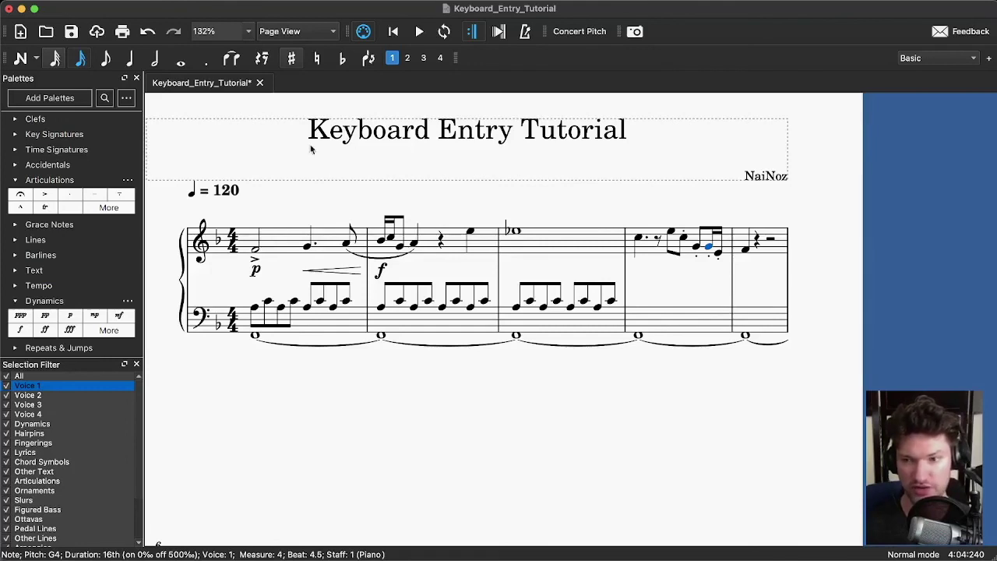
pyautogui.press('F8')
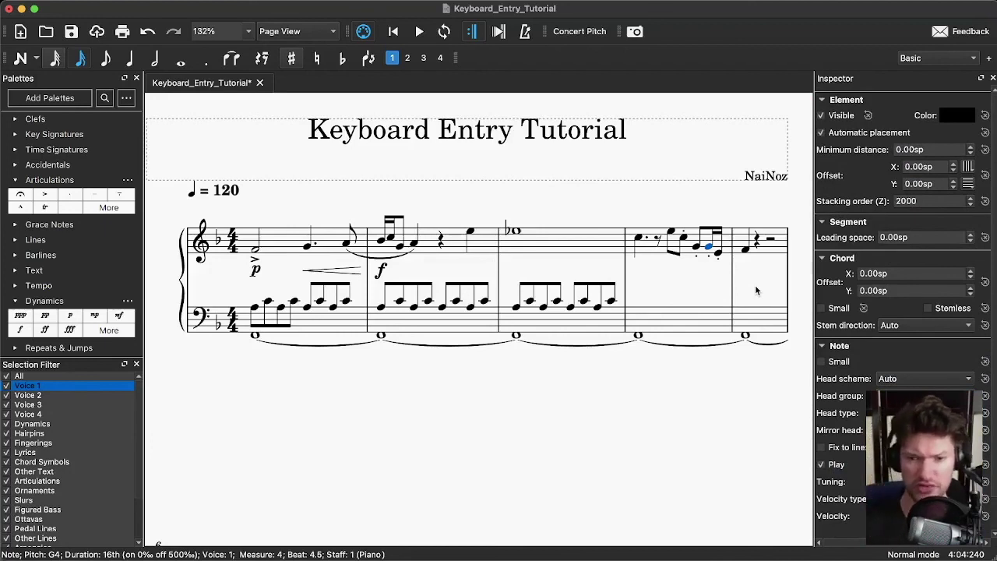
pyautogui.click(37, 61)
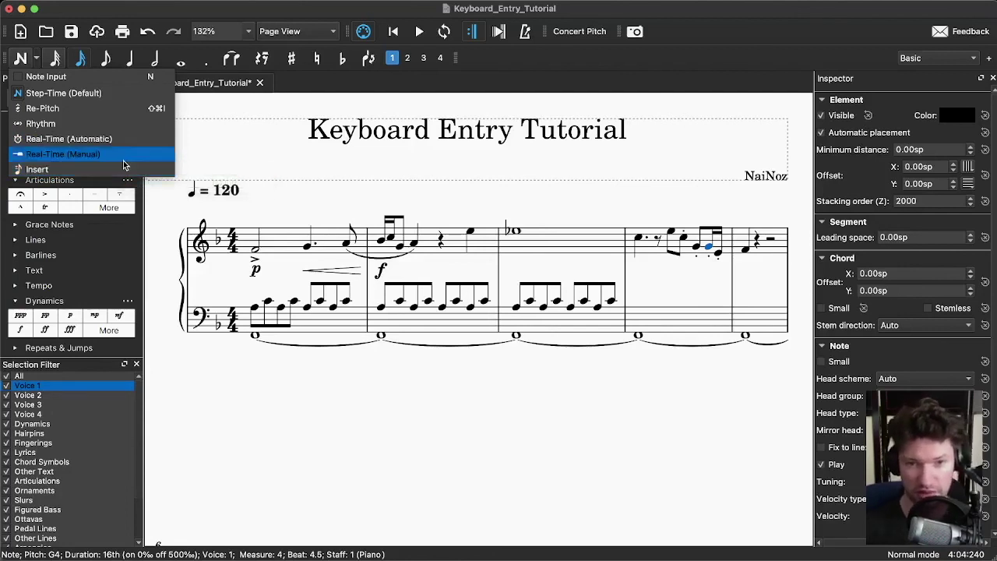
pyautogui.click(358, 123)
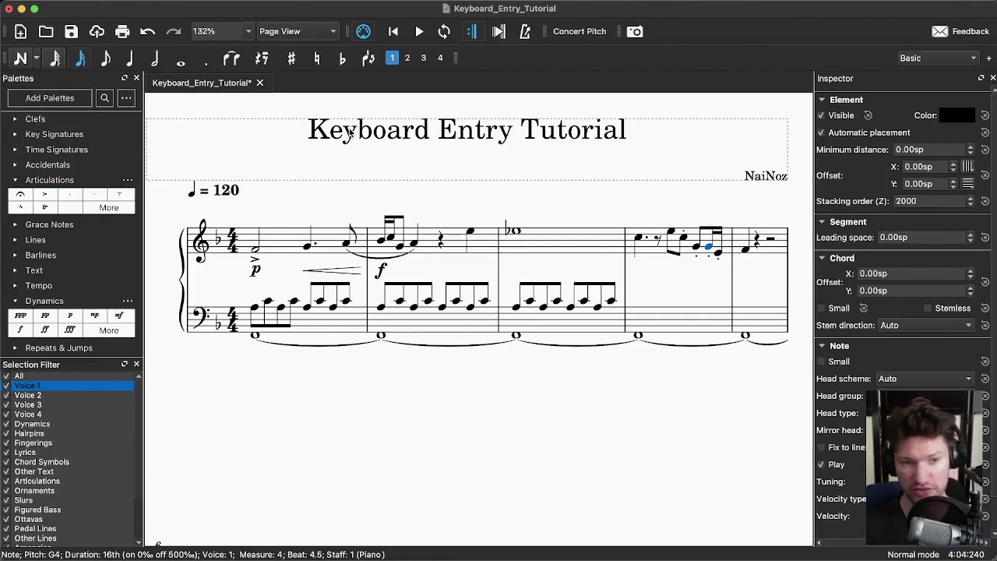